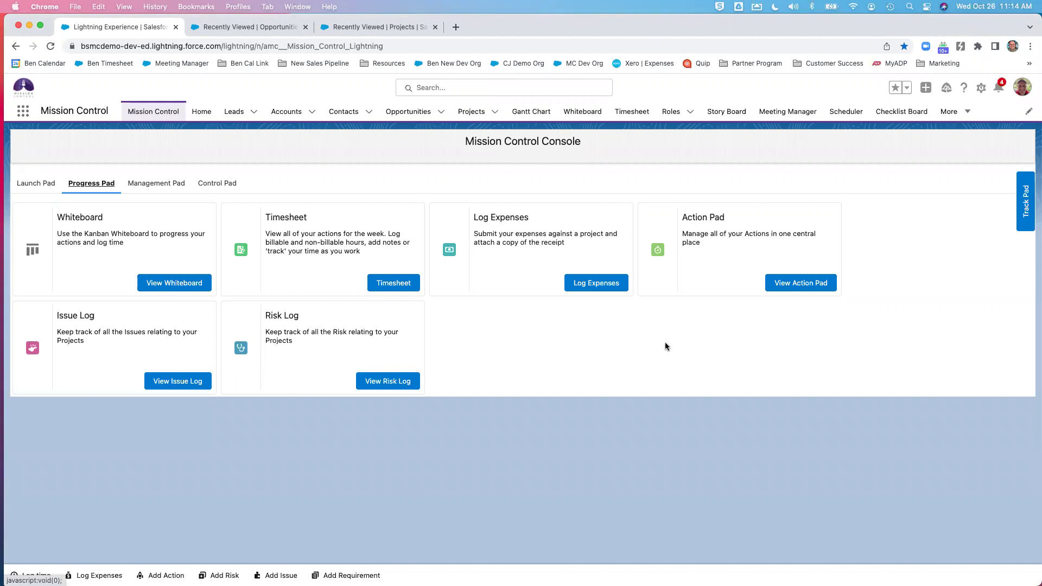
Review the console's Management Pad tools and the Control Pad settings down to Create Sample Data, and return to the Launch Pad.
left_click(158, 182)
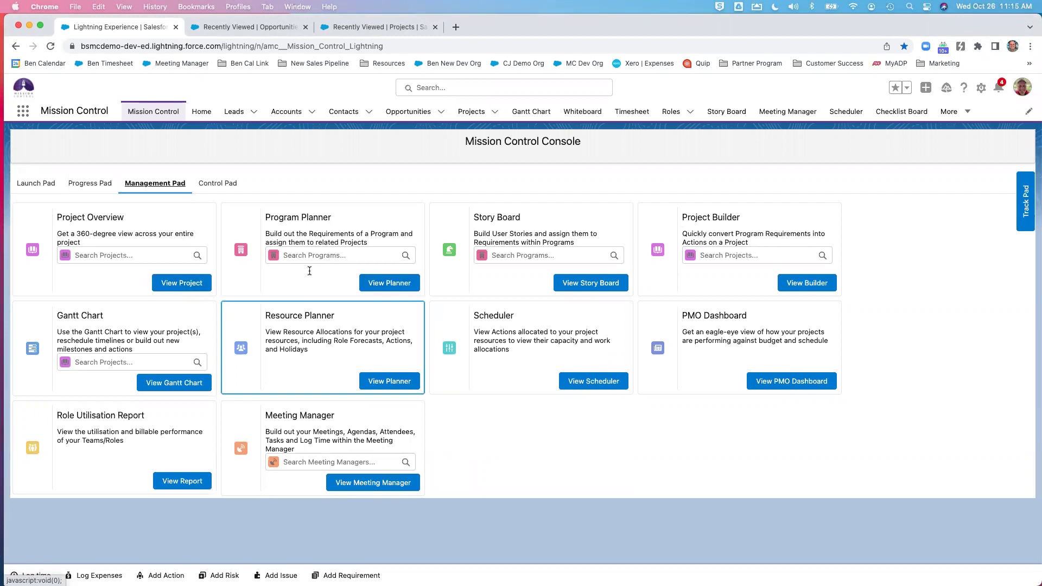
left_click(216, 184)
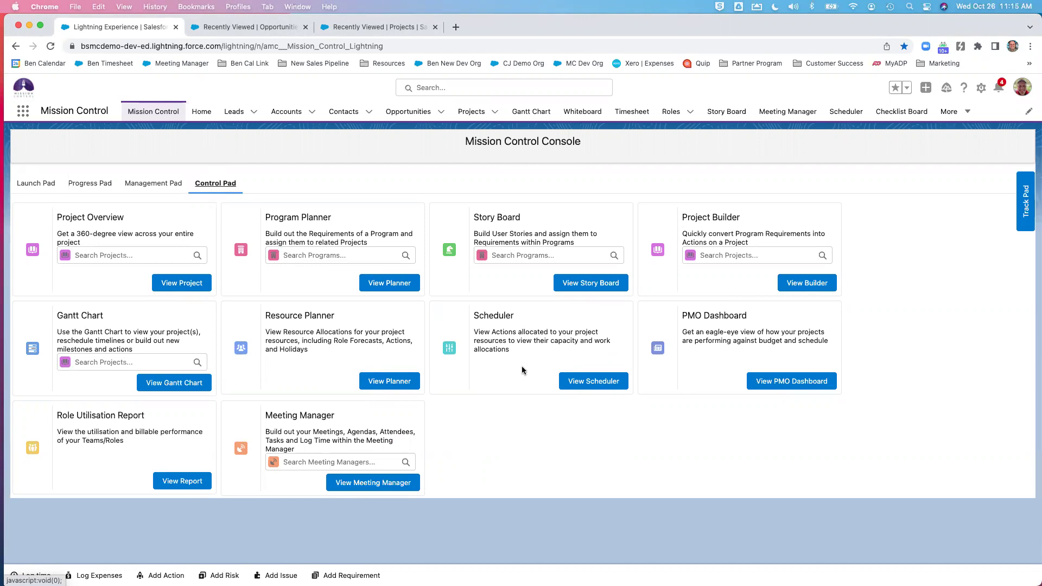
left_click(225, 184)
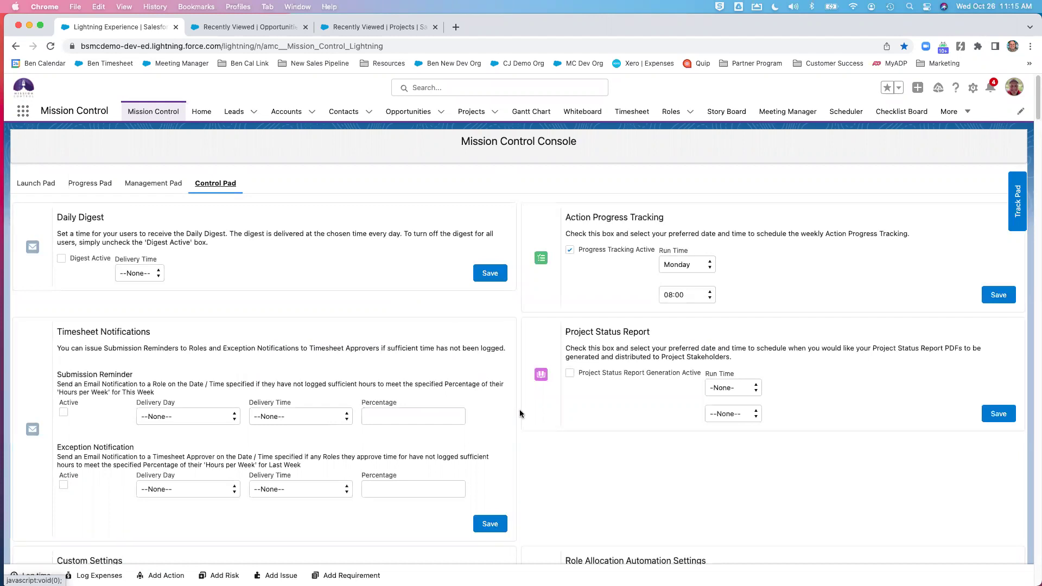
scroll(614, 464, "down", 3)
scroll(607, 452, "down", 5)
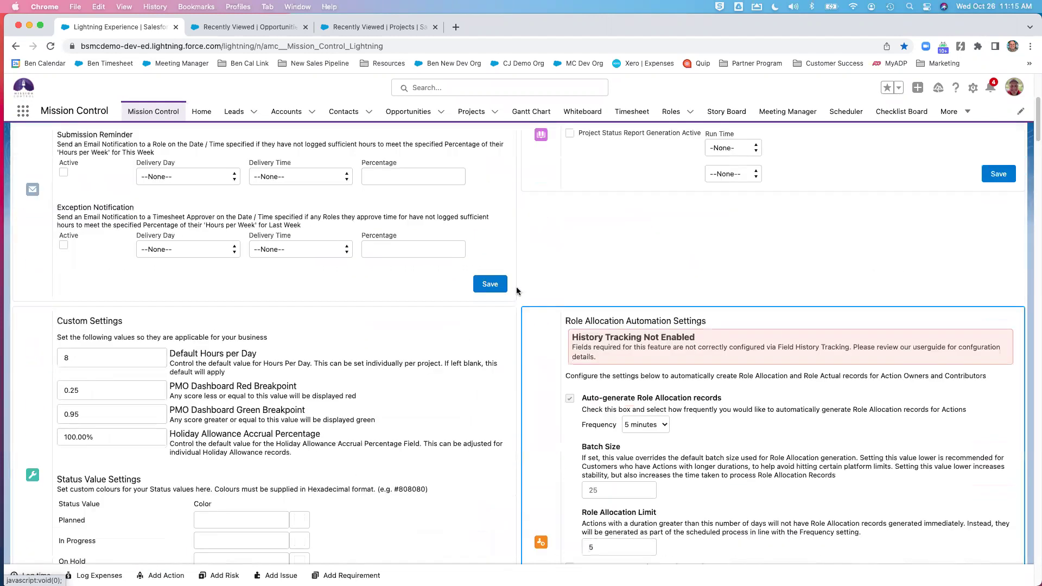
scroll(569, 237, "down", 10)
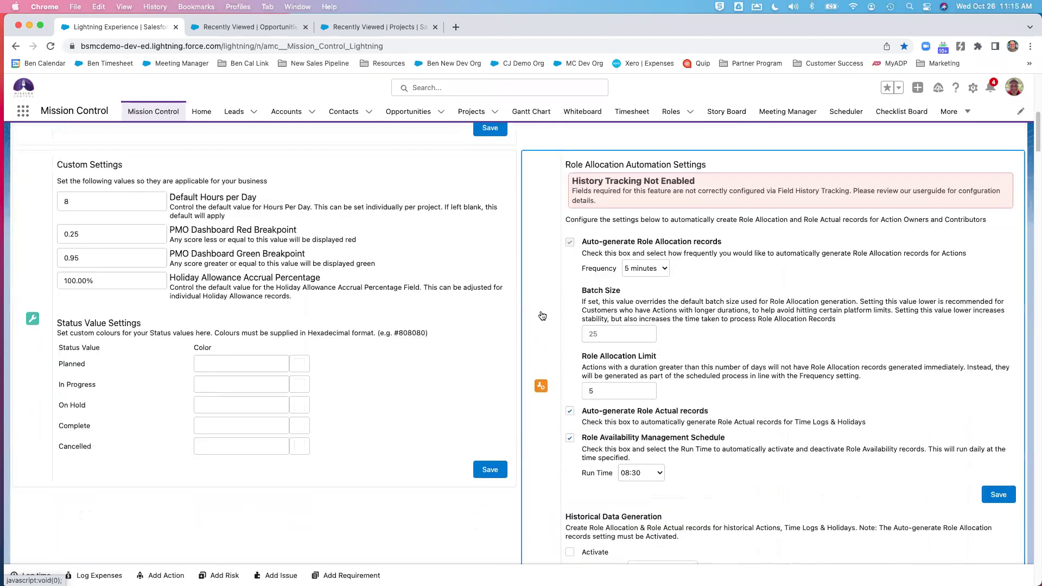
scroll(477, 363, "down", 3)
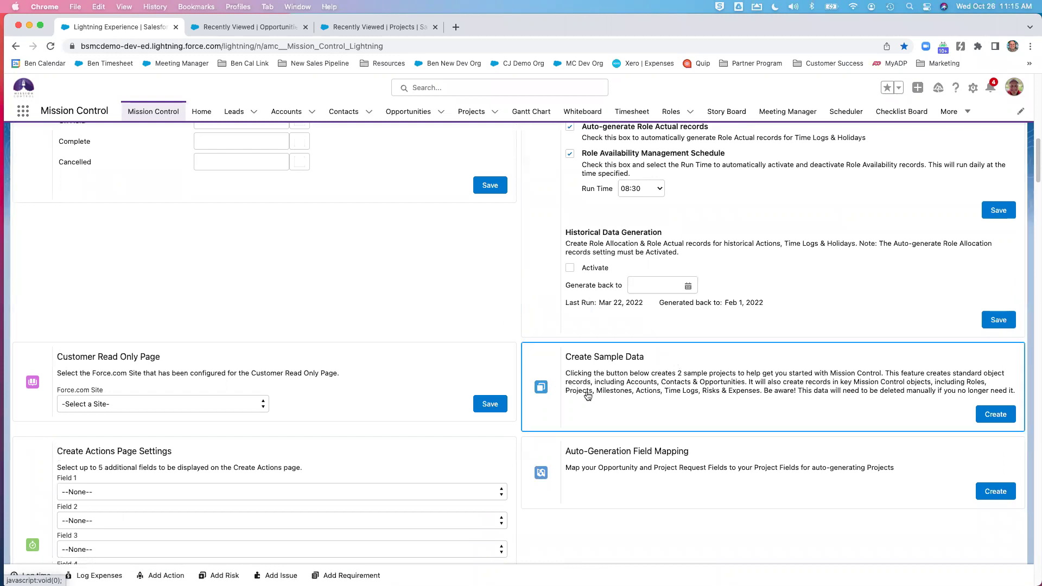
scroll(588, 396, "up", 7)
scroll(490, 380, "down", 4)
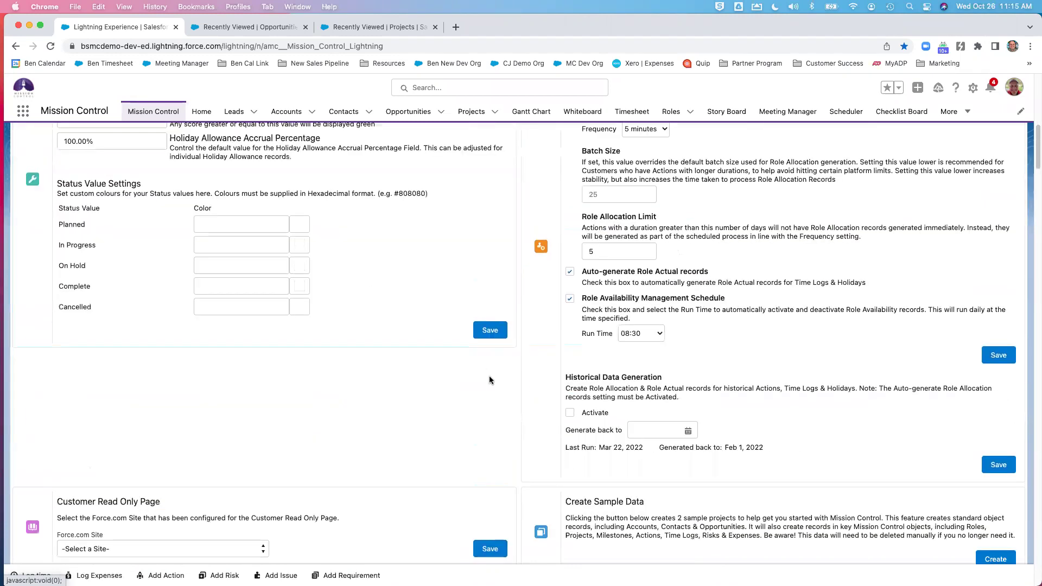
scroll(489, 380, "down", 4)
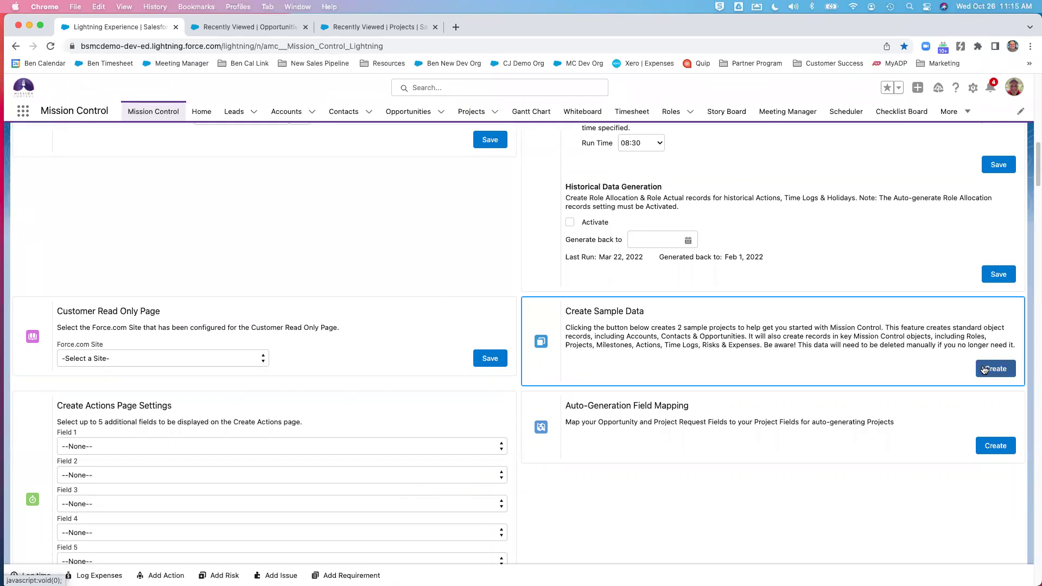
scroll(333, 293, "up", 15)
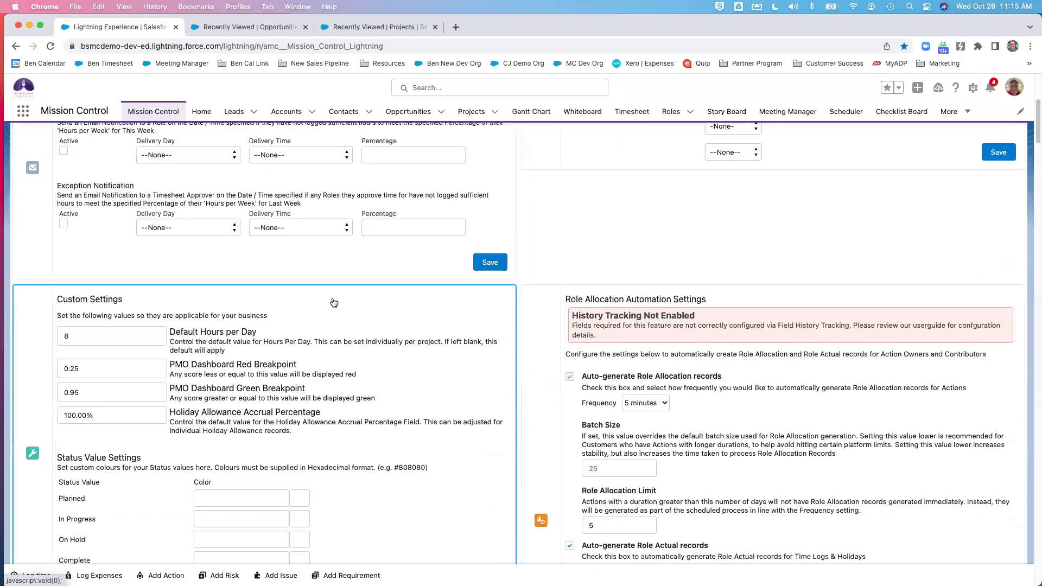
left_click(37, 184)
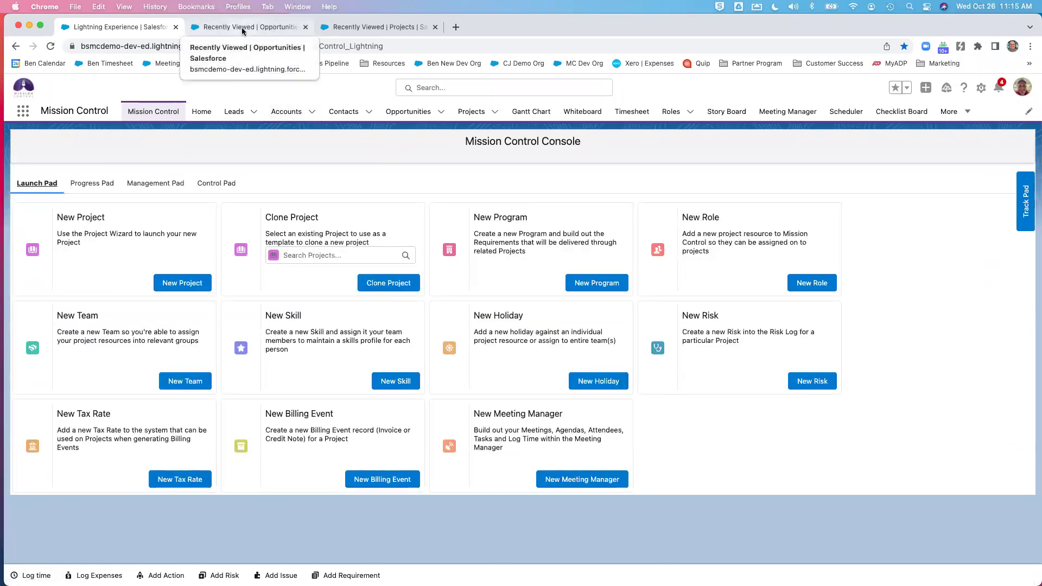
Open the Ohana Inc. - 50K opportunity and delete its related Ohana Inc. - 50K project.
key("ctrl+Tab")
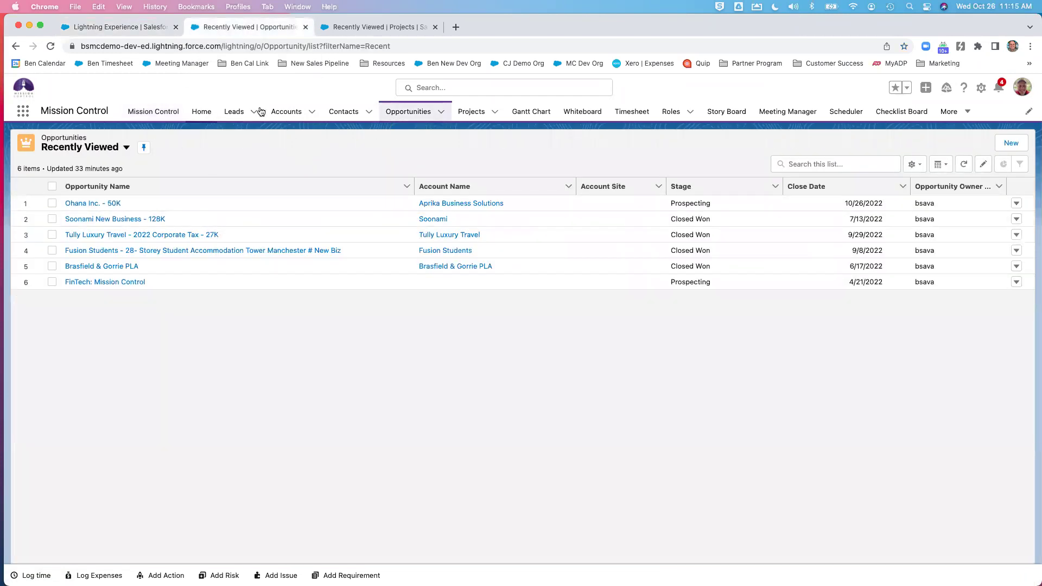
left_click(82, 204)
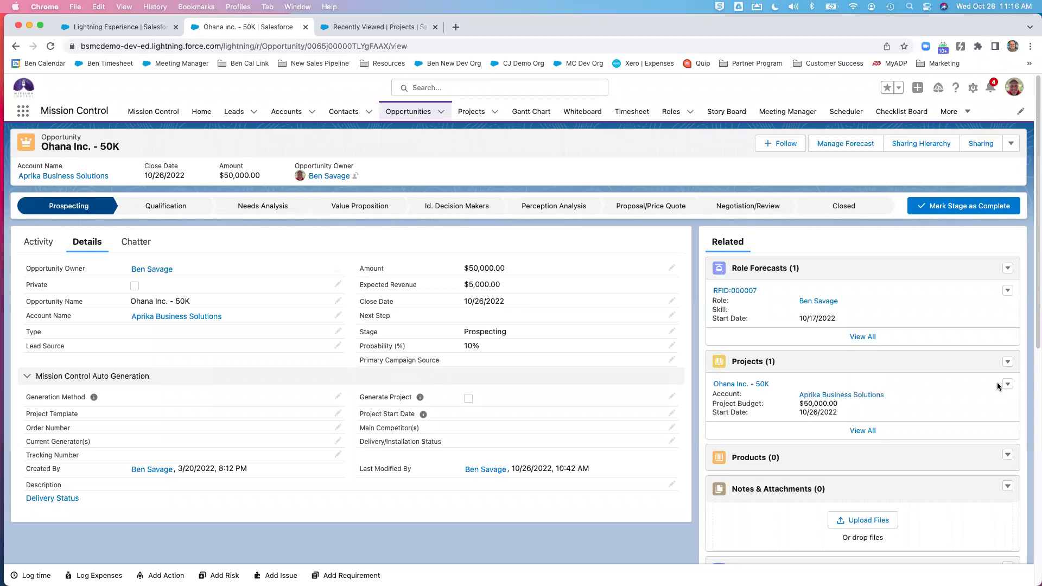
left_click(1008, 361)
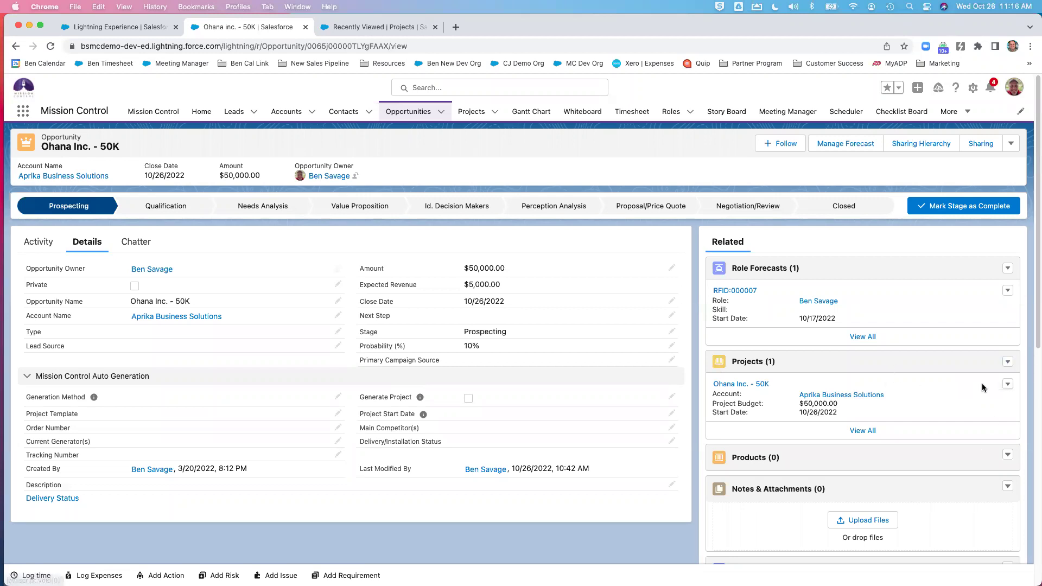
left_click(1008, 384)
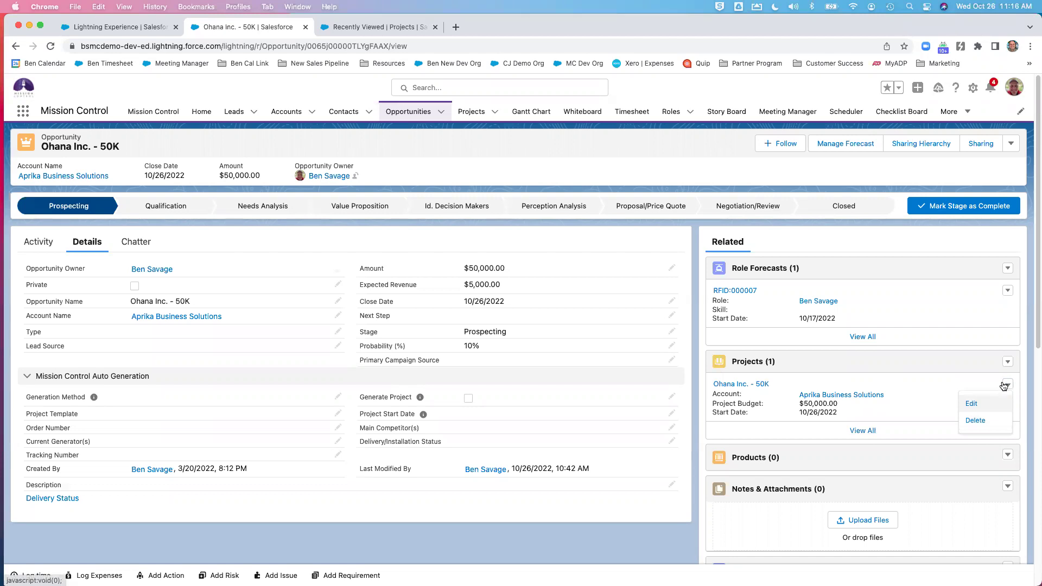
left_click(986, 422)
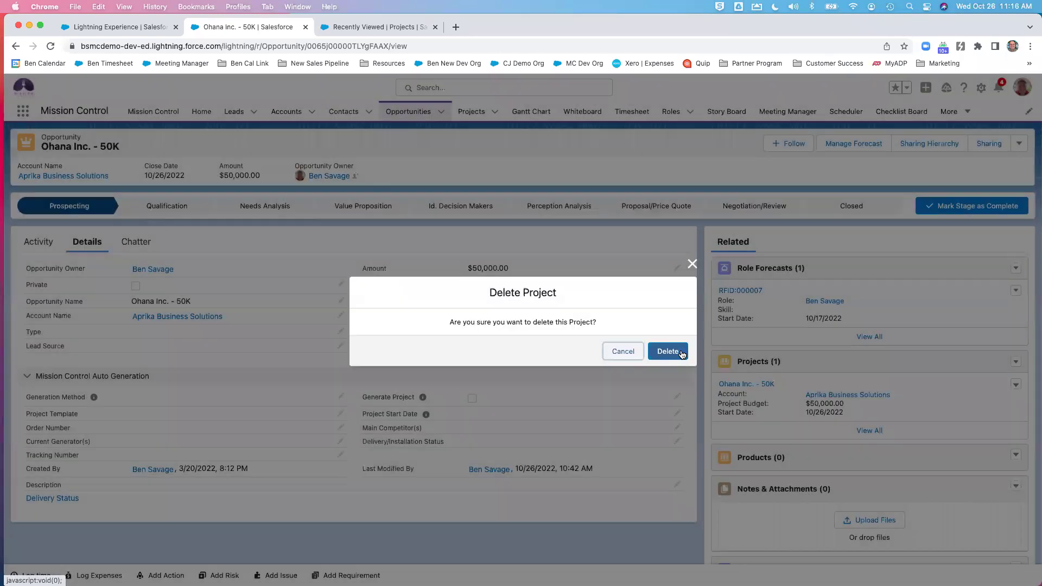
key("Escape")
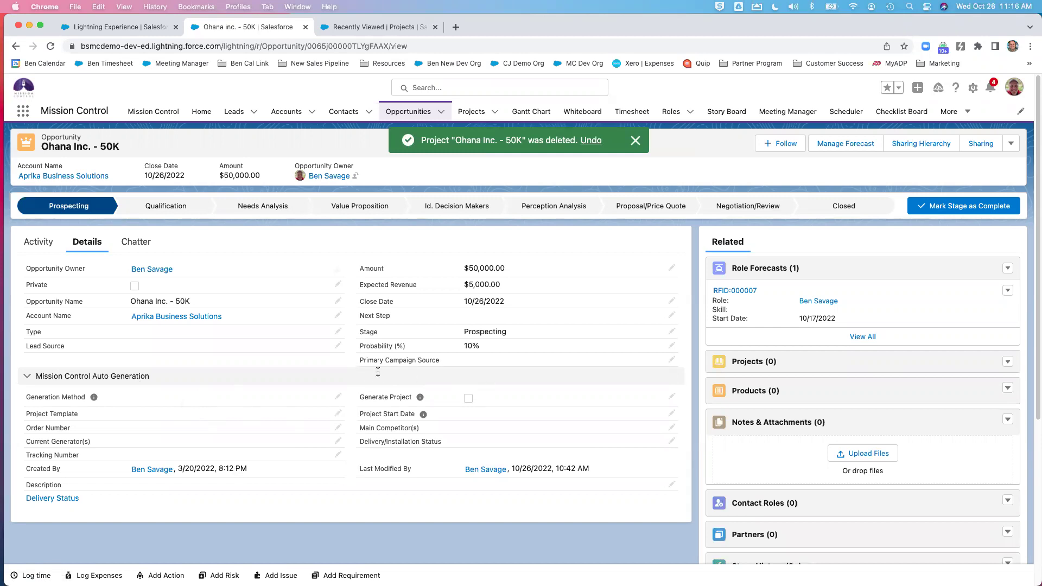
Edit the opportunity's auto-generation details, setting Generation Method to Opportunity and enabling Generate Project.
double_click(171, 397)
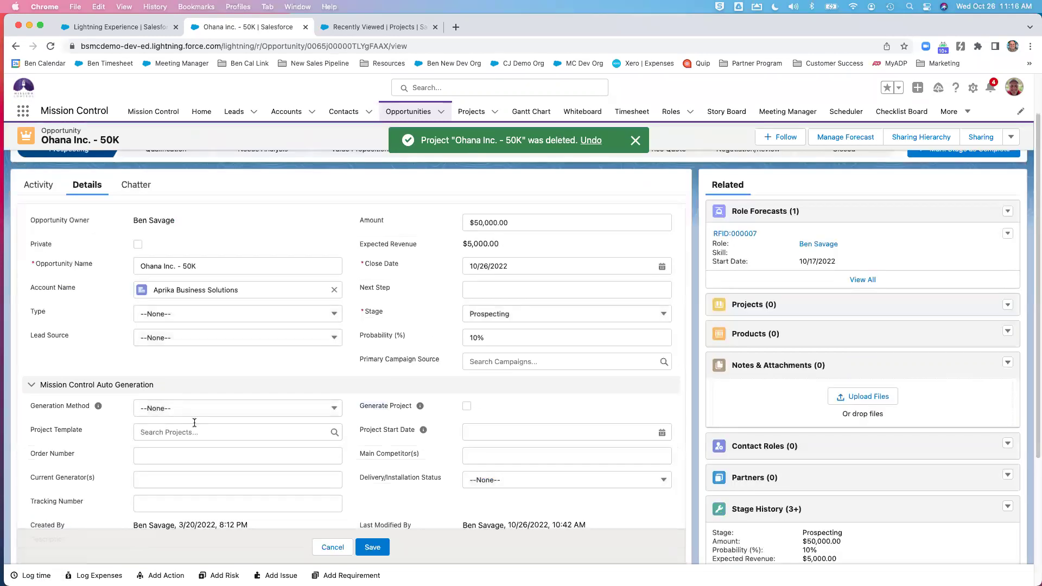
left_click(197, 410)
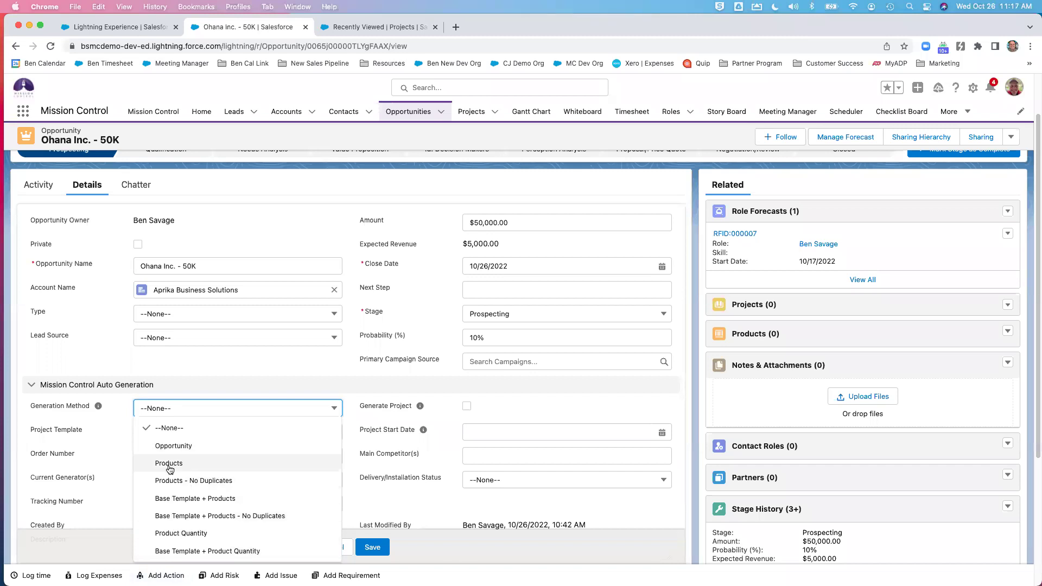
left_click(173, 446)
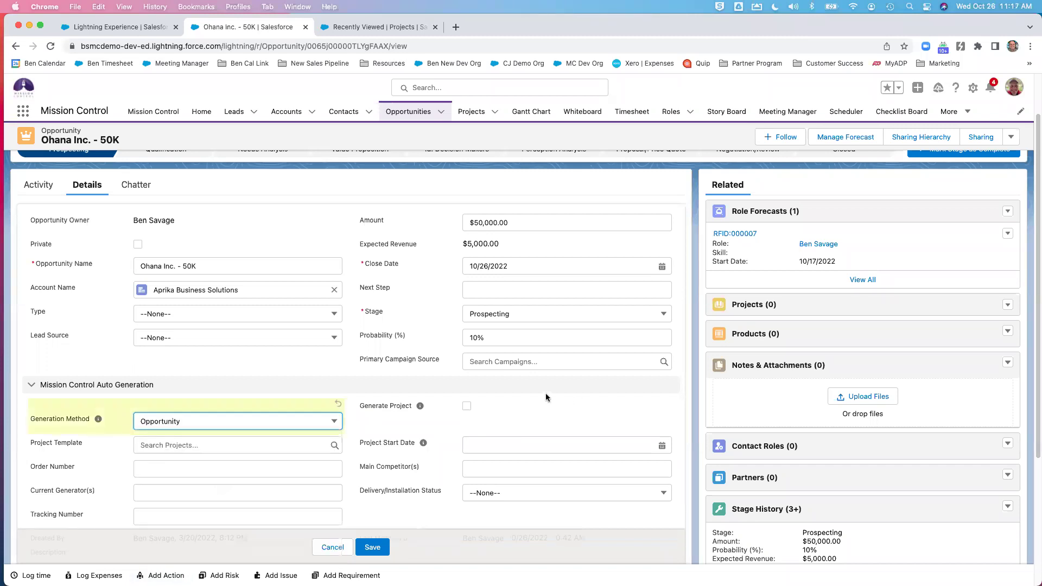
left_click(466, 408)
Choose Aprika: Website Build Master Template as the project template, set the project start date to 10/26/2022, and save the opportunity.
left_click(226, 445)
type("mas")
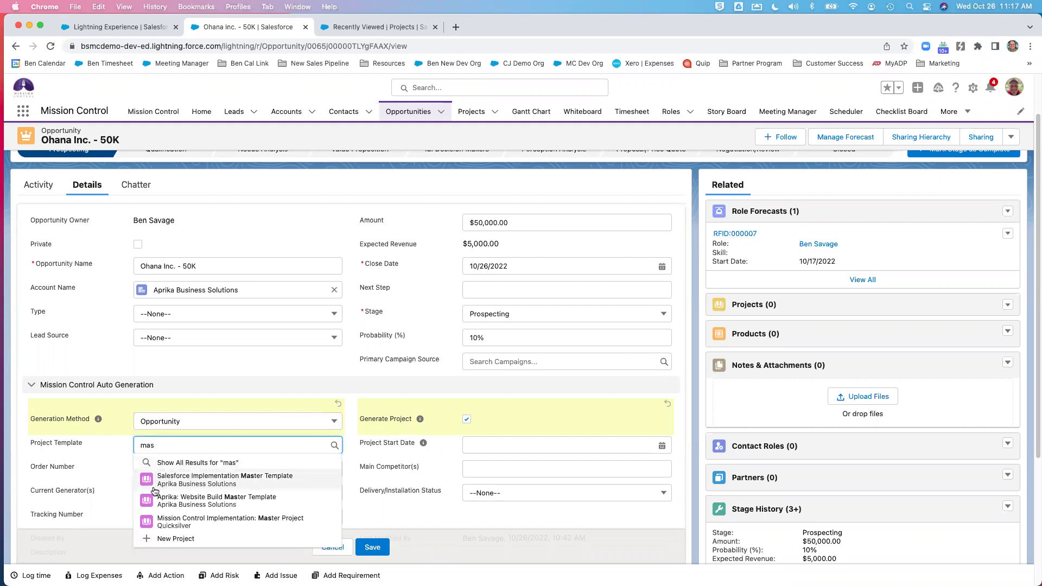
left_click(207, 501)
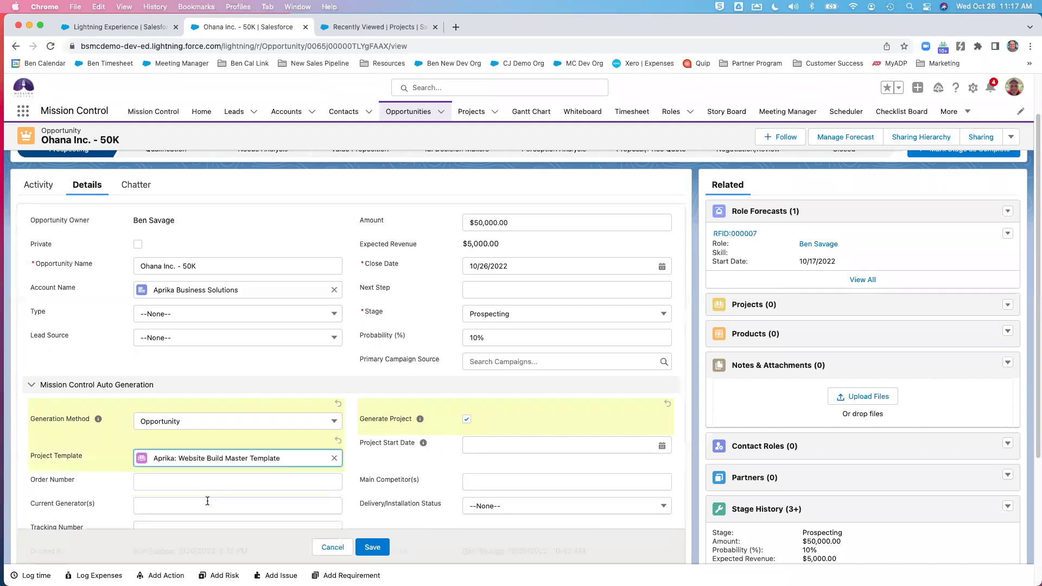
left_click(475, 441)
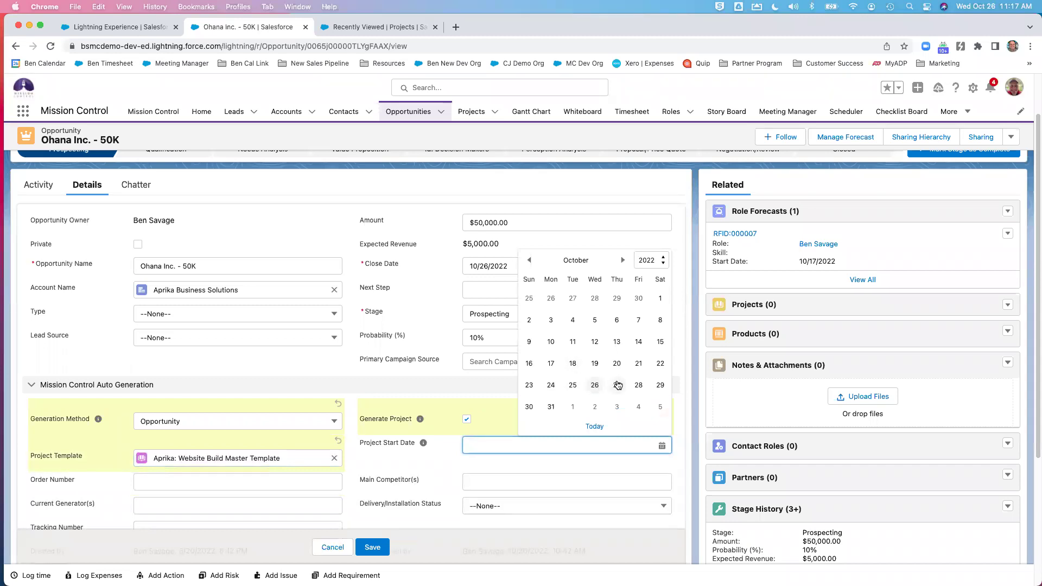
left_click(595, 385)
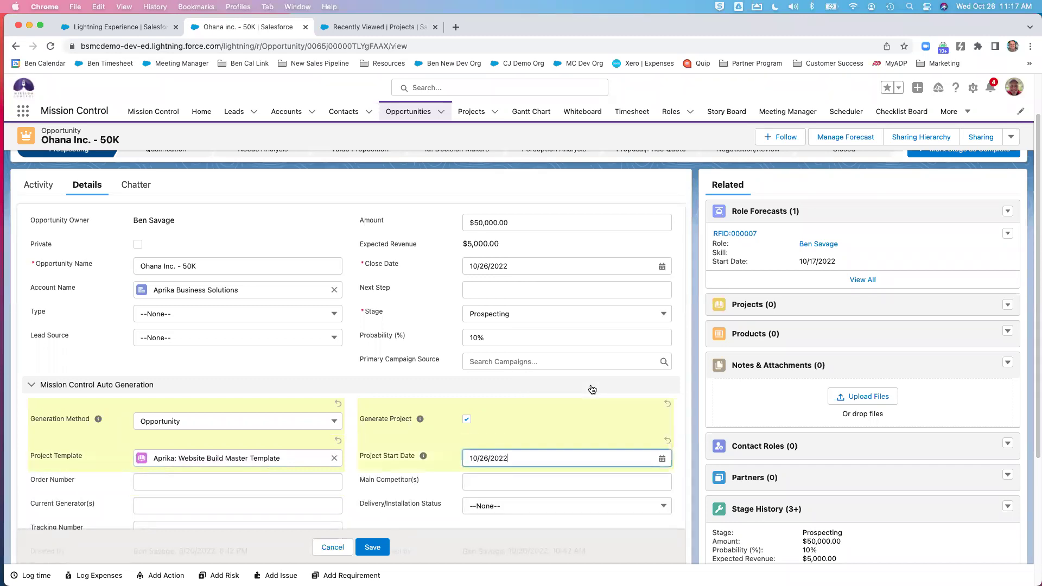
left_click(376, 549)
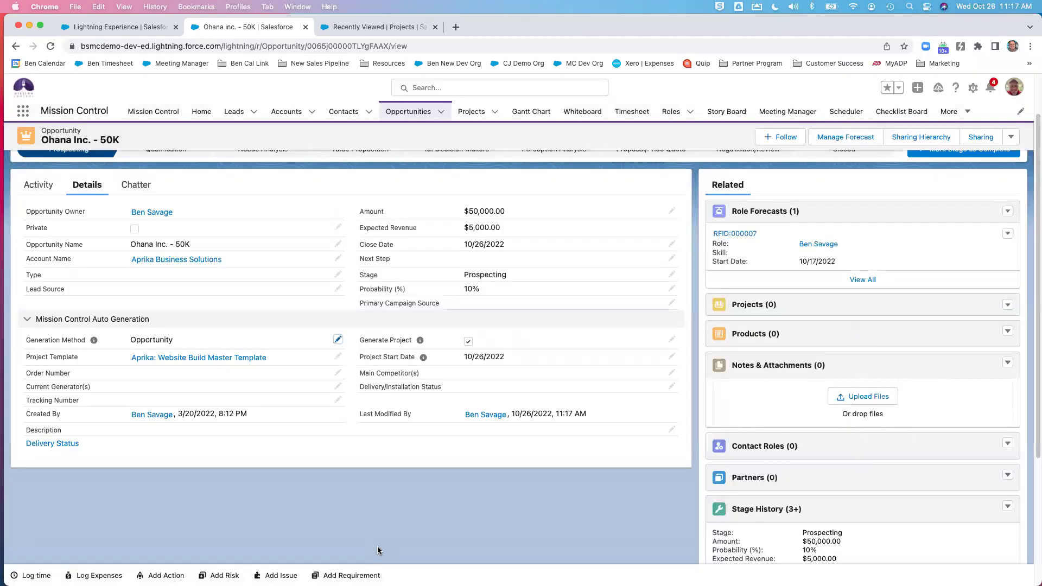
Change the opportunity's stage to Closed Won and save the record.
double_click(543, 274)
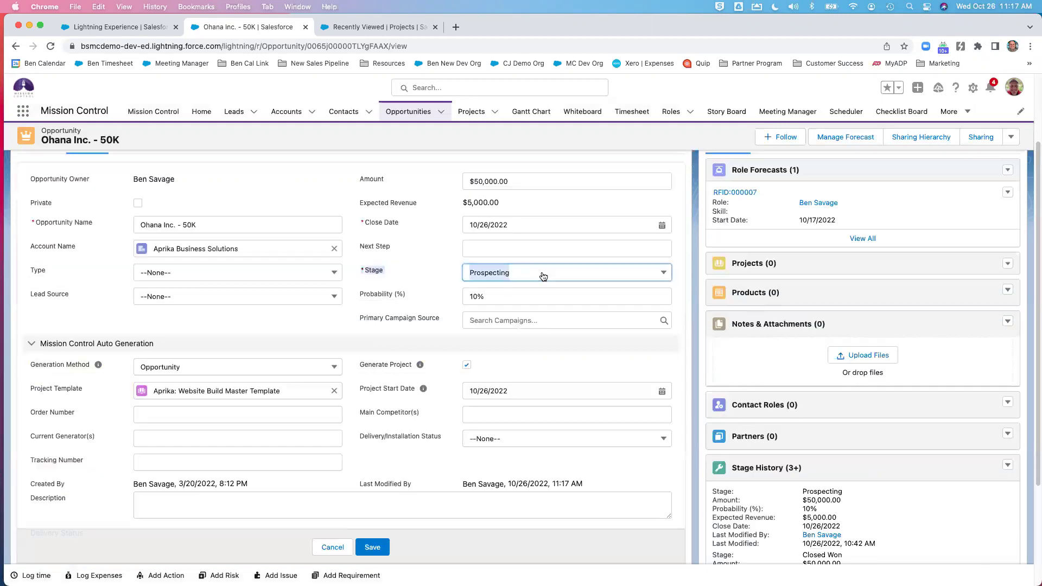
left_click(541, 274)
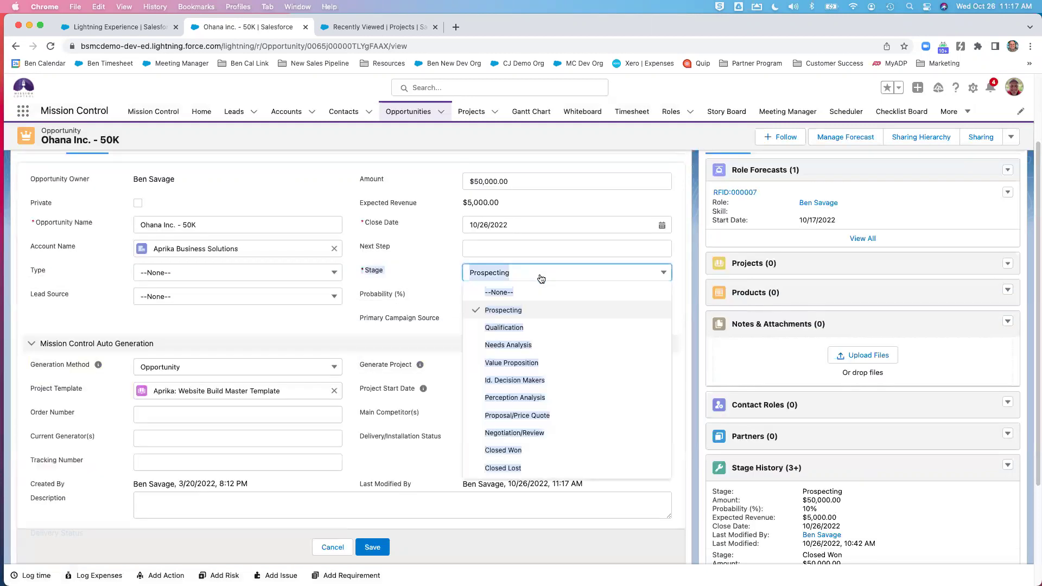
left_click(519, 449)
left_click(565, 292)
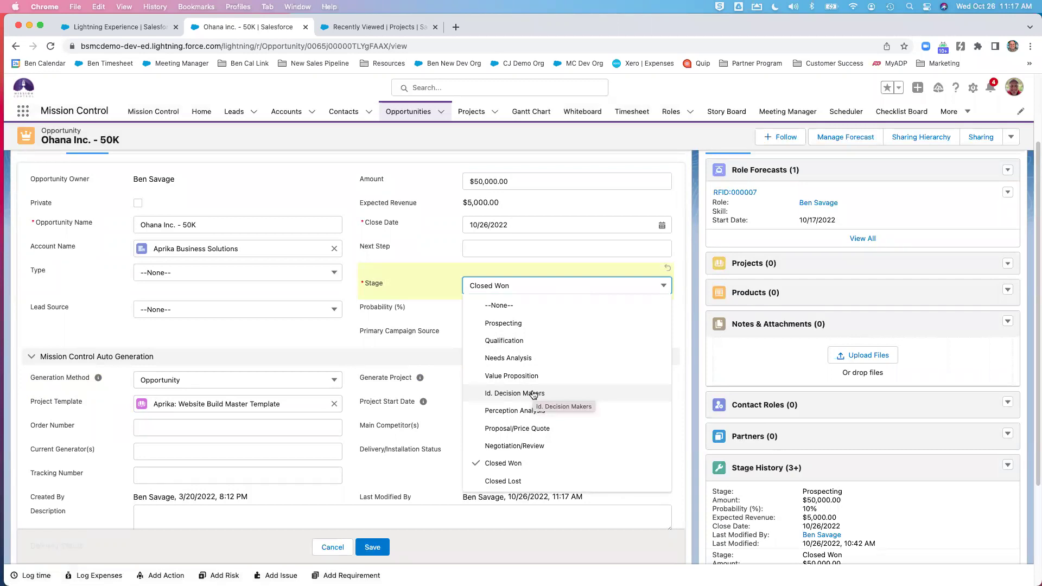
left_click(530, 463)
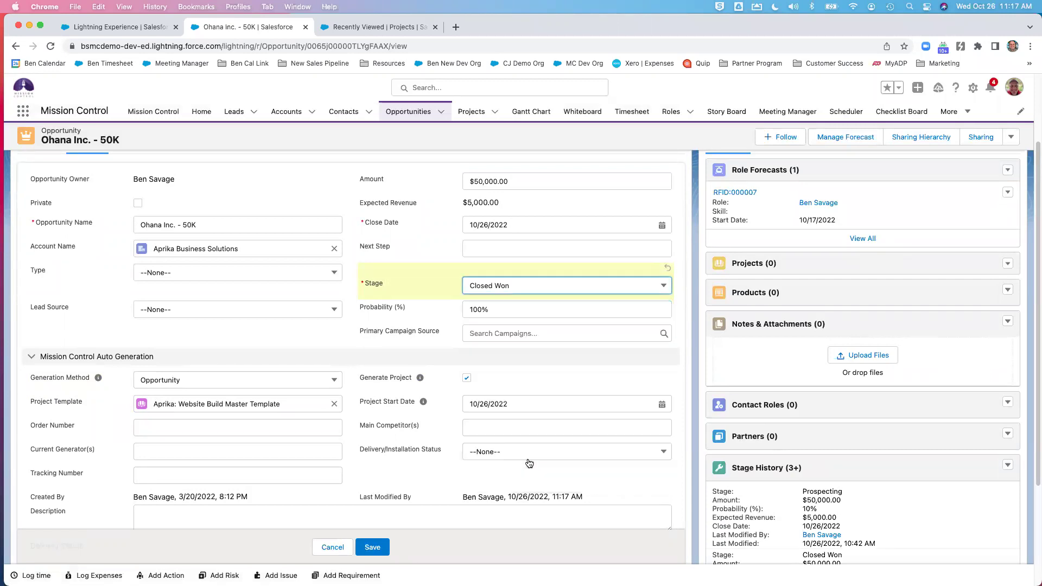
left_click(380, 550)
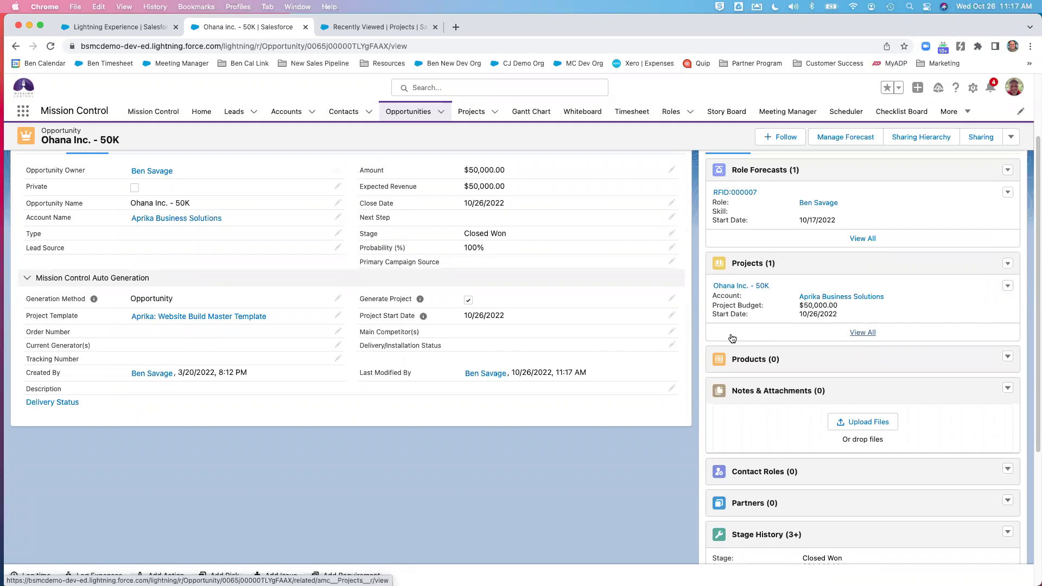
Open the opportunity's related Ohana Inc. - 50K project, review its overview and milestones, and expand the Design milestone's actions.
left_click(743, 286)
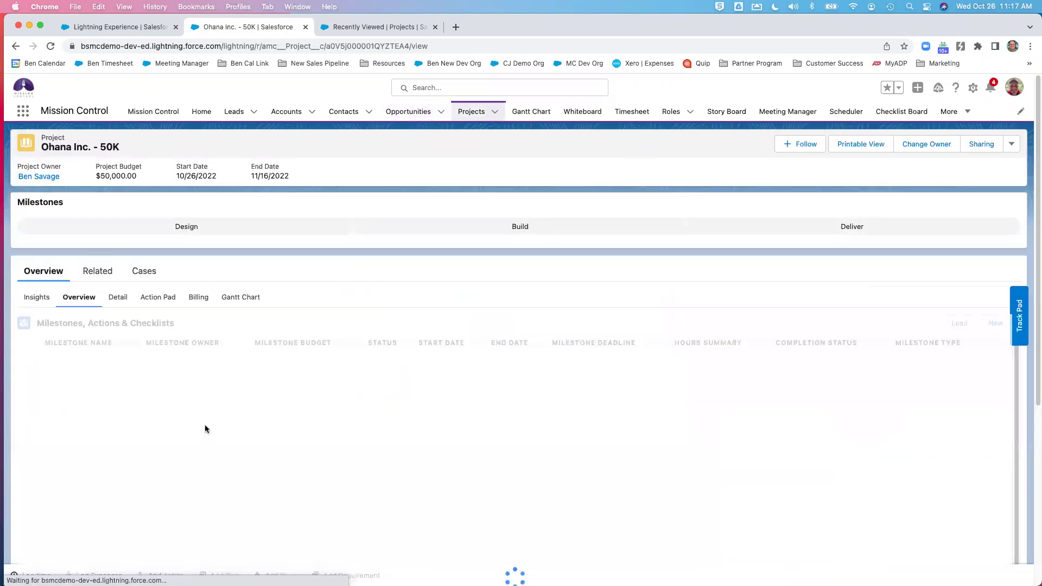
scroll(185, 511, "down", 4)
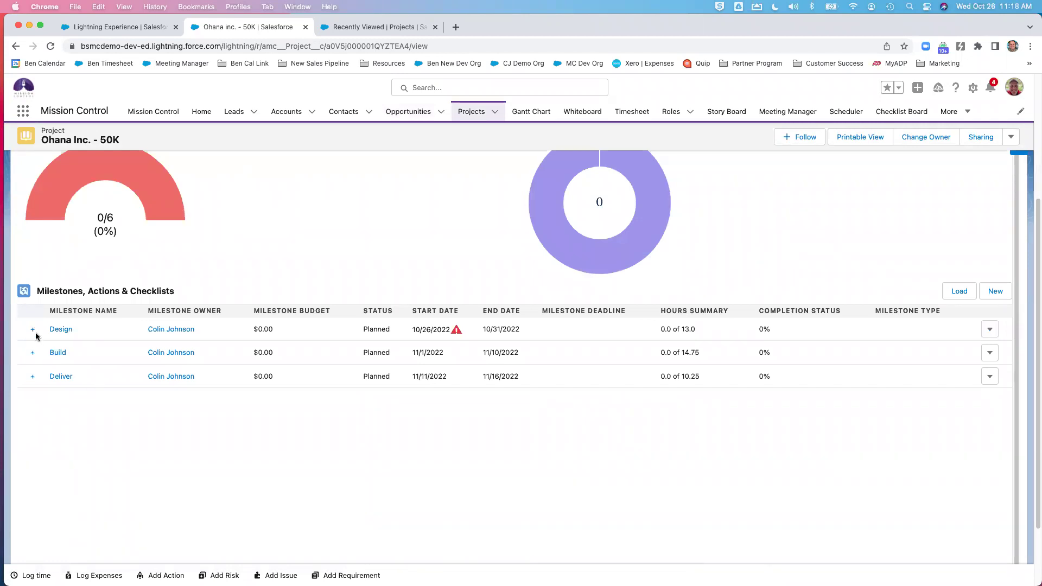
scroll(89, 424, "up", 1)
scroll(223, 426, "up", 5)
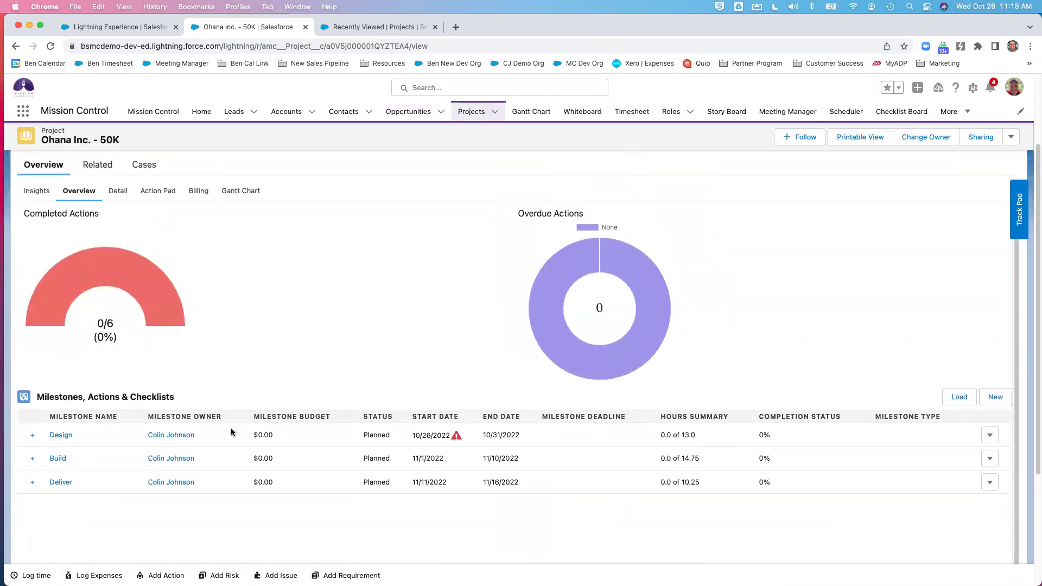
scroll(276, 341, "up", 4)
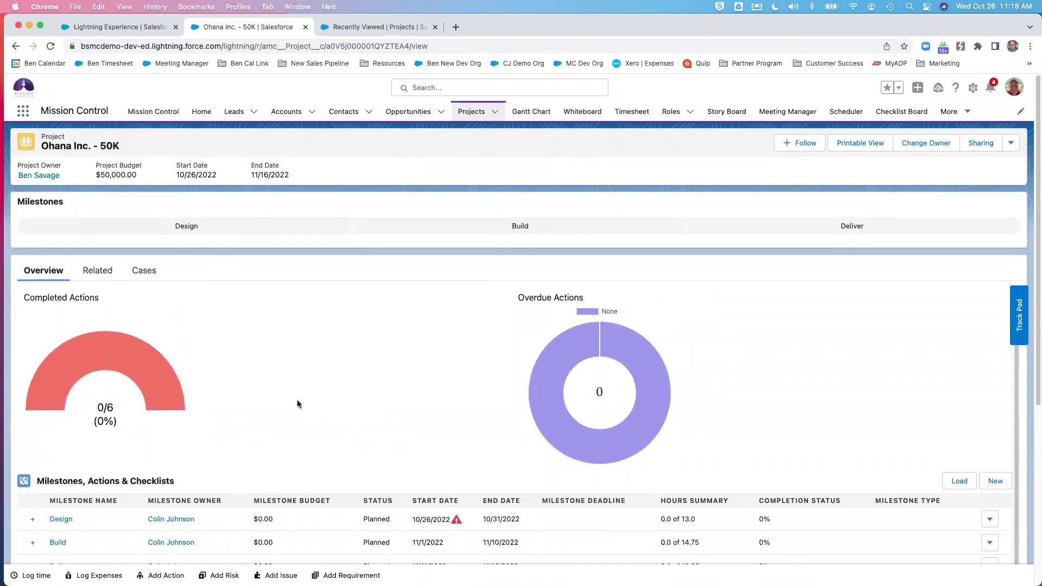
scroll(283, 369, "down", 3)
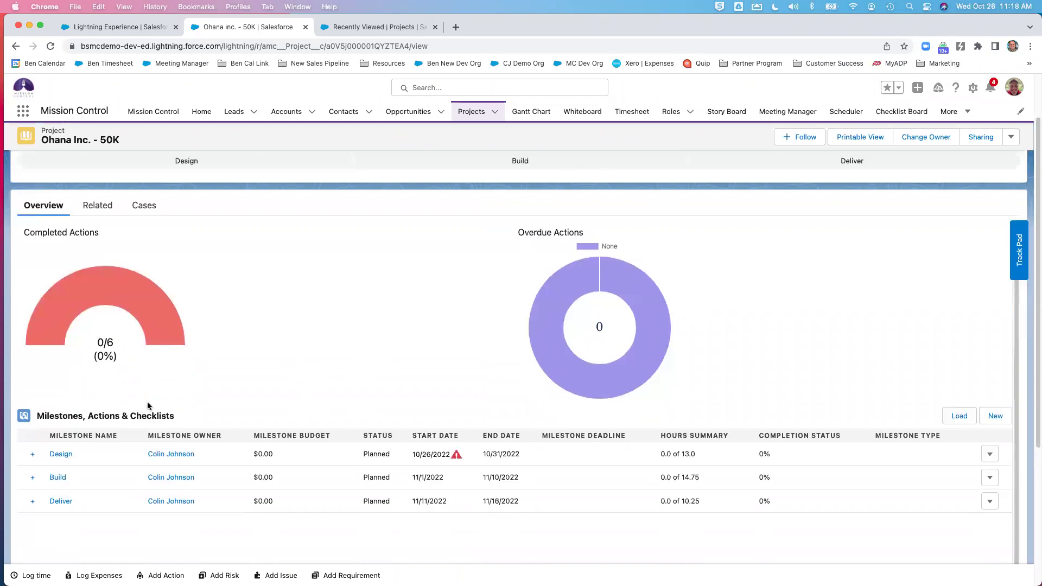
left_click(33, 455)
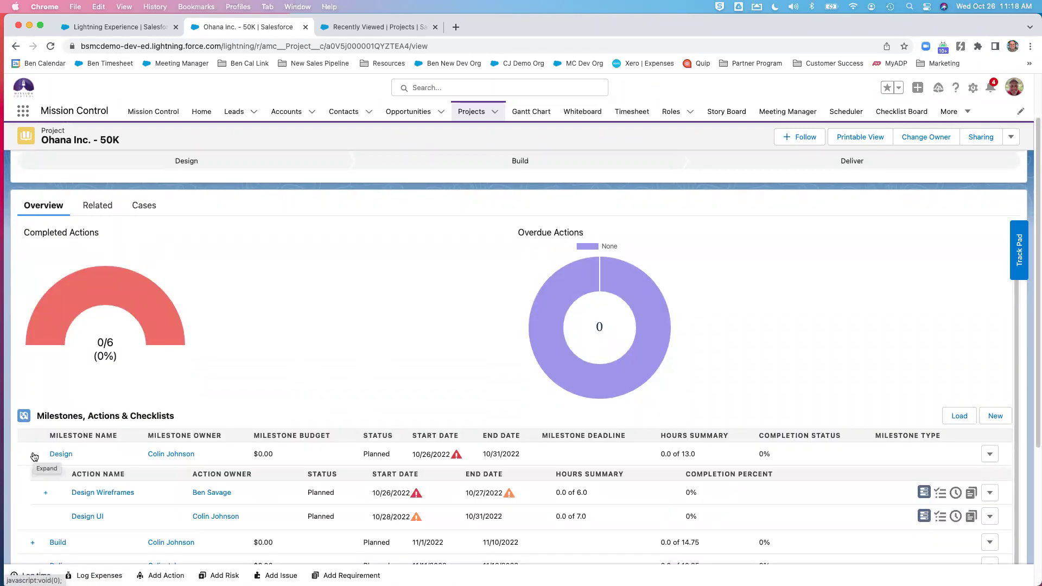
Expand the Design Wireframes checklist and the Build and Deliver milestones to review their actions, owners and dates.
left_click(46, 497)
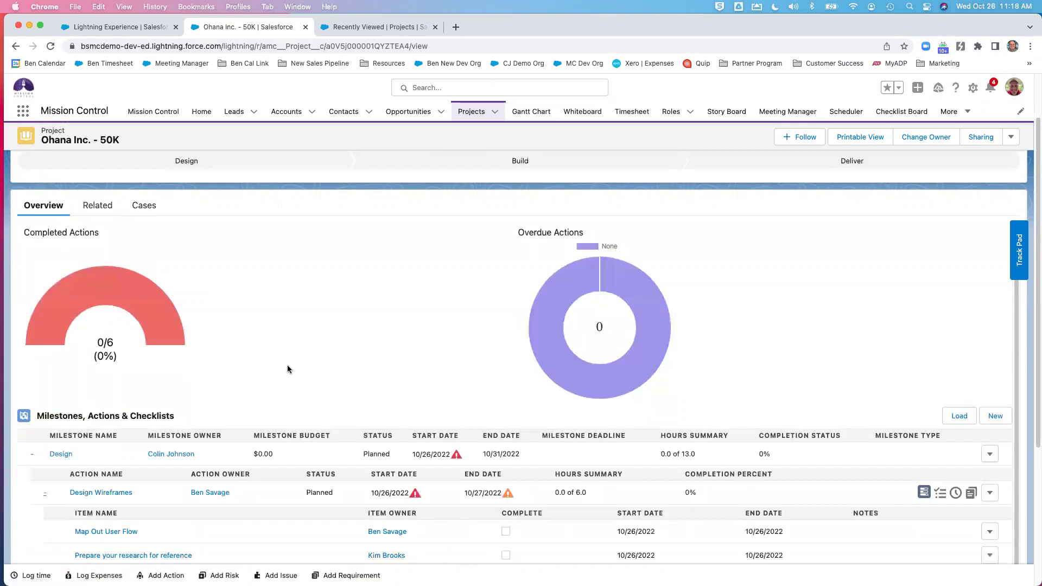
scroll(287, 367, "down", 4)
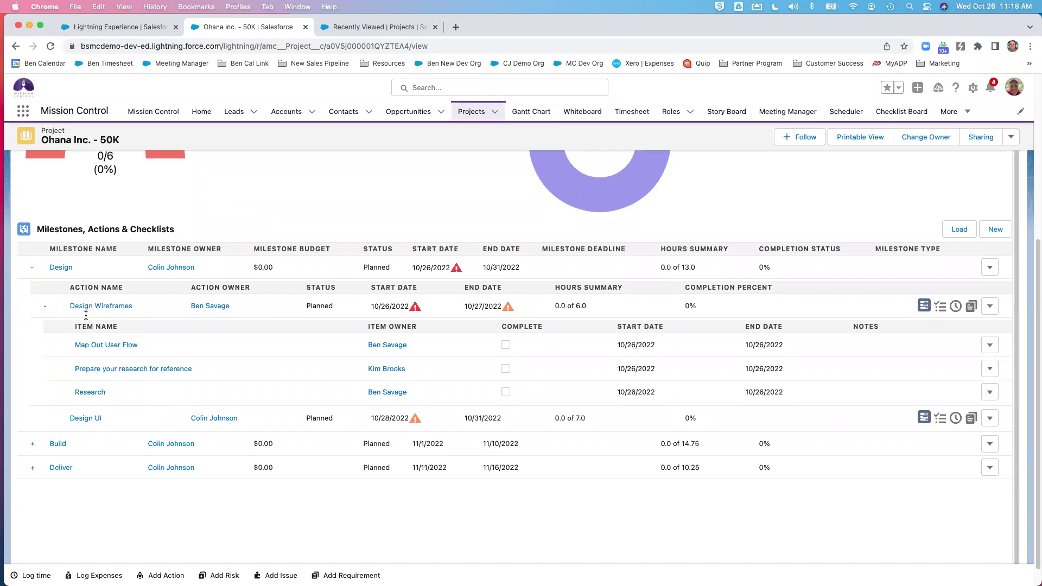
left_click(31, 444)
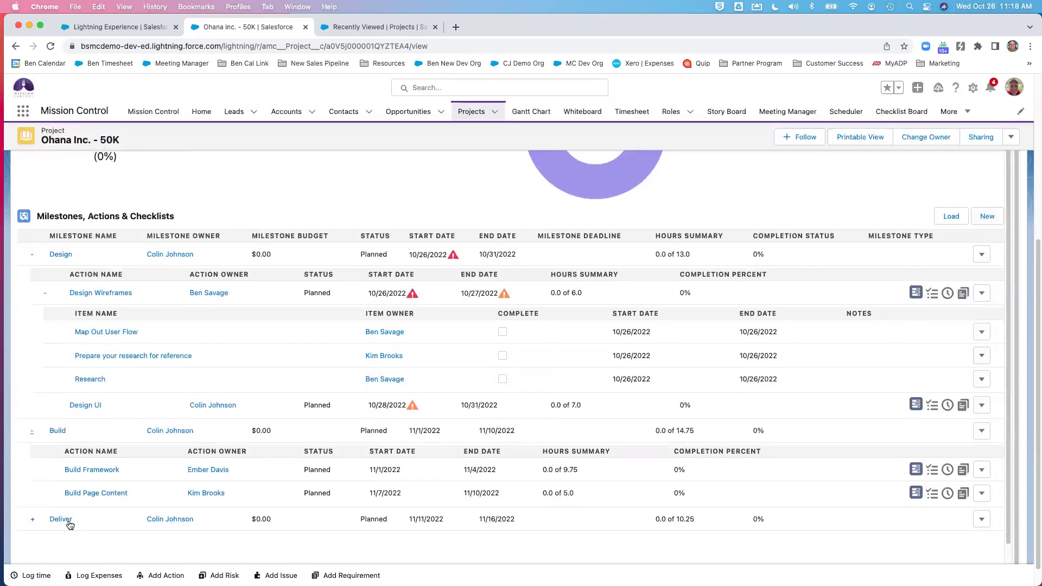
left_click(32, 519)
scroll(166, 473, "down", 2)
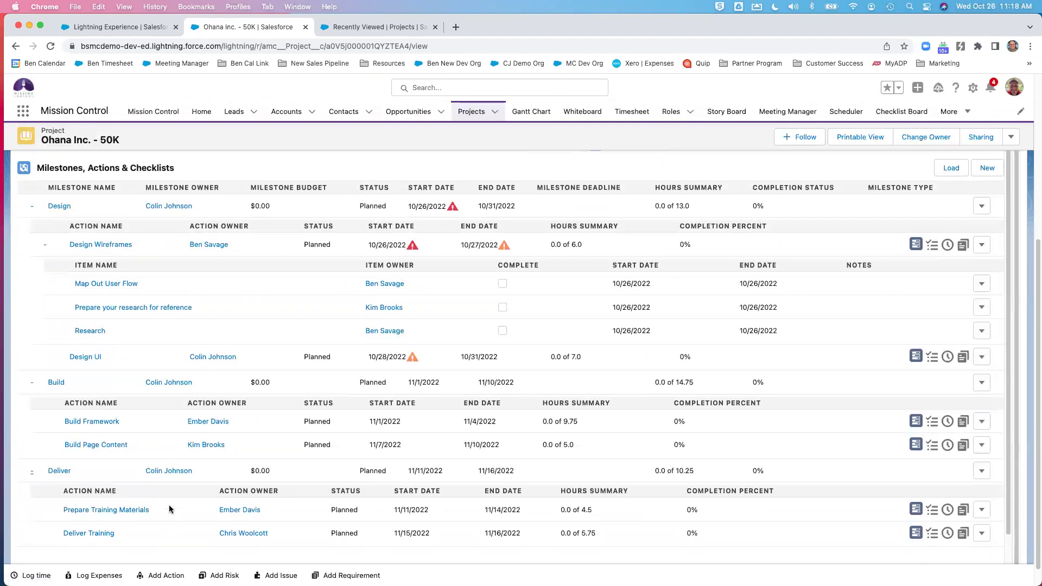
scroll(169, 509, "up", 3)
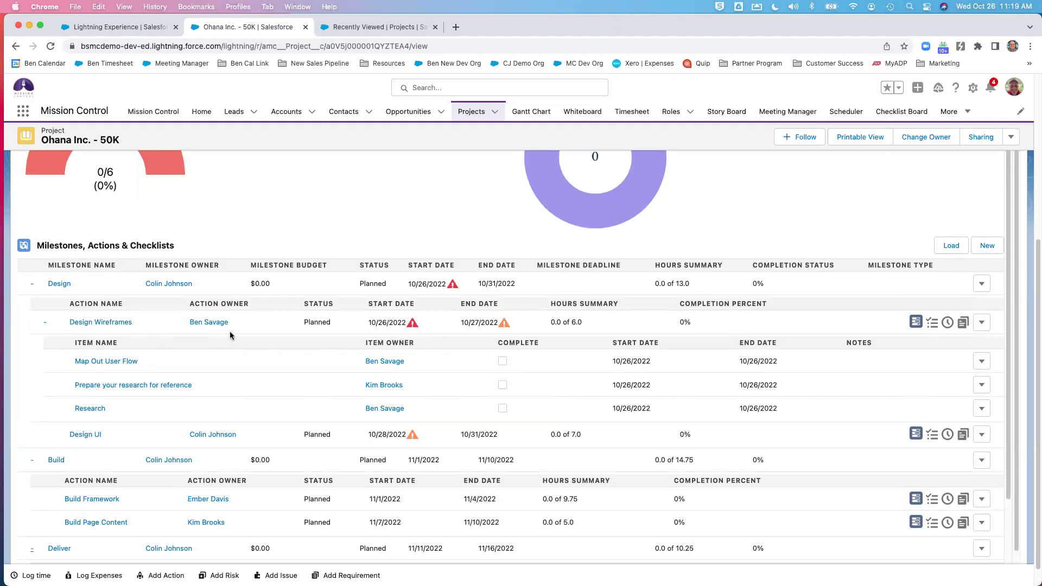
scroll(330, 380, "up", 3)
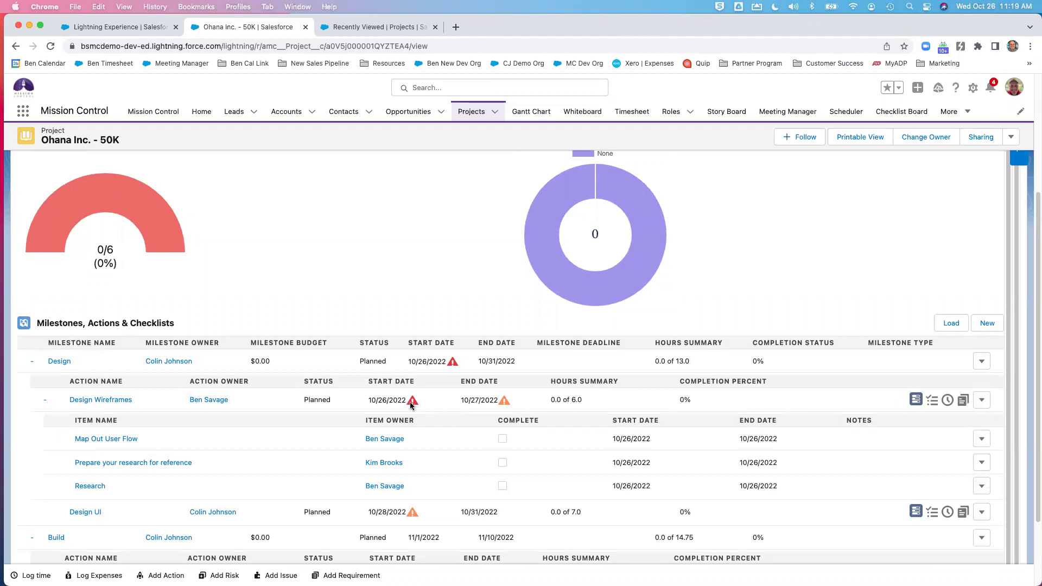
mouse_move(410, 403)
Open the Resource Assignment Wizard for the Design Wireframes action and add the Trainer as a contributor with 1 billable hour.
left_click(916, 402)
left_click(916, 404)
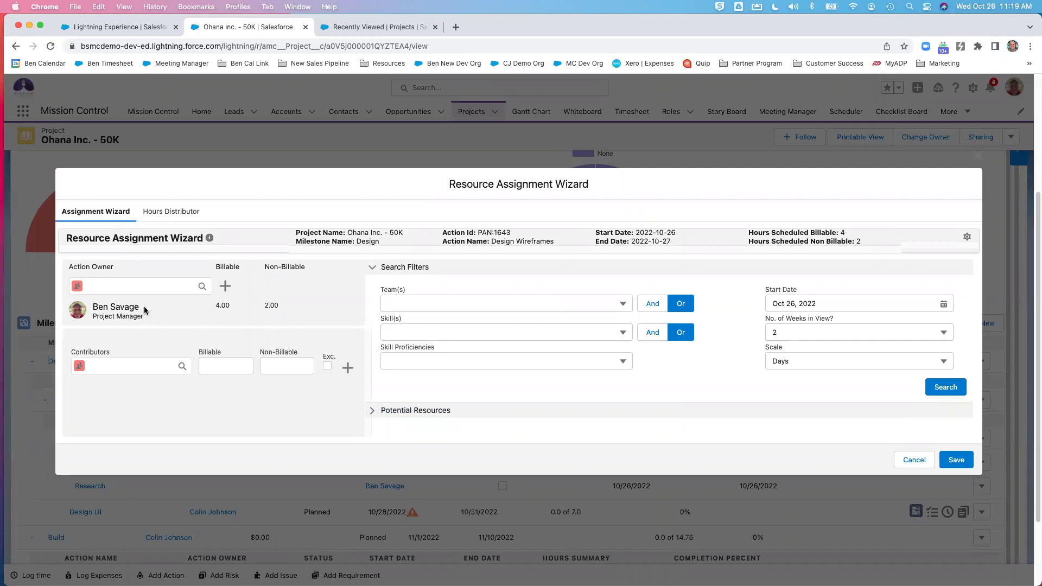
left_click(140, 372)
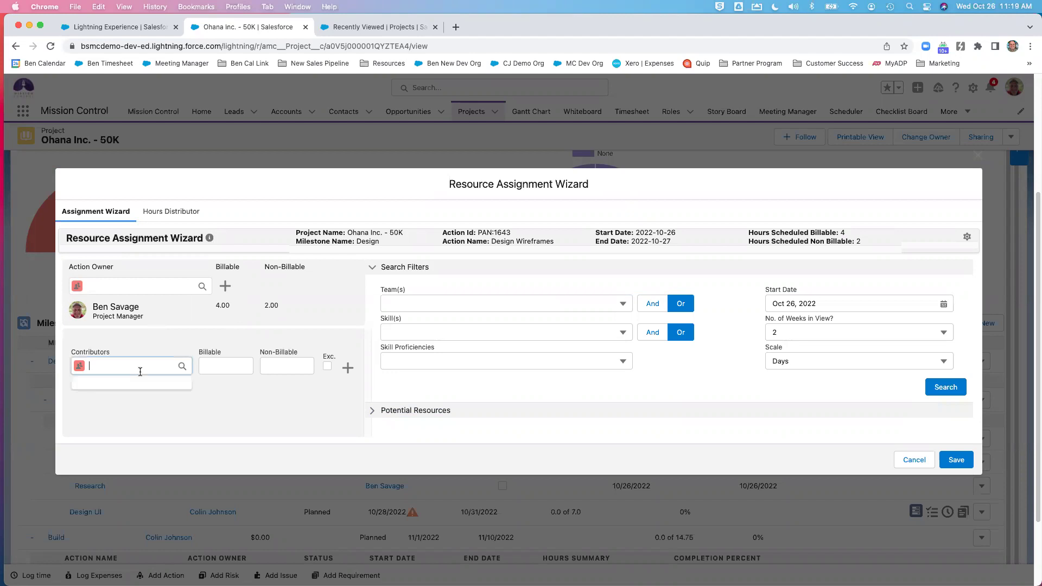
scroll(141, 409, "down", 3)
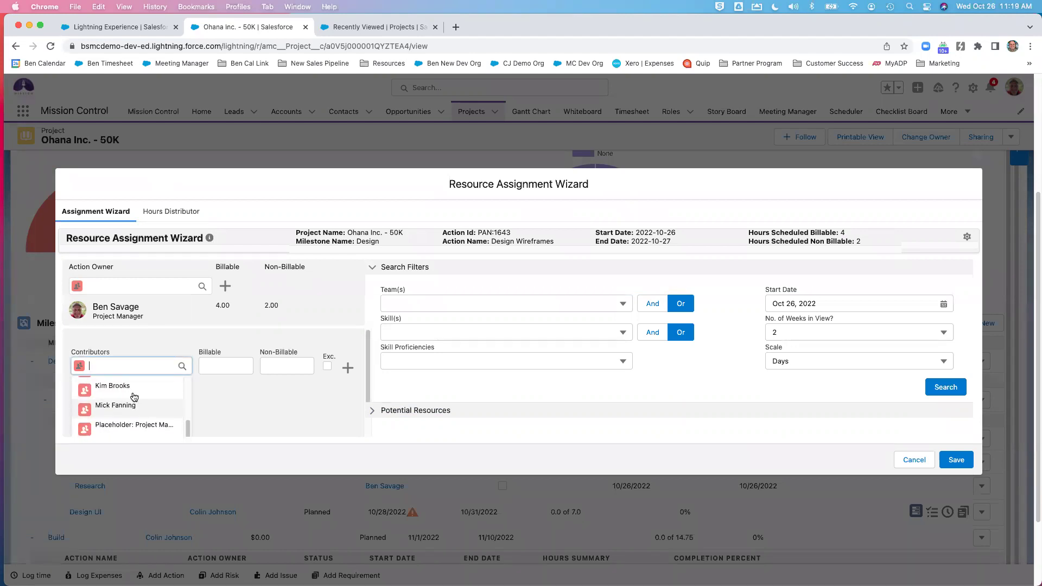
scroll(131, 391, "up", 1)
left_click(131, 391)
left_click(203, 369)
type("1")
left_click(348, 366)
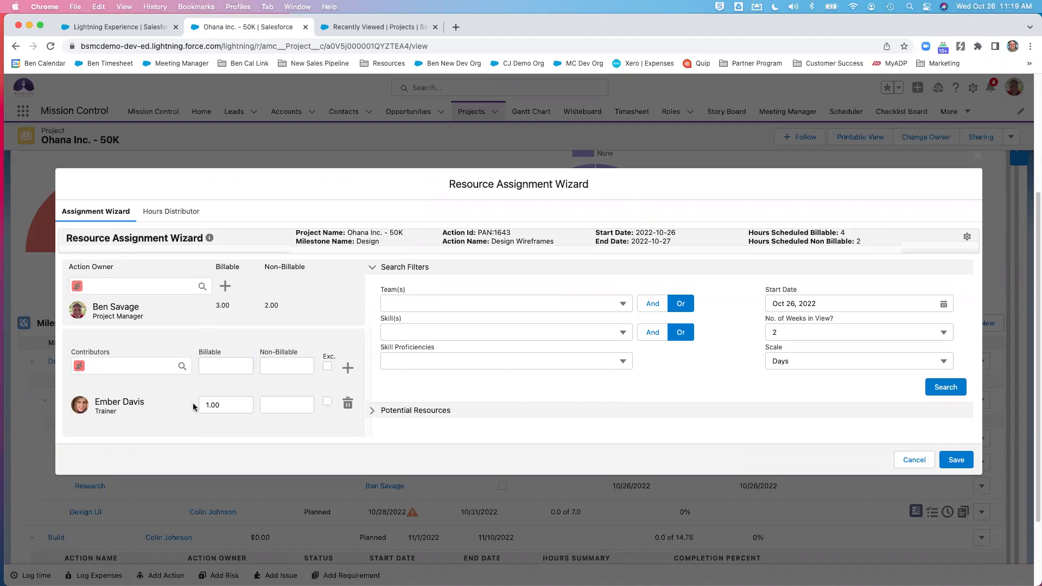
Filter by Easy Websites Team, check the skill and proficiency options, adjust the weeks in view, and search for potential resources.
left_click(481, 310)
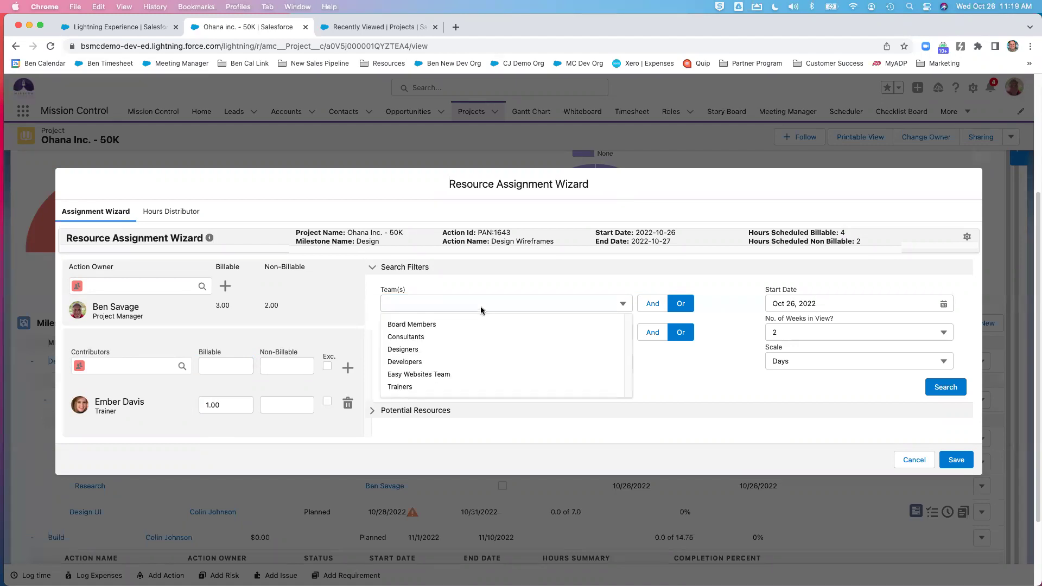
left_click(475, 375)
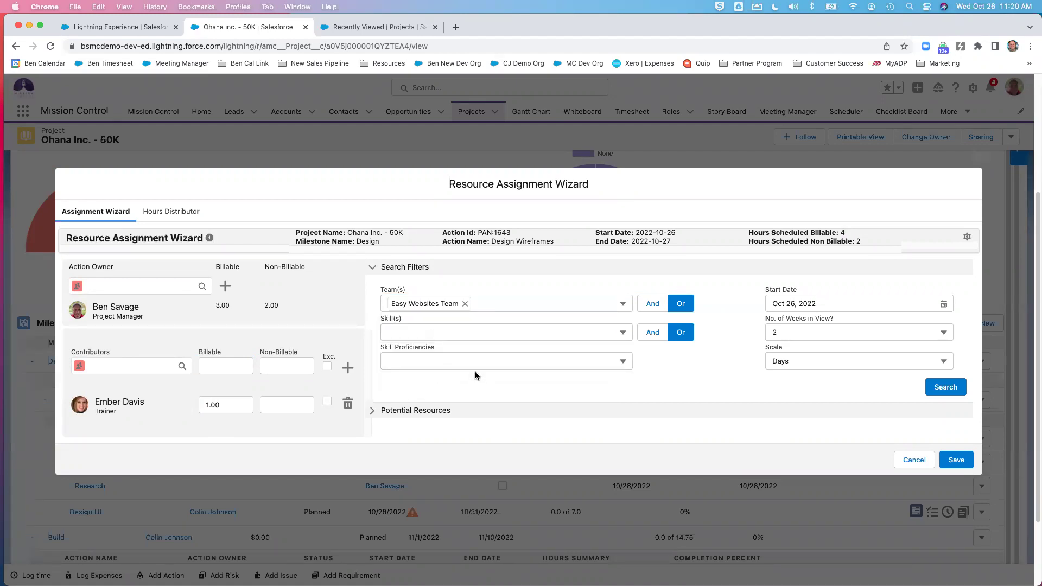
left_click(461, 328)
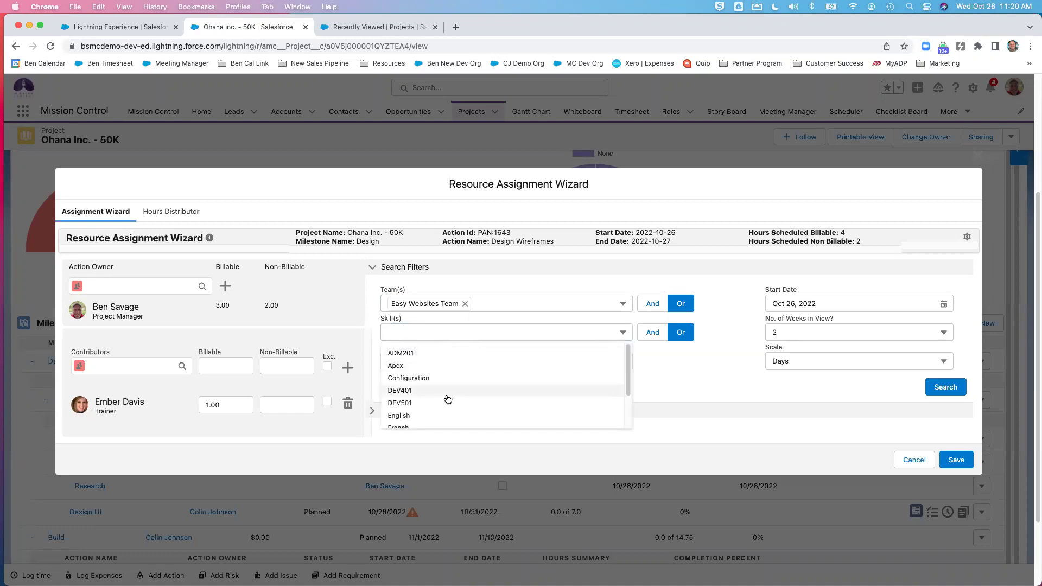
scroll(423, 402, "down", 5)
scroll(414, 406, "up", 5)
left_click(421, 334)
left_click(419, 361)
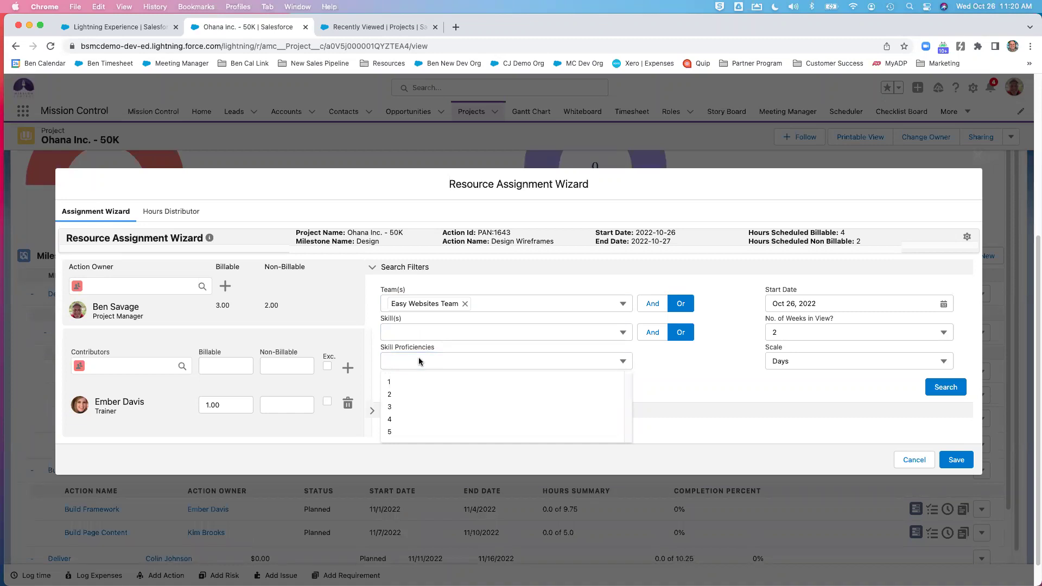
left_click(420, 361)
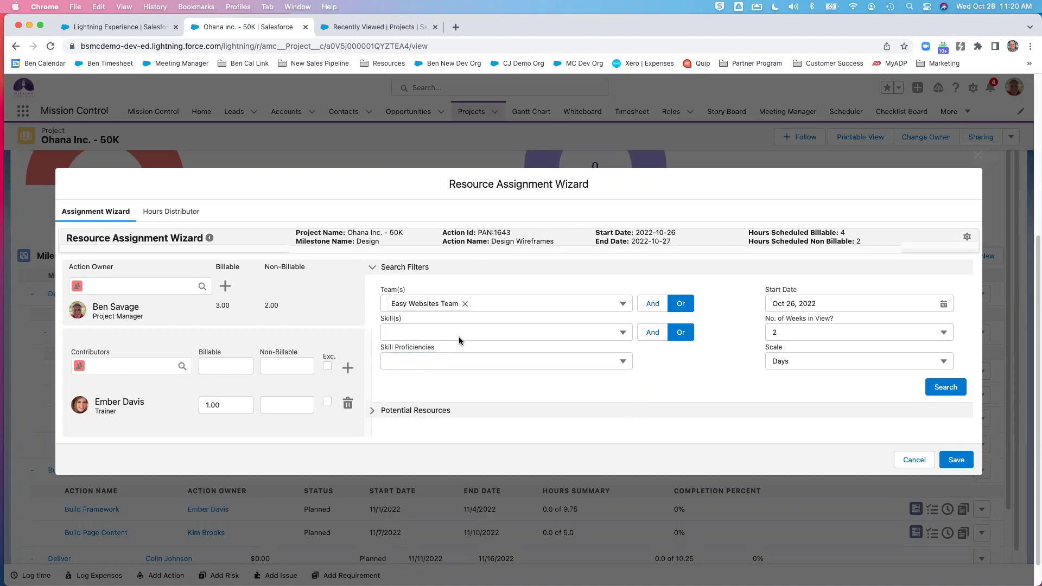
left_click(800, 332)
left_click(857, 391)
left_click(950, 387)
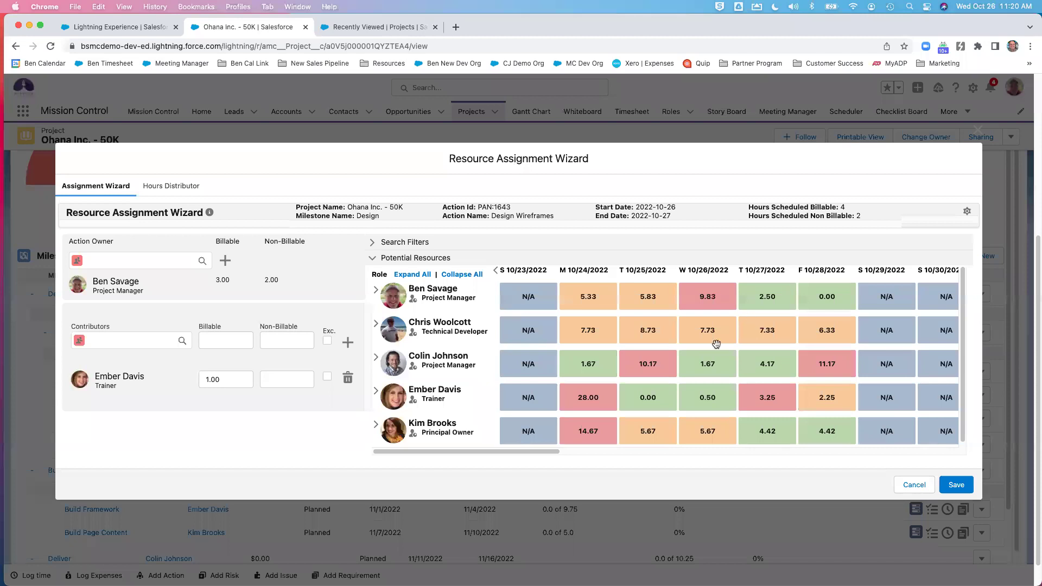
Inspect the Principal Owner's and Technical Developer's hours, add the Technical Developer as a contributor with 1.5 billable hours, and save the assignments.
left_click(376, 424)
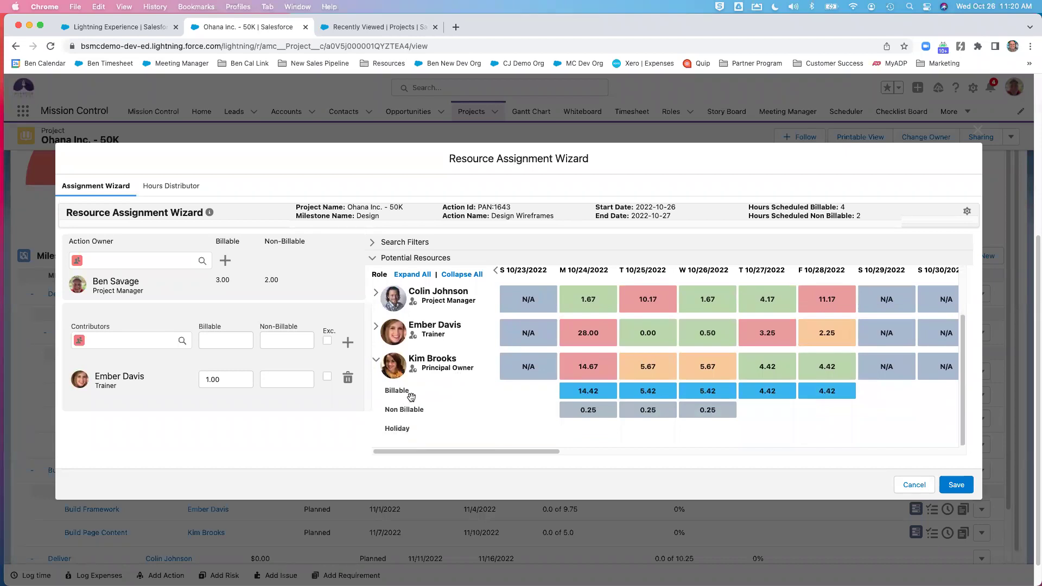
scroll(399, 353, "up", 3)
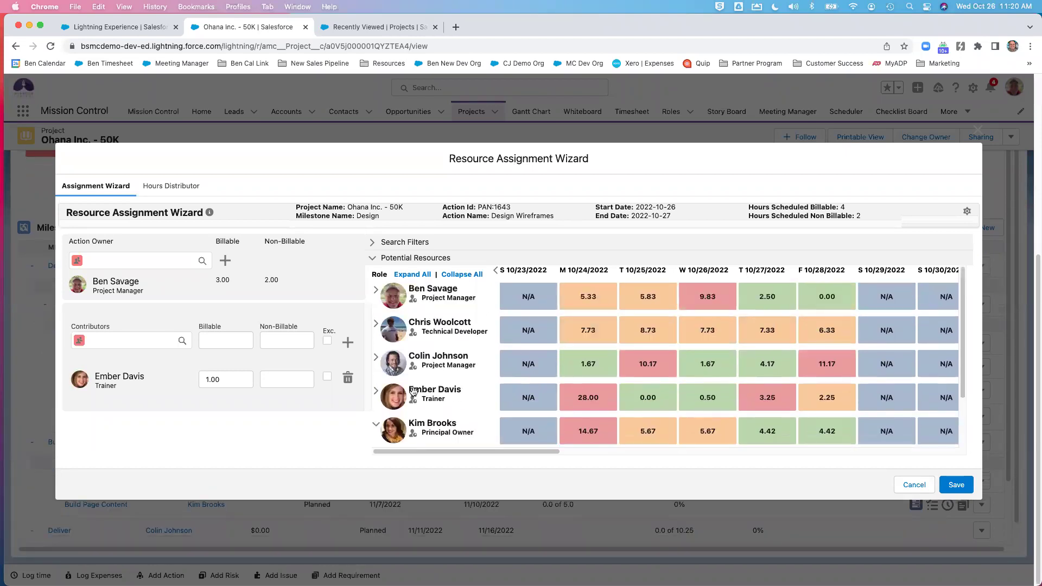
left_click(377, 326)
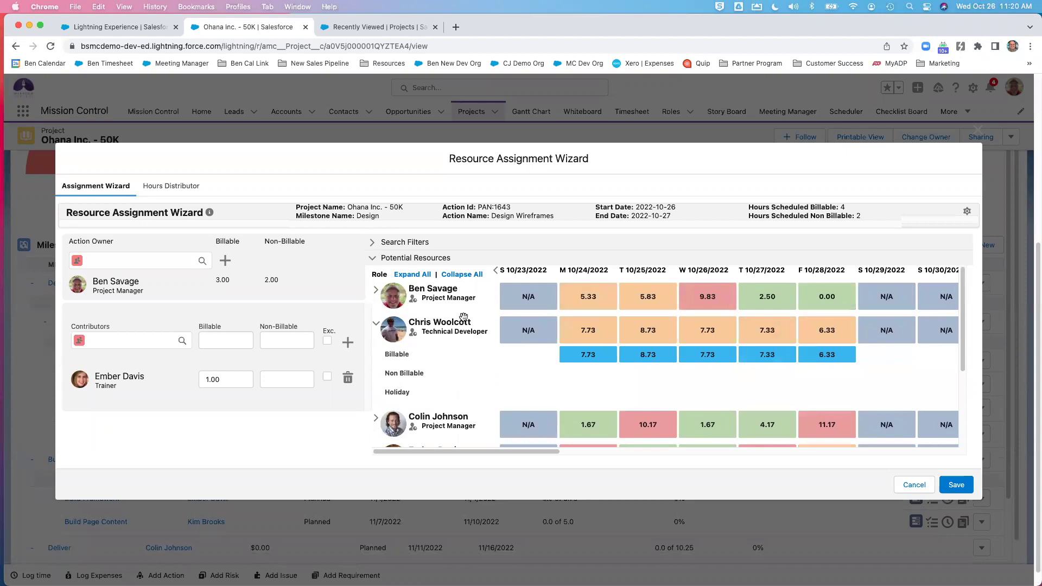
left_click_drag(396, 332, 125, 391)
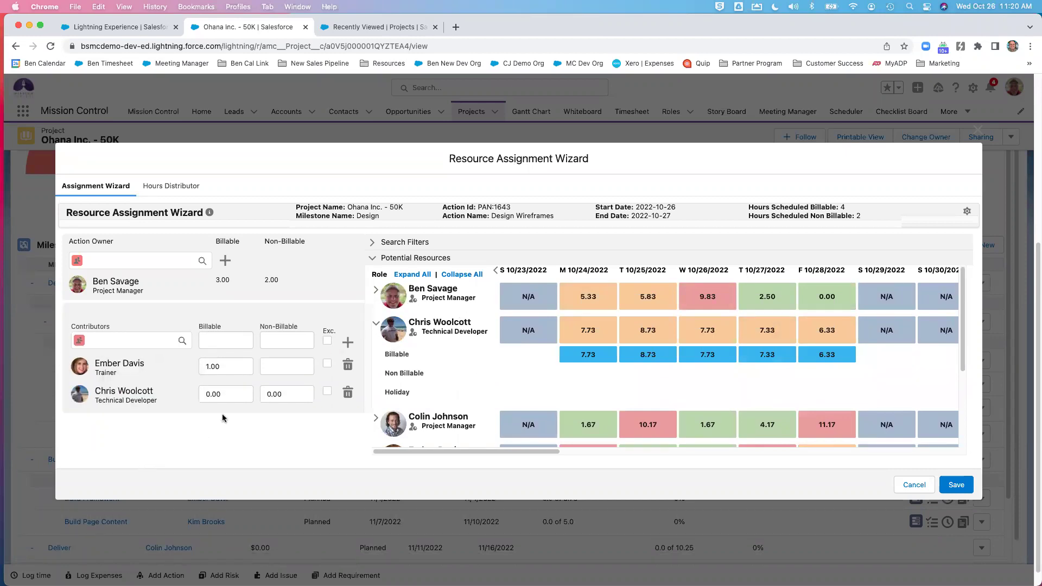
left_click(226, 395)
type("1.5")
left_click(239, 444)
left_click(957, 486)
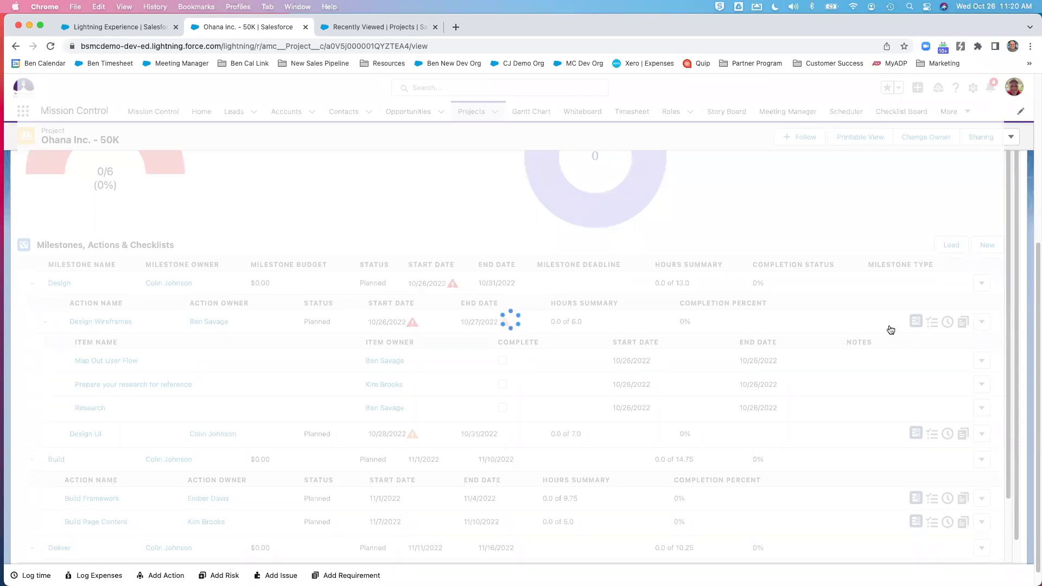
mouse_move(914, 323)
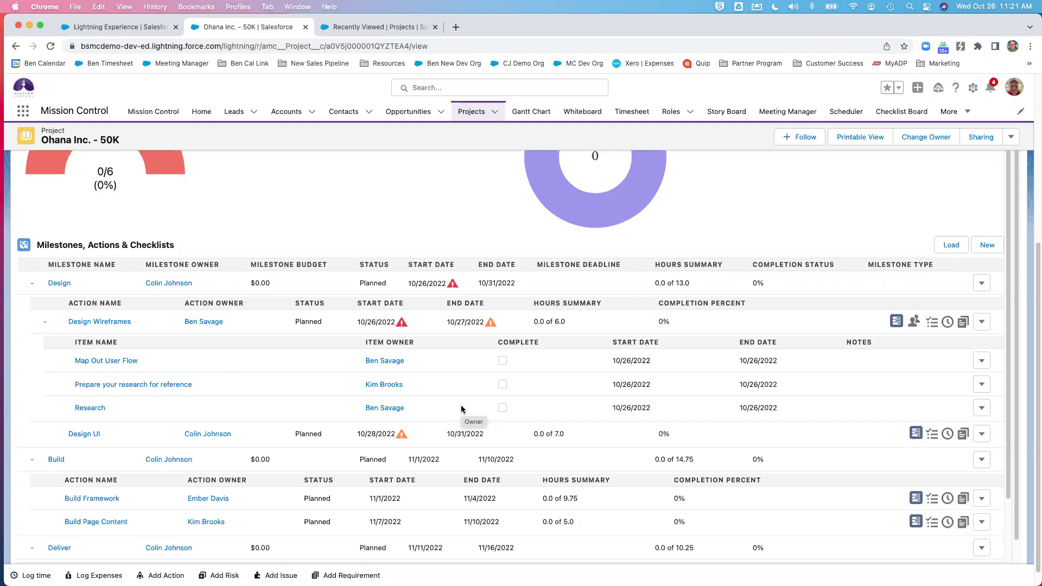
Set the Design Wireframes action's status to Complete, save it, and expand the Design milestone to check its actions.
scroll(391, 412, "up", 2)
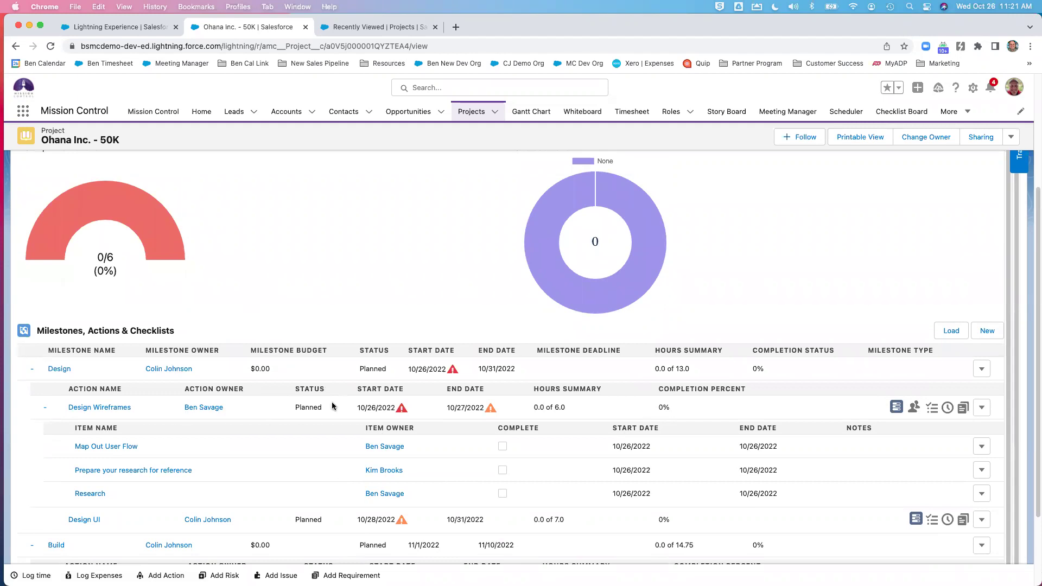
left_click(984, 408)
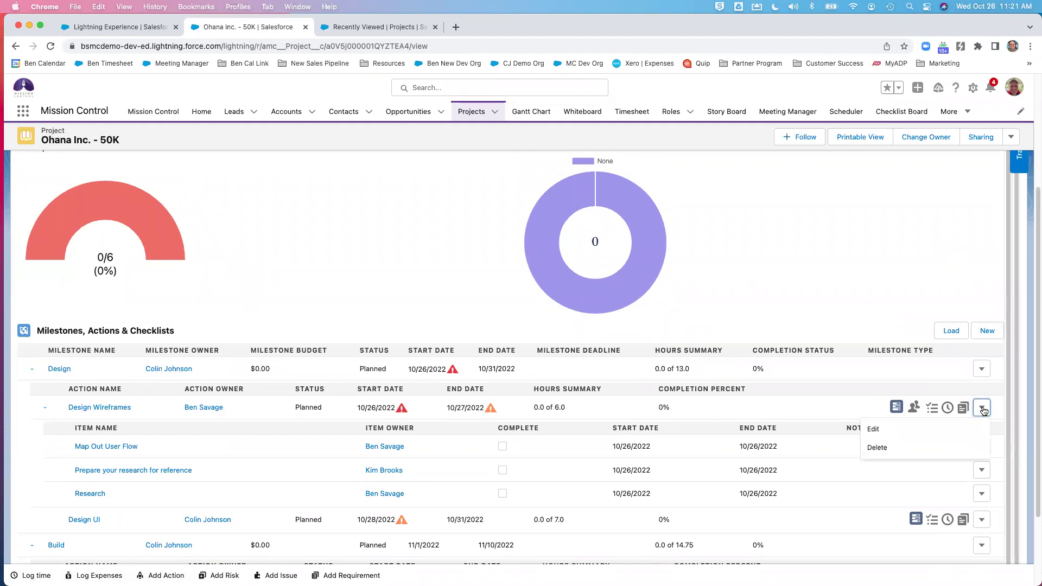
left_click(940, 430)
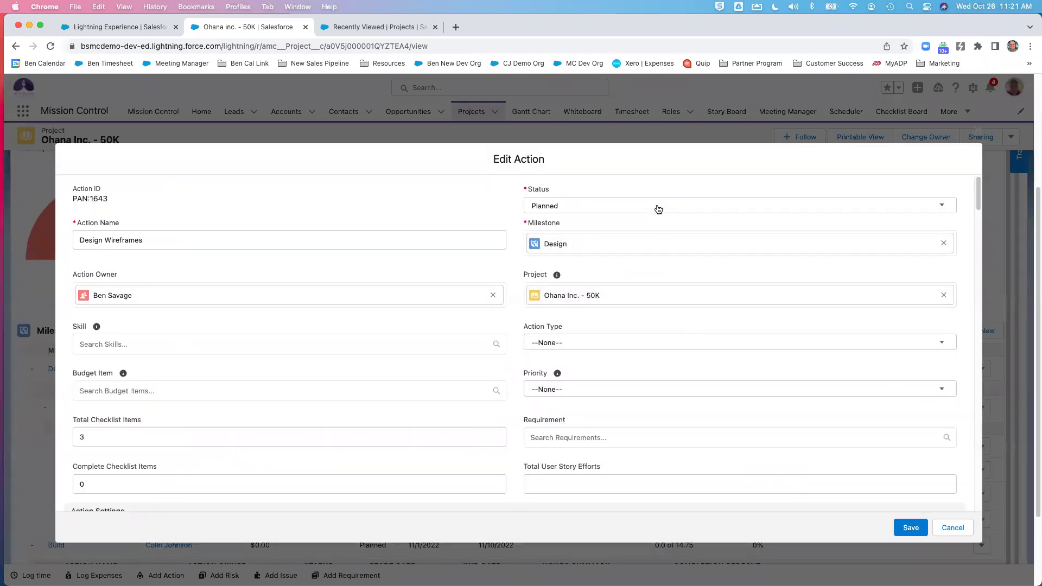
left_click(658, 210)
left_click(646, 297)
left_click(896, 531)
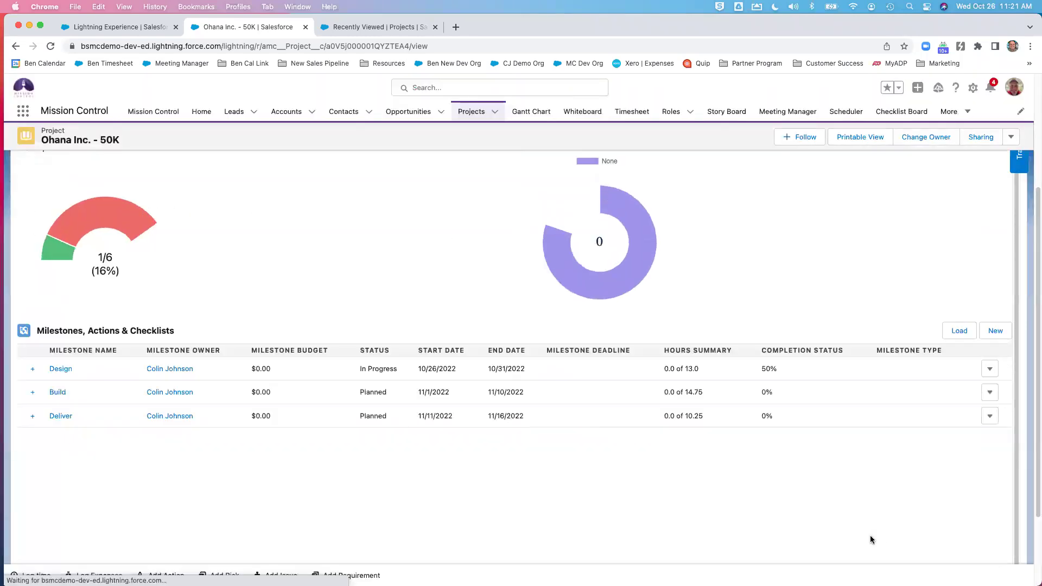
left_click(32, 369)
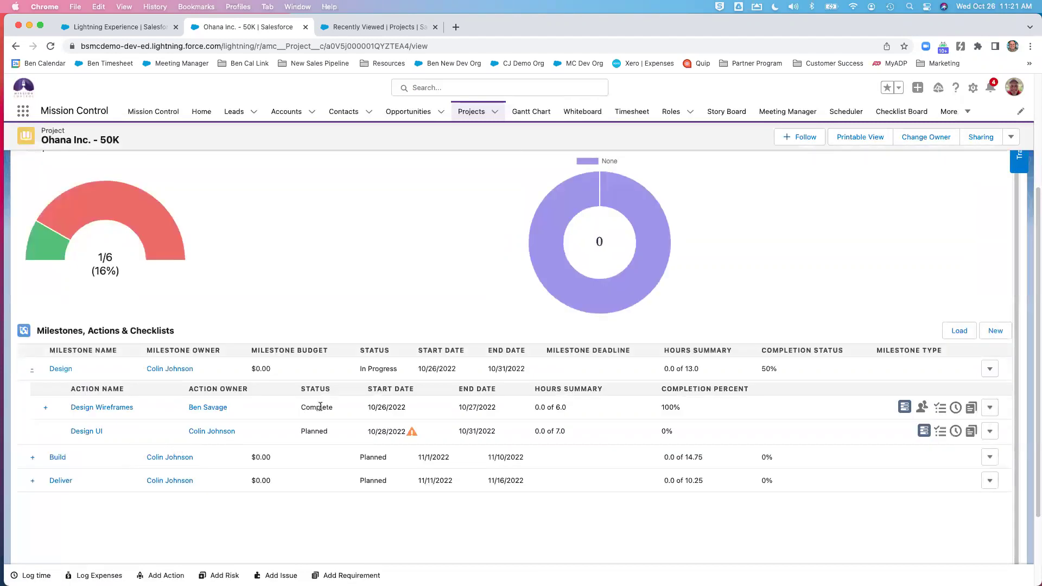
Open the project's Action Pad and review the action, overdue, hours and checklist summaries and the Action Log.
scroll(320, 408, "up", 5)
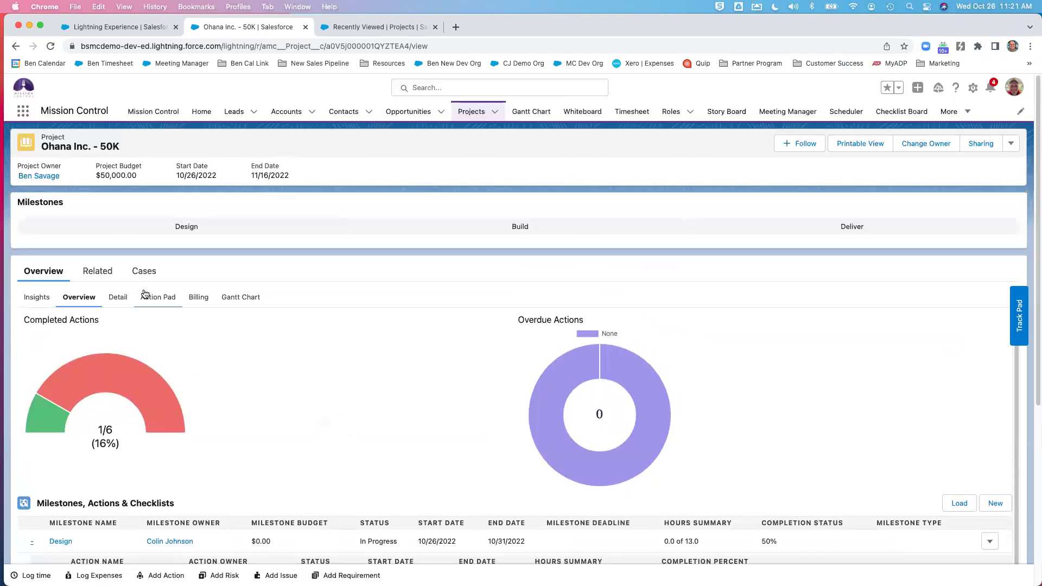
left_click(153, 300)
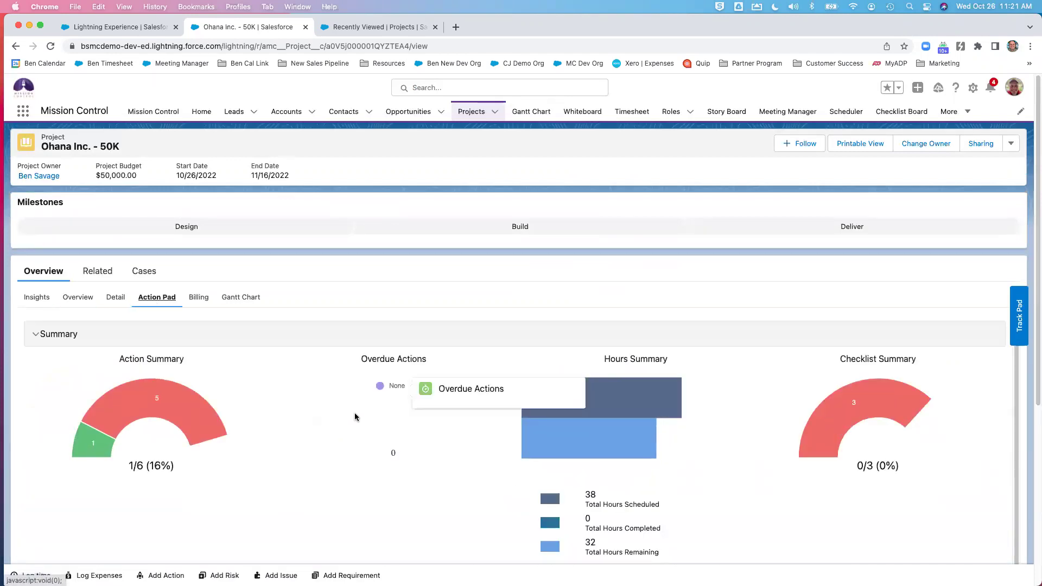
scroll(311, 412, "down", 2)
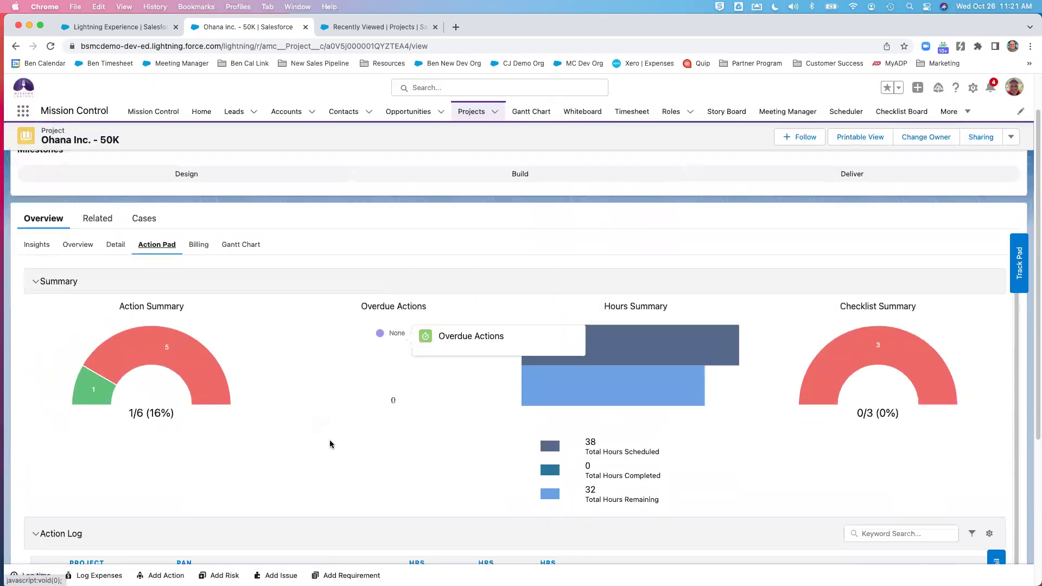
scroll(311, 463, "down", 1)
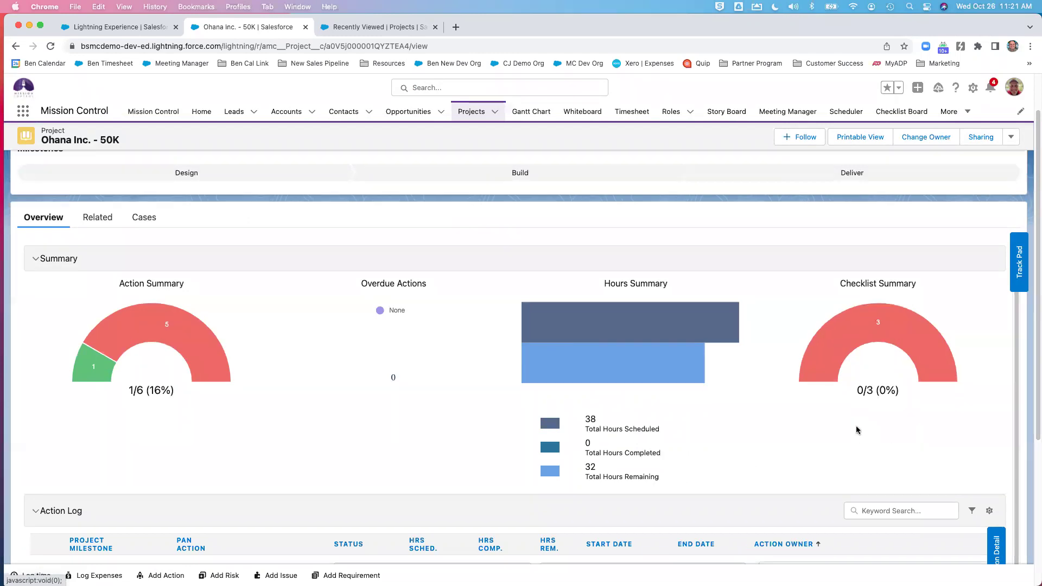
scroll(855, 426, "down", 1)
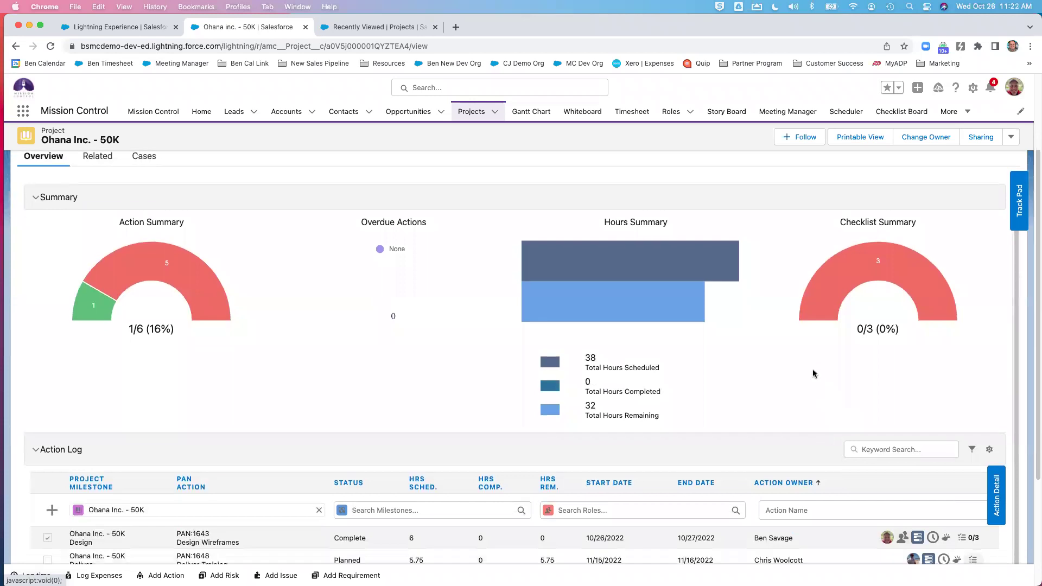
scroll(814, 380, "down", 3)
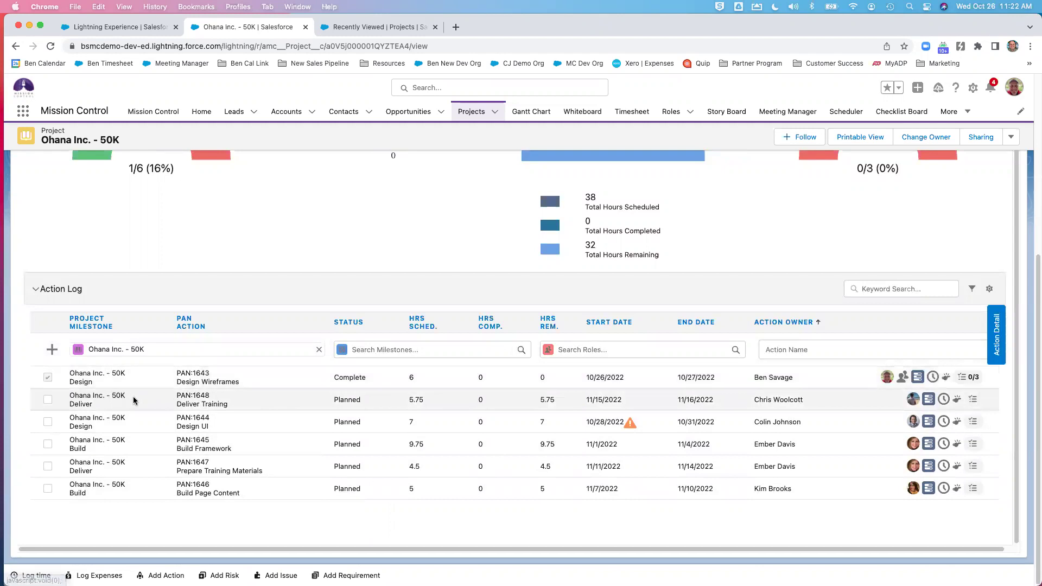
Open the Action Detail view for the Deliver Training action and review its fields and recurring settings.
left_click(997, 335)
scroll(893, 407, "down", 10)
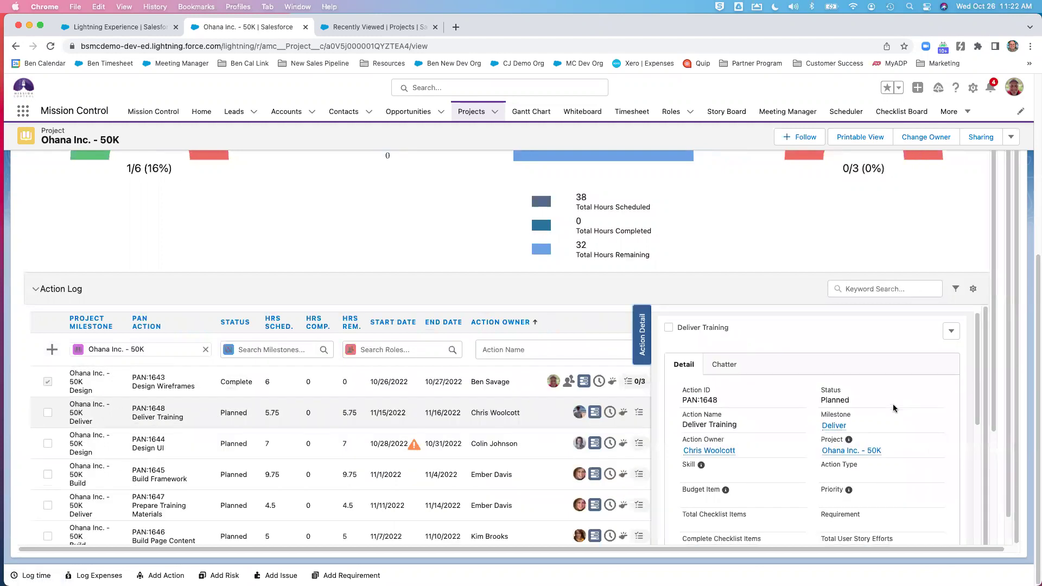
scroll(893, 407, "down", 5)
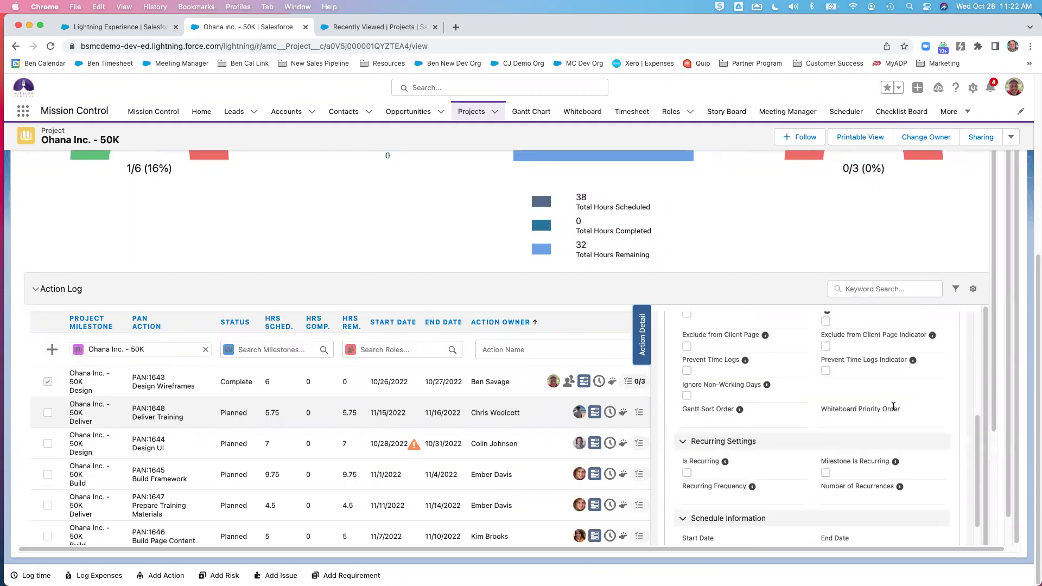
Open the Deliver Training action's Chatter feed, inspect the post editor, and close the Action Detail view.
scroll(769, 397, "up", 15)
left_click(730, 365)
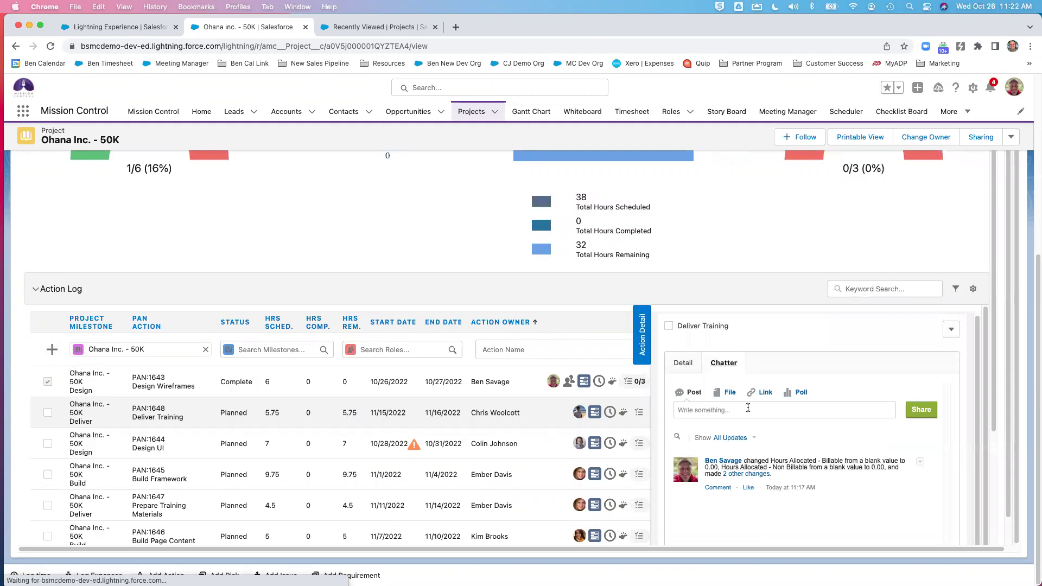
left_click(748, 409)
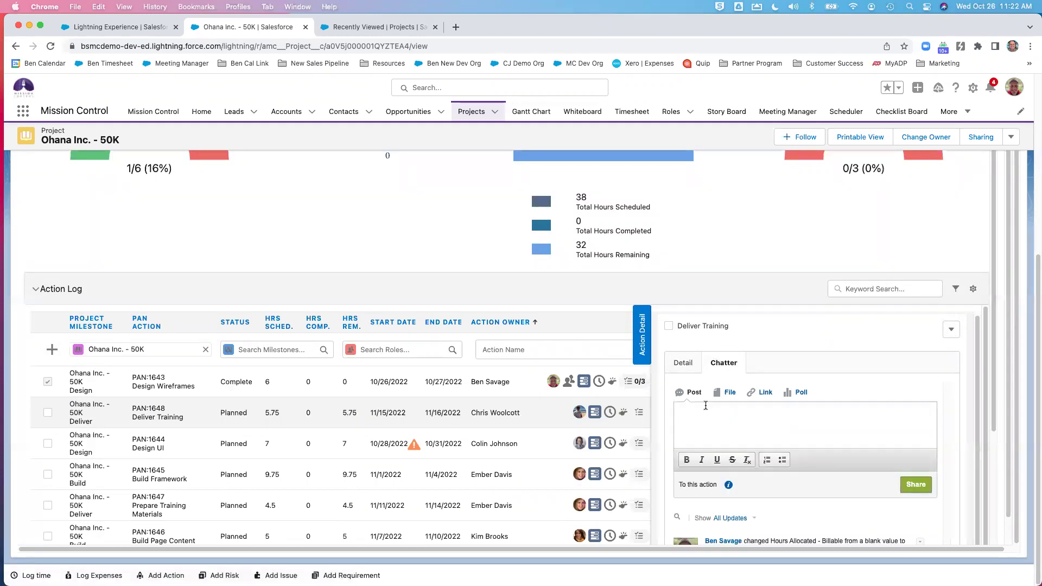
left_click(642, 340)
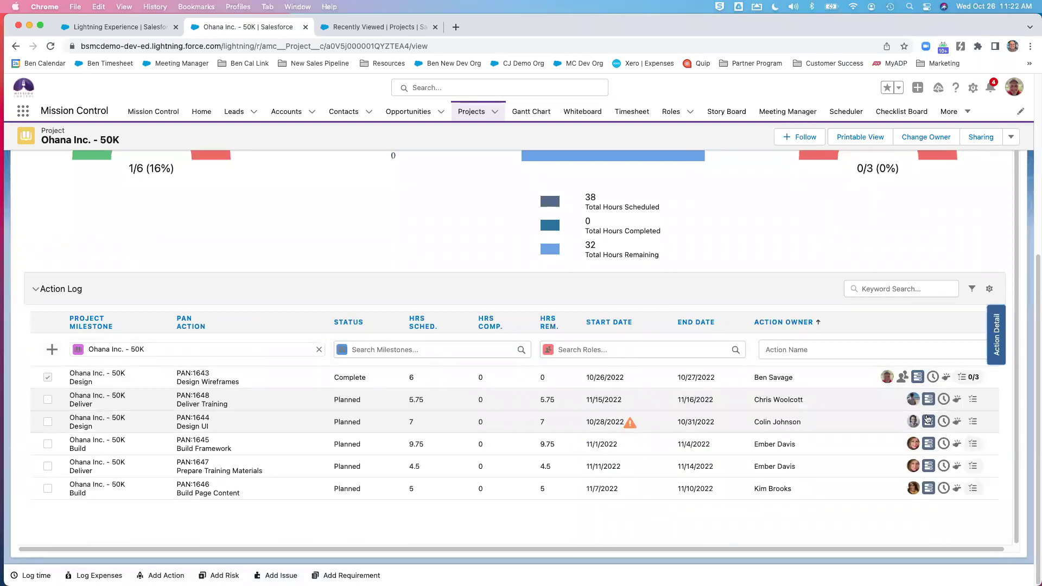
Mark the Deliver Training action as complete in the Action Log and check the Action Summary.
left_click(48, 402)
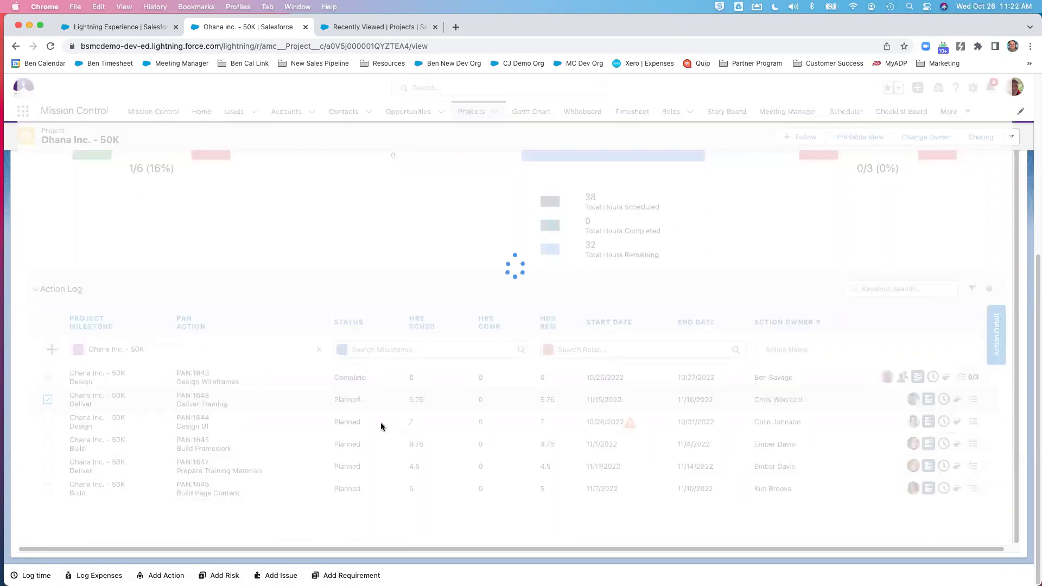
scroll(255, 393, "up", 4)
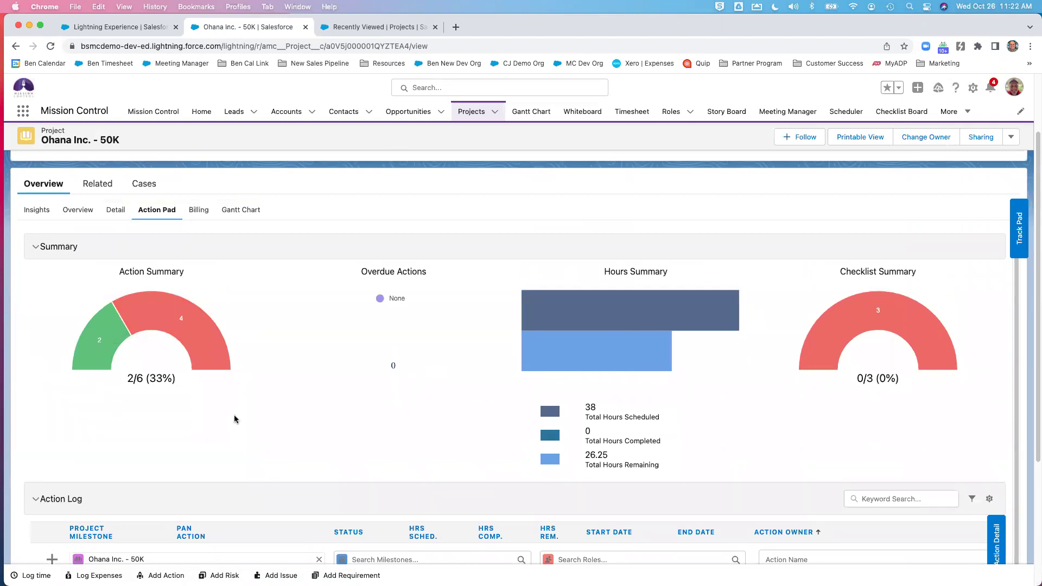
Open the project's Gantt Chart with all milestones and actions expanded, and view the Design Wireframes action's details without changing them.
left_click(248, 209)
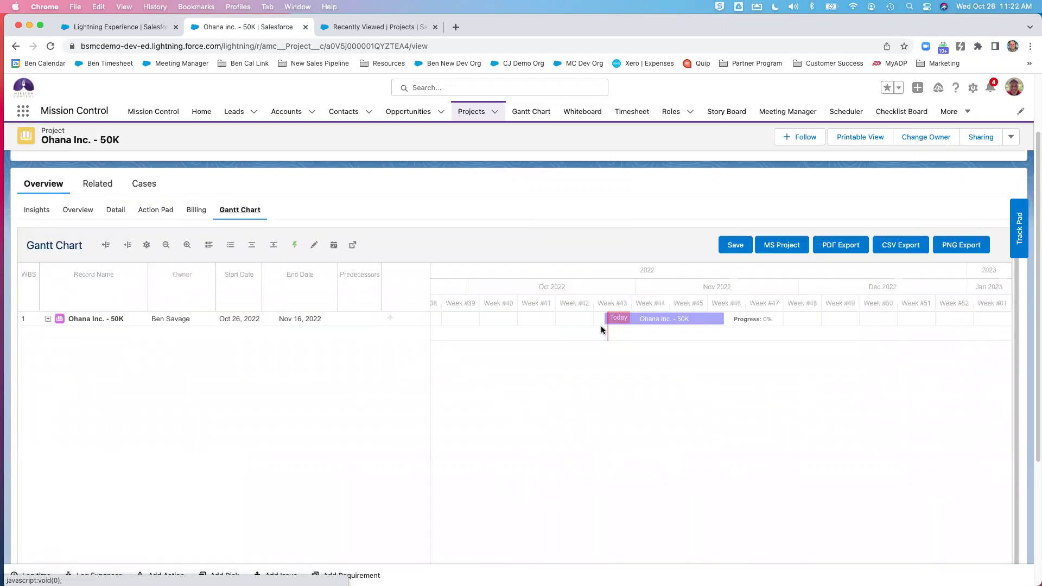
left_click(274, 247)
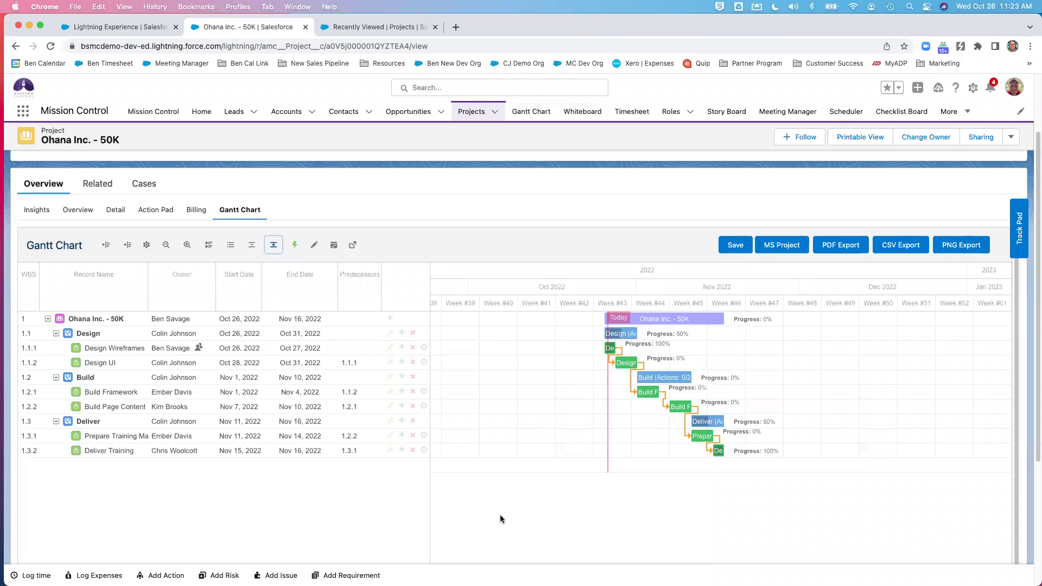
double_click(609, 346)
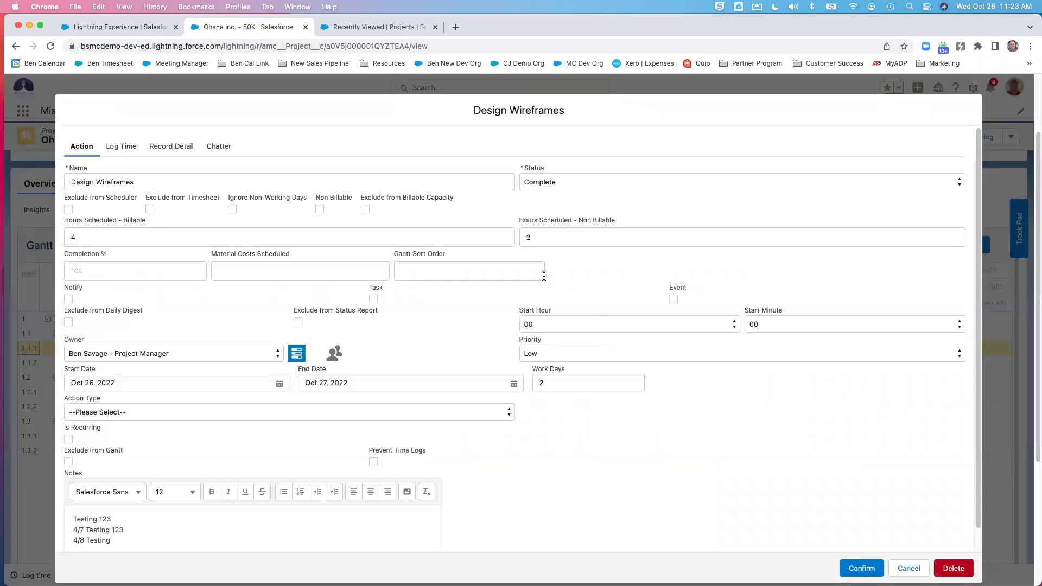
left_click(914, 570)
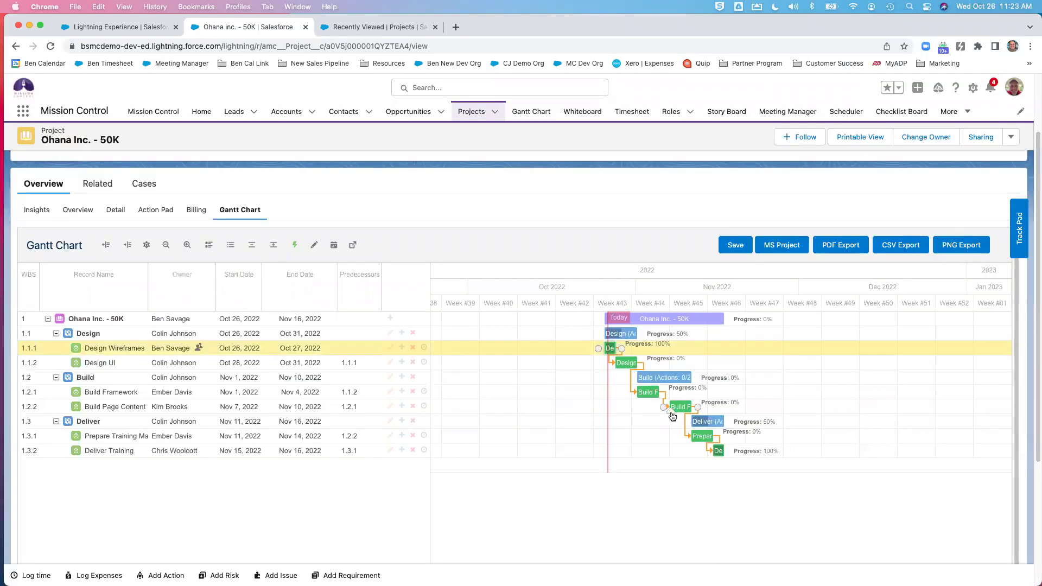
Set the Build Framework action's status to Complete and save the Gantt Chart.
double_click(645, 393)
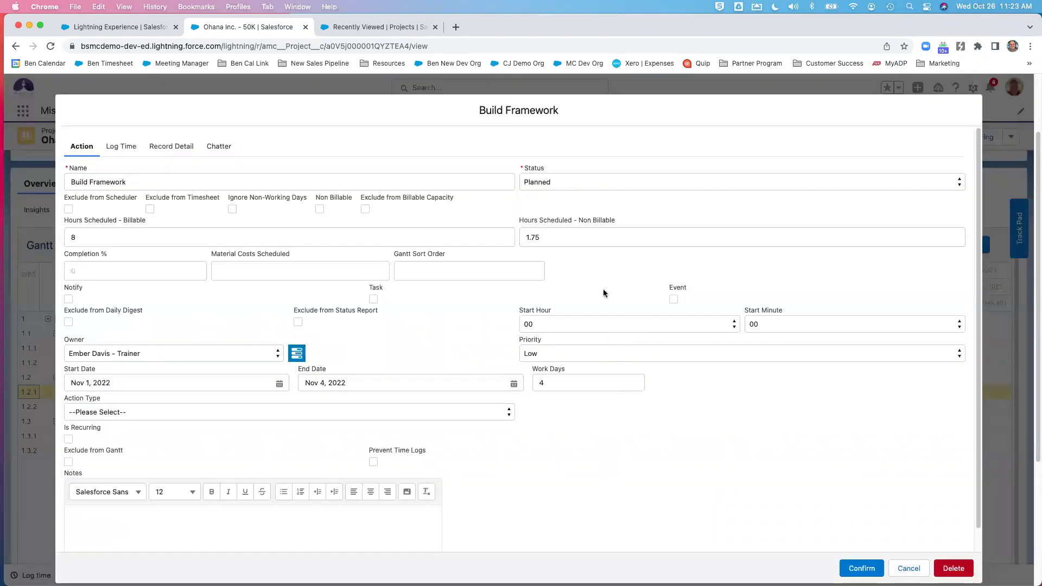
left_click(569, 182)
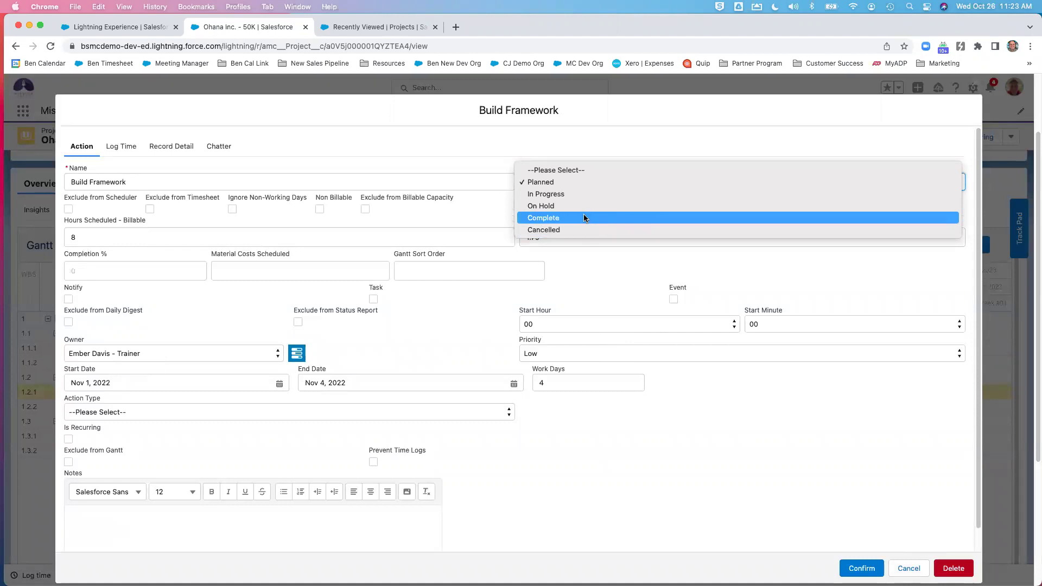
left_click(587, 217)
left_click(862, 568)
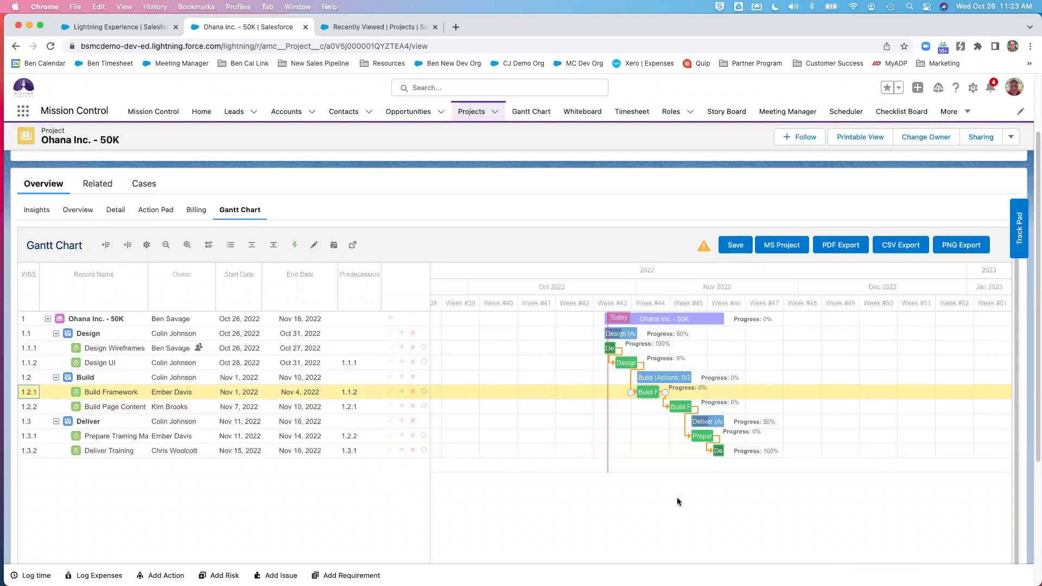
left_click(734, 245)
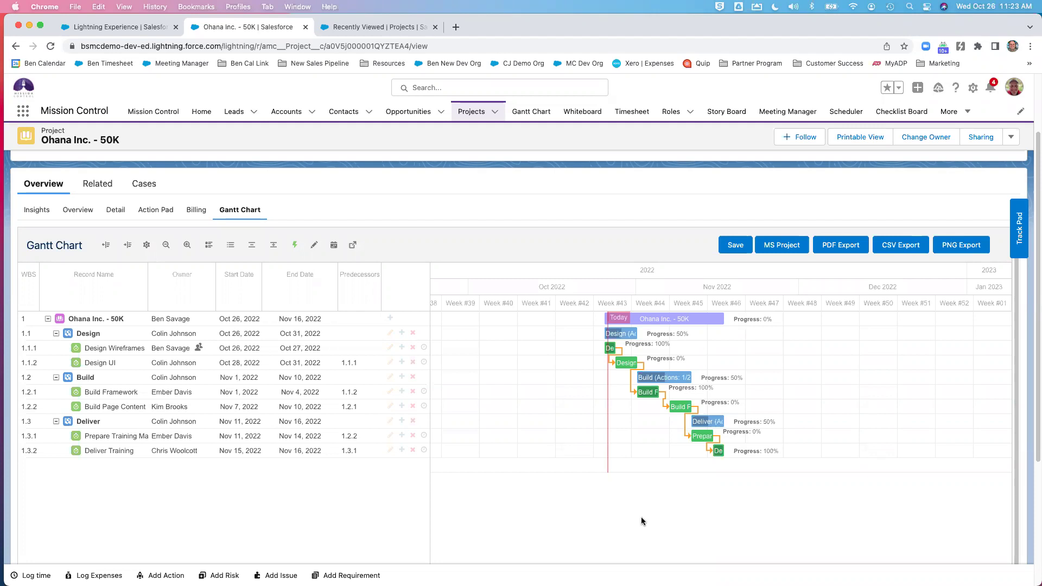
Reschedule the Design Wireframes bar to start on Nov 21, 2022 and extend its end to Dec 12, 2022.
mouse_move(612, 350)
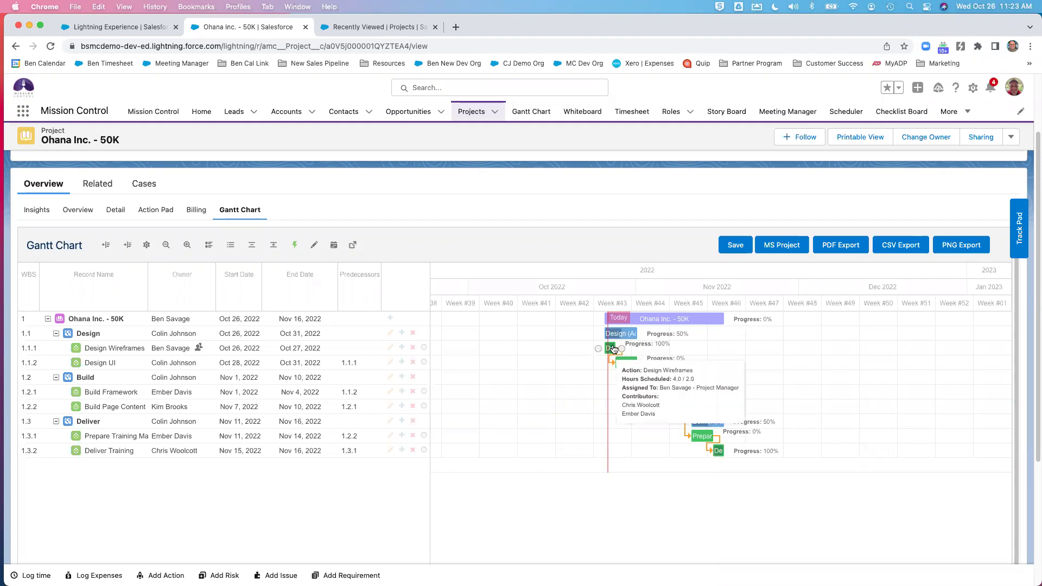
left_click_drag(612, 350, 752, 348)
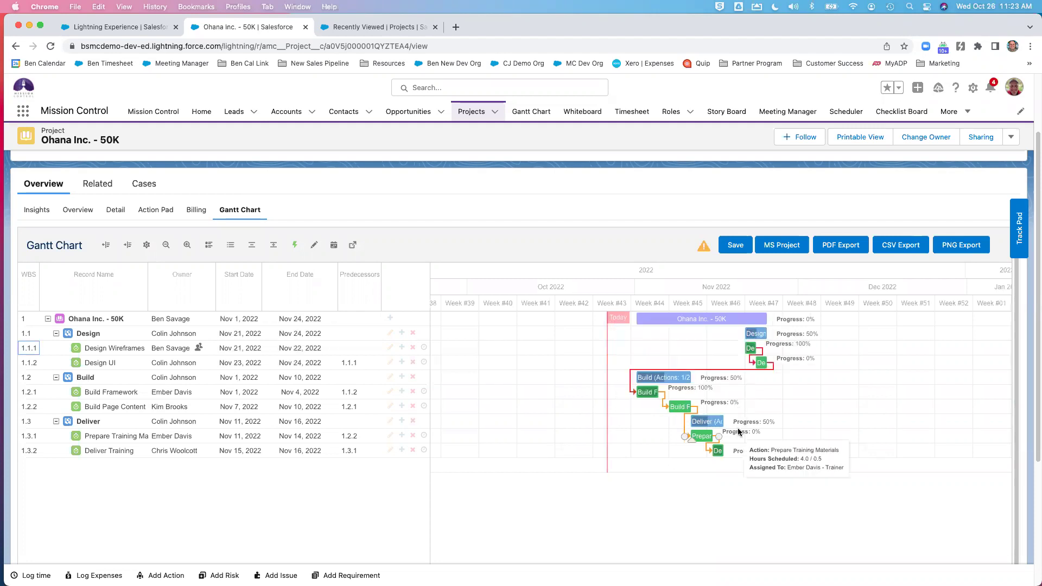
mouse_move(755, 348)
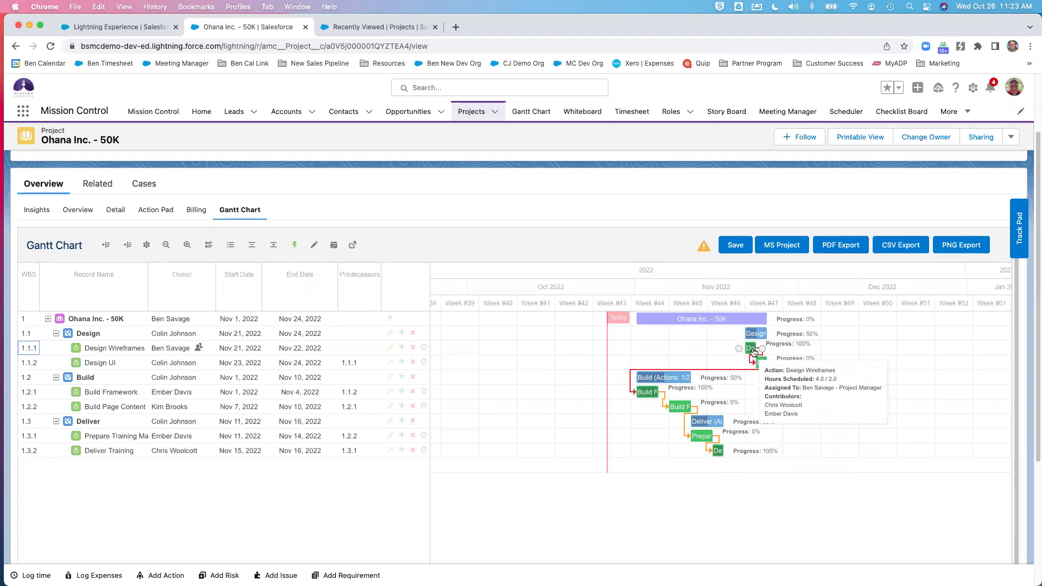
left_click_drag(755, 348, 851, 352)
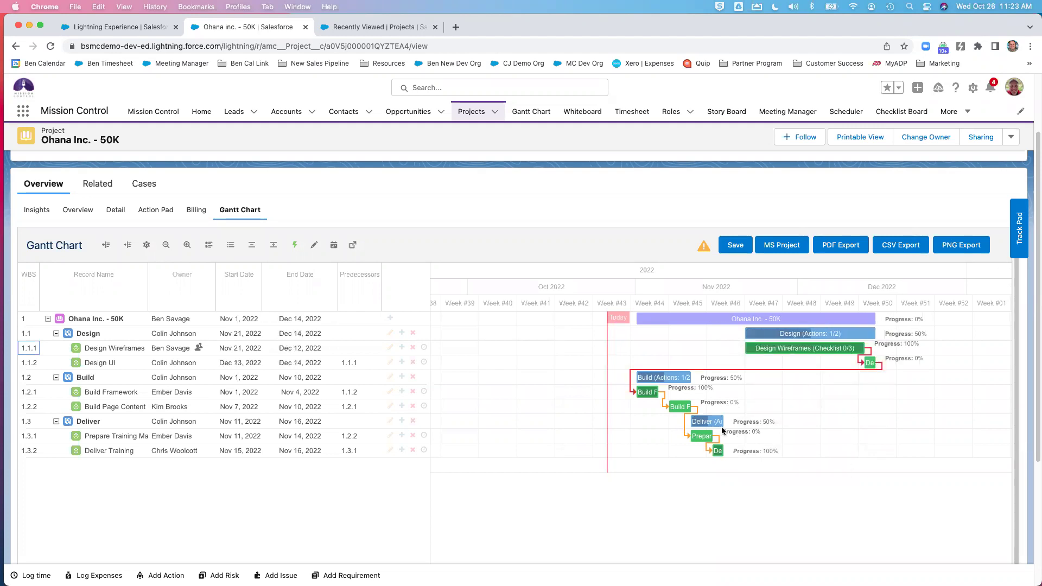
Move the Build Framework bar to start on Dec 5, 2022 and the Deliver Training bar to start on Dec 19, 2022.
left_click_drag(653, 398, 837, 398)
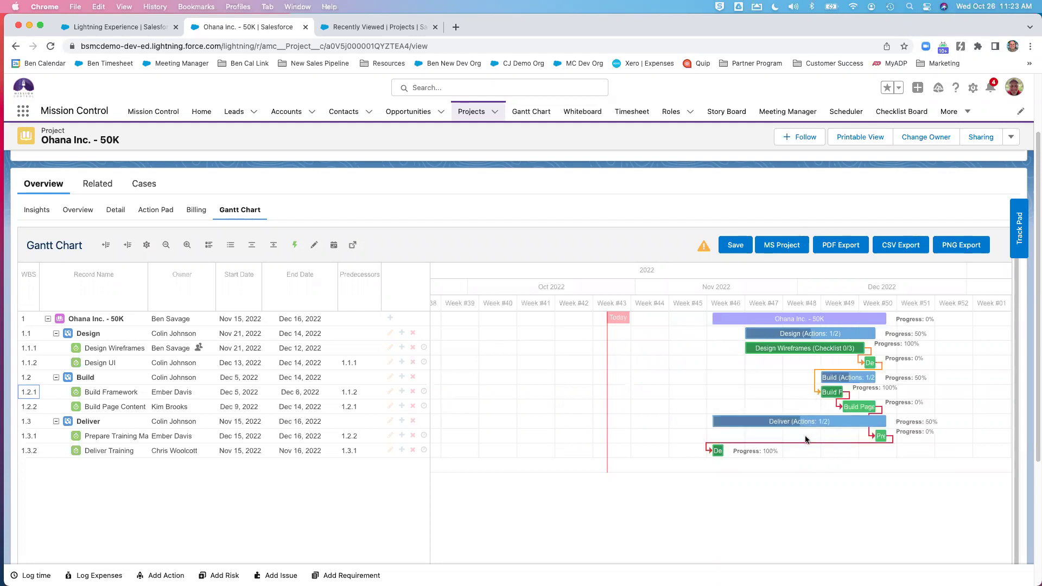
left_click_drag(719, 454, 903, 454)
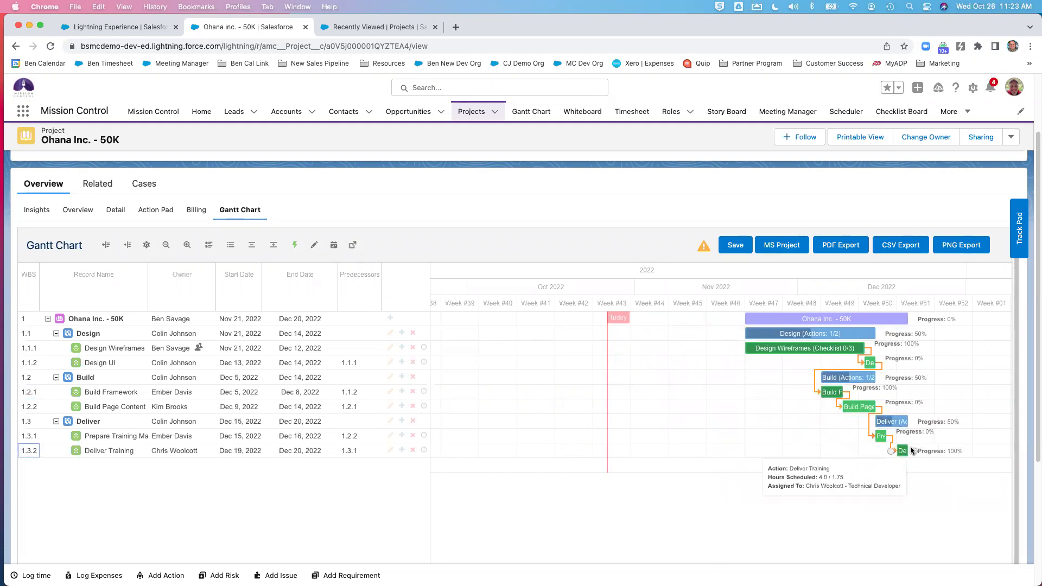
Show the original schedule bars for comparison with the moved dates, and hide them again.
left_click(208, 245)
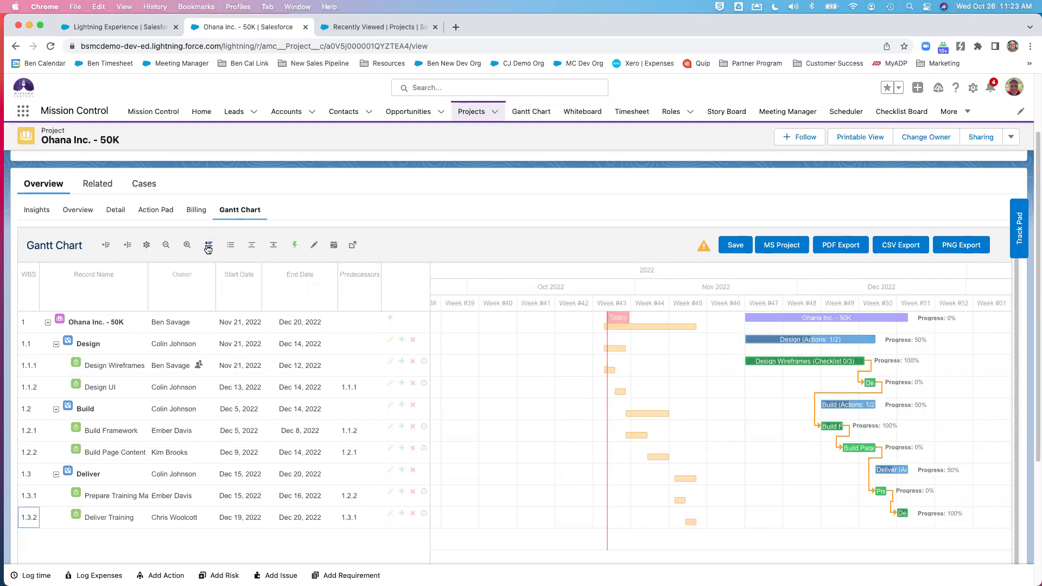
left_click(208, 245)
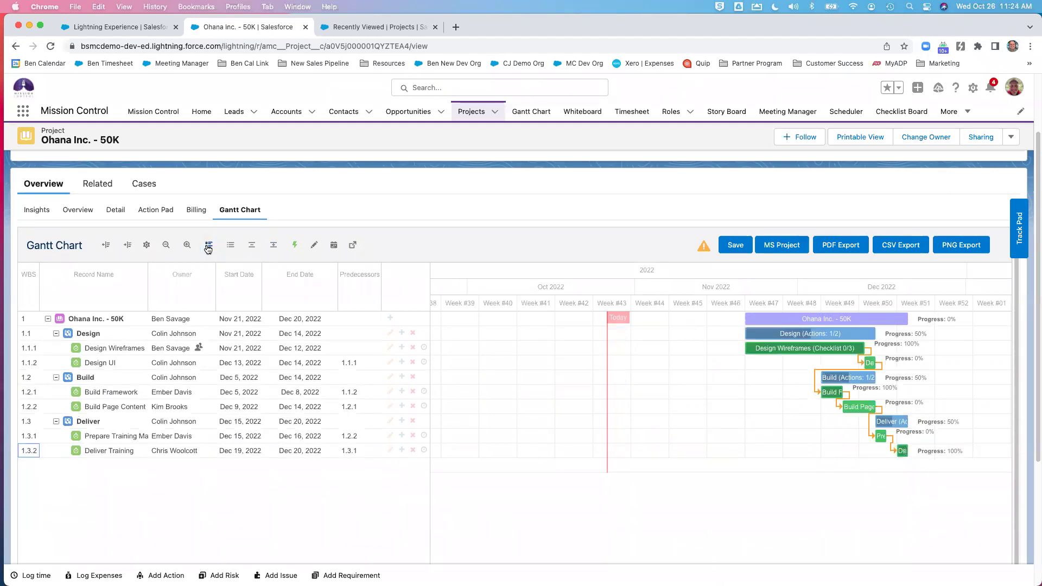
Set the Design Wireframes action's priority to High and confirm the change.
left_click(801, 352)
mouse_move(796, 352)
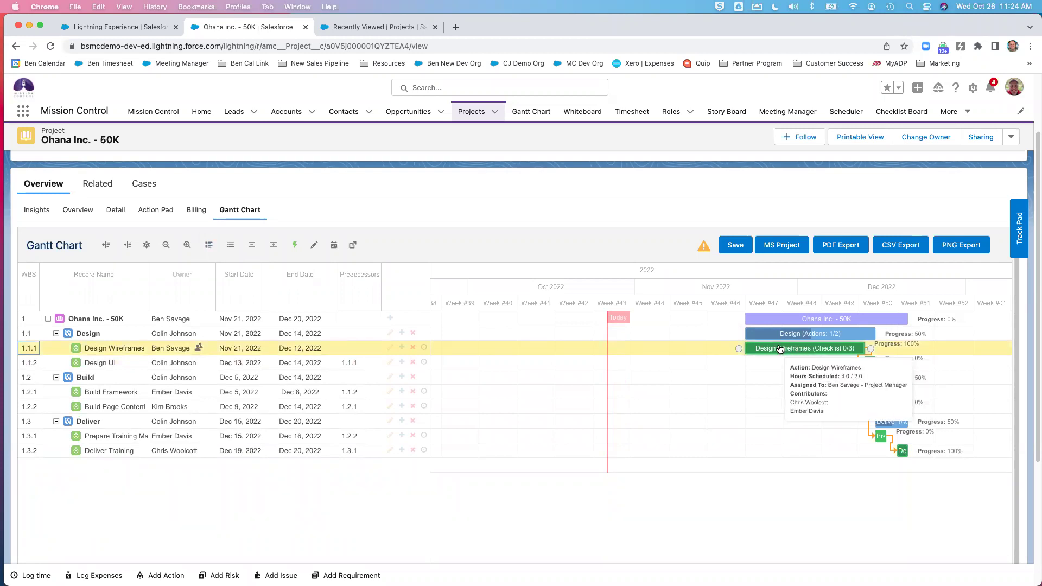
double_click(780, 349)
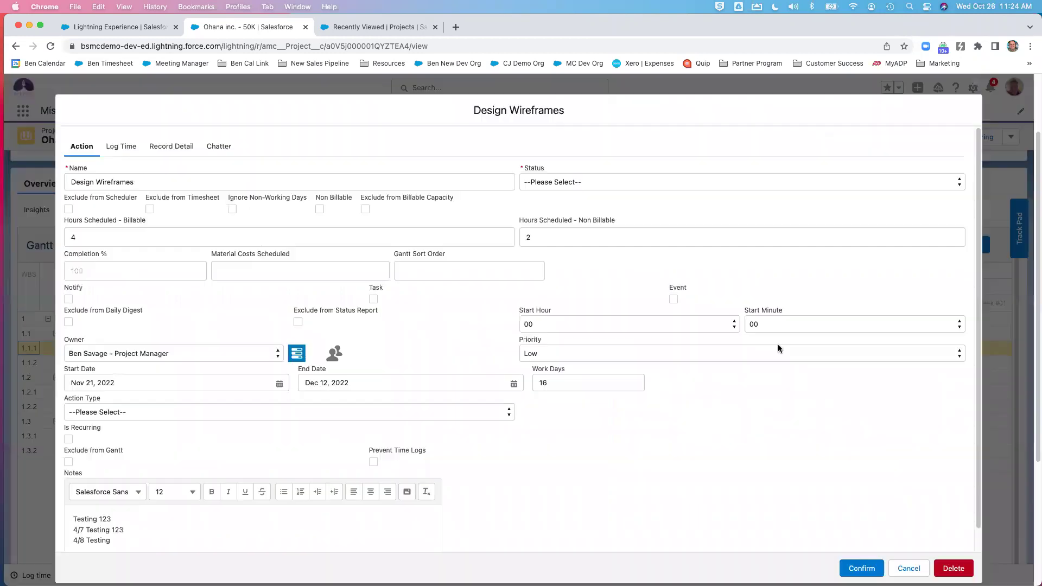
left_click(677, 353)
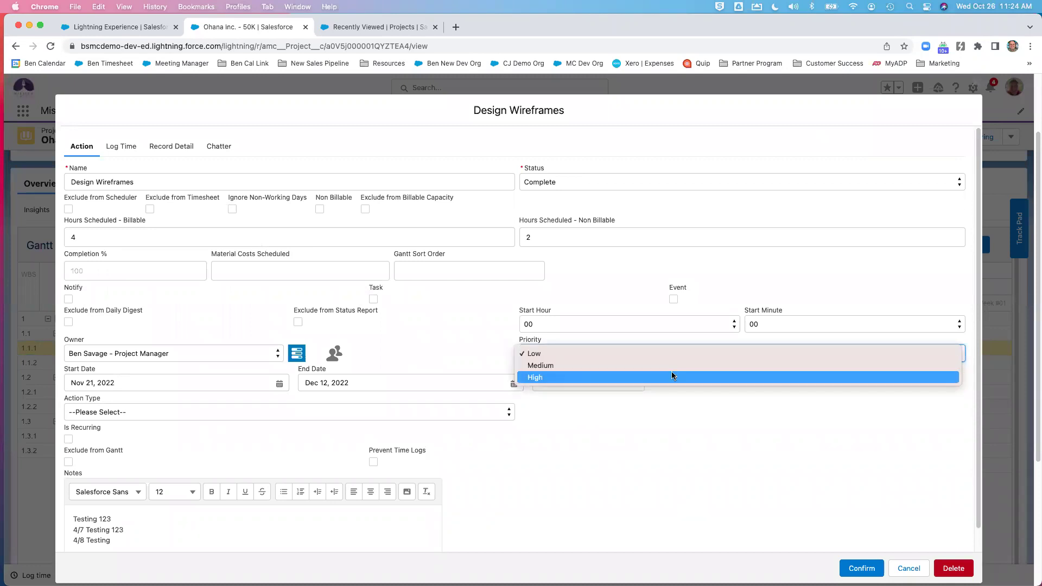
left_click(673, 377)
left_click(858, 567)
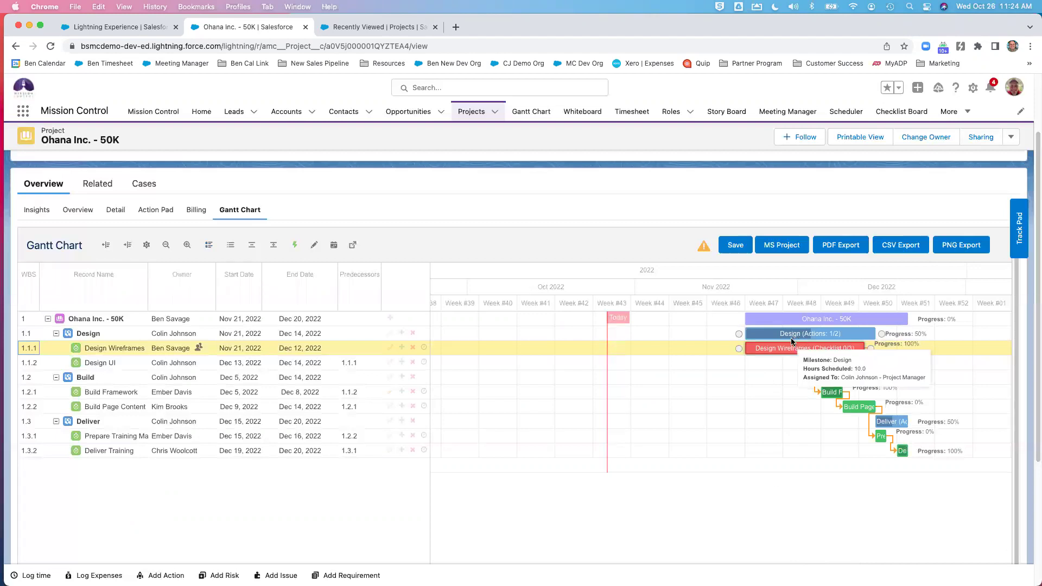
Rename the Design Wireframes action as Design Wireframes 123 in the grid and widen the Record Name column to fit.
mouse_move(774, 351)
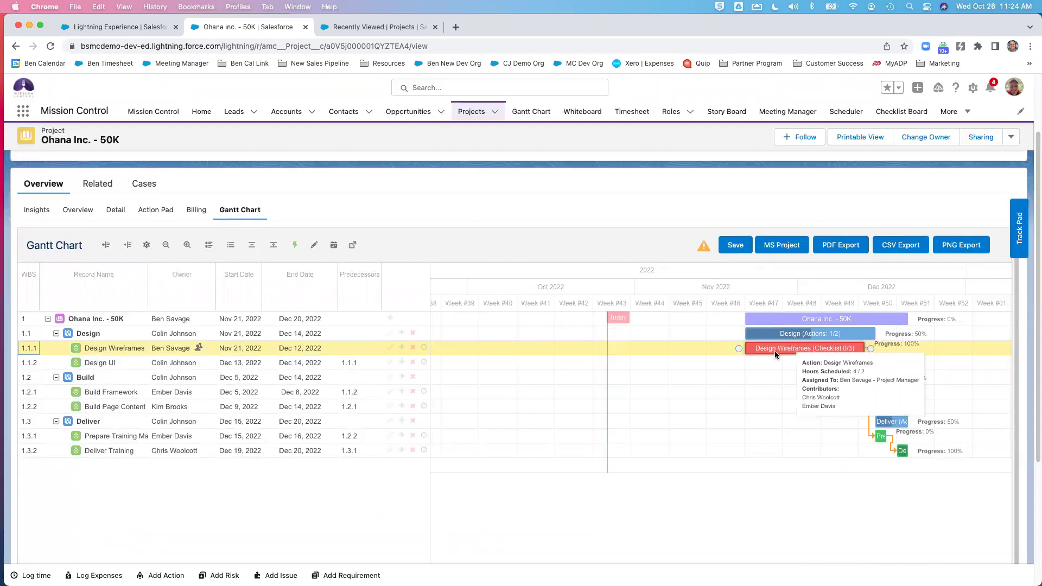
double_click(145, 352)
left_click(115, 354)
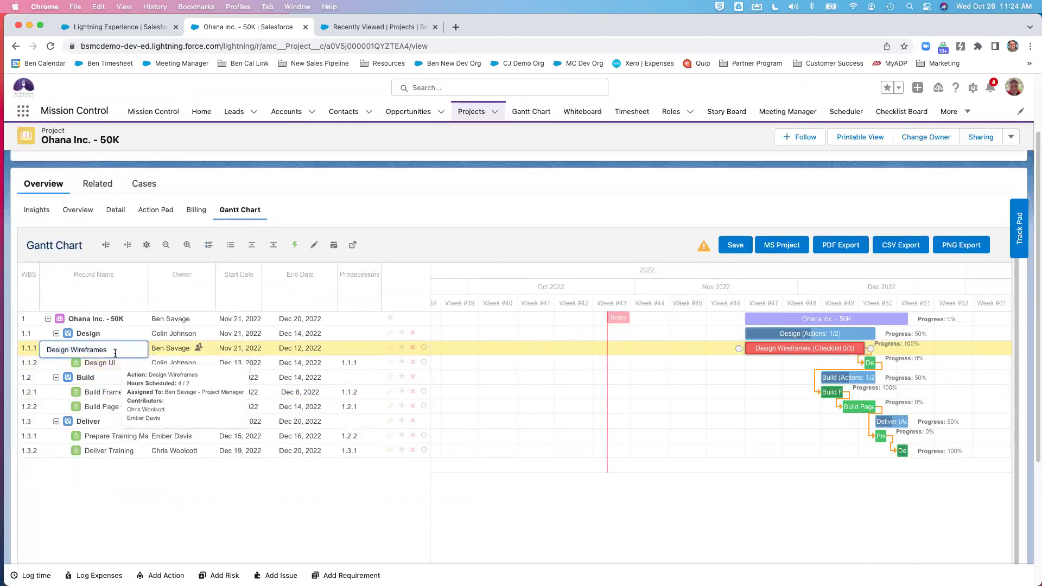
type("123")
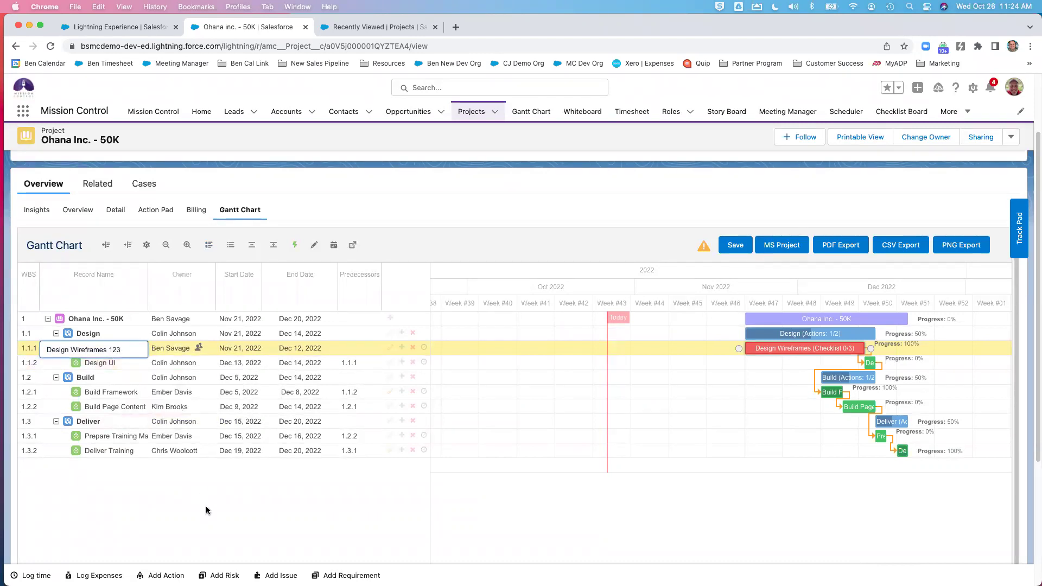
left_click(206, 506)
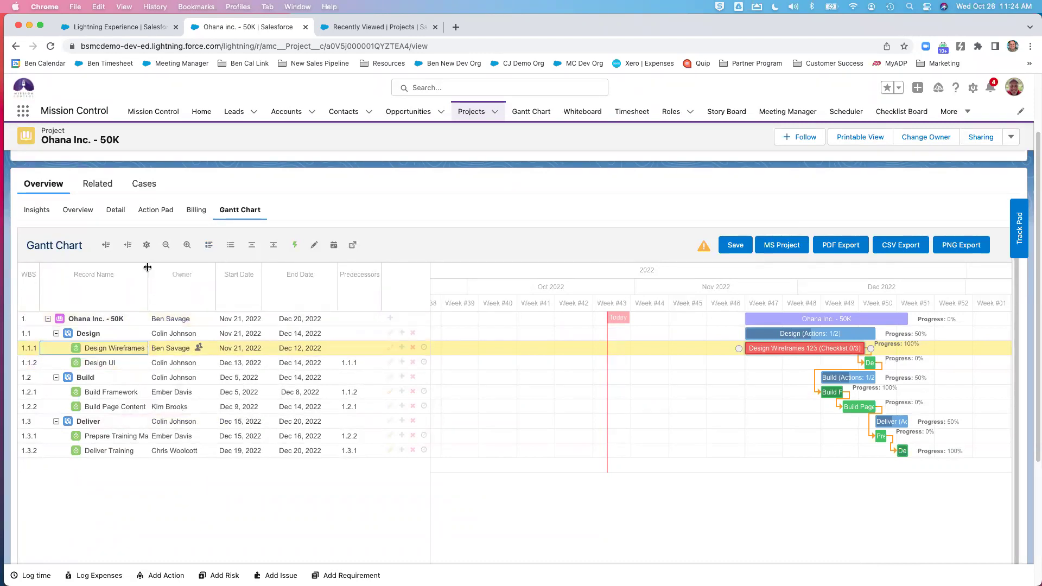
left_click_drag(147, 270, 189, 273)
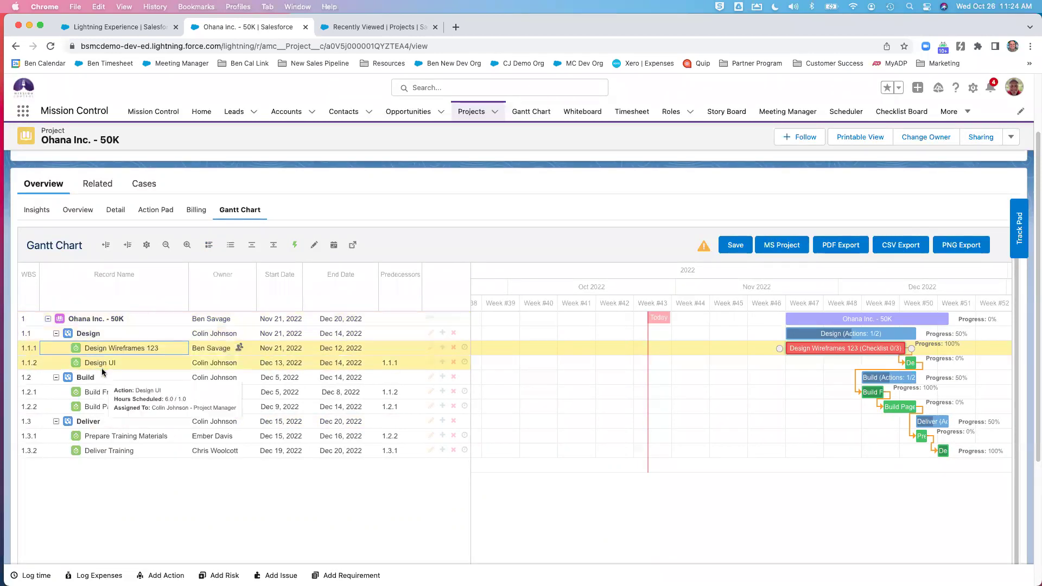
Add an action named New Action Test to the Design milestone, assign the Trainer as owner, and save the Gantt Chart.
mouse_move(100, 340)
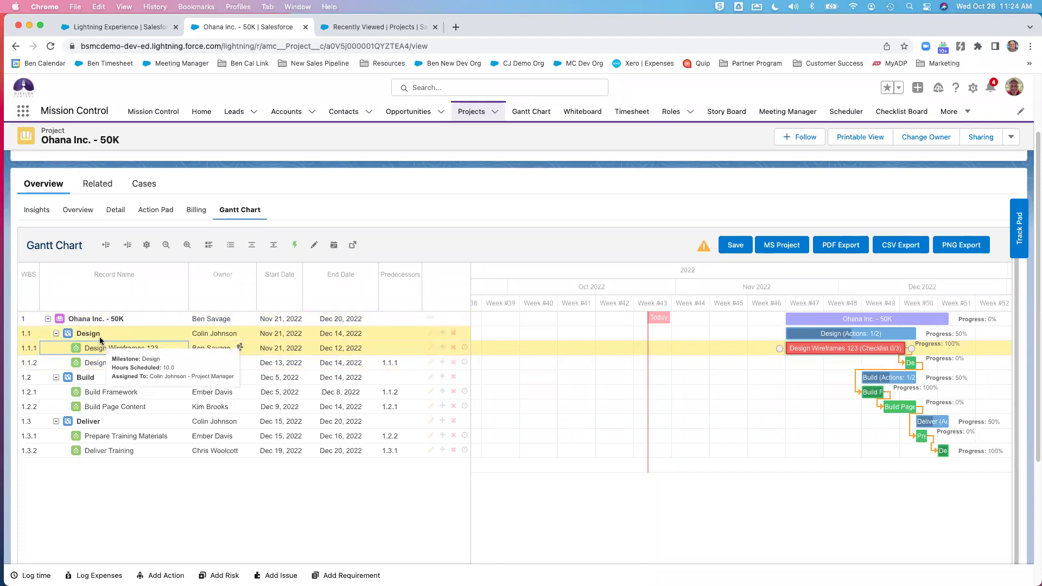
left_click(440, 333)
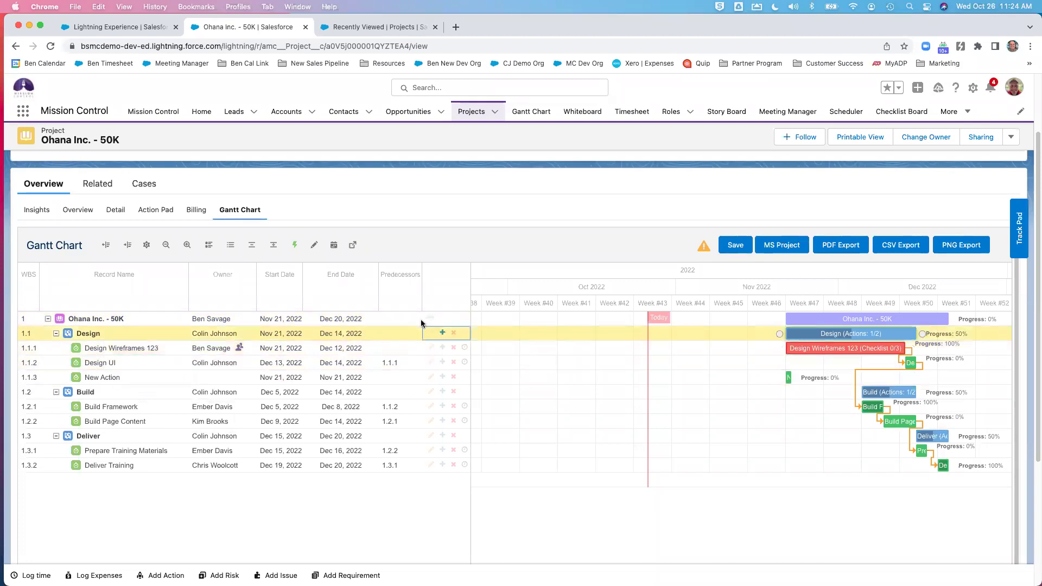
type("Test")
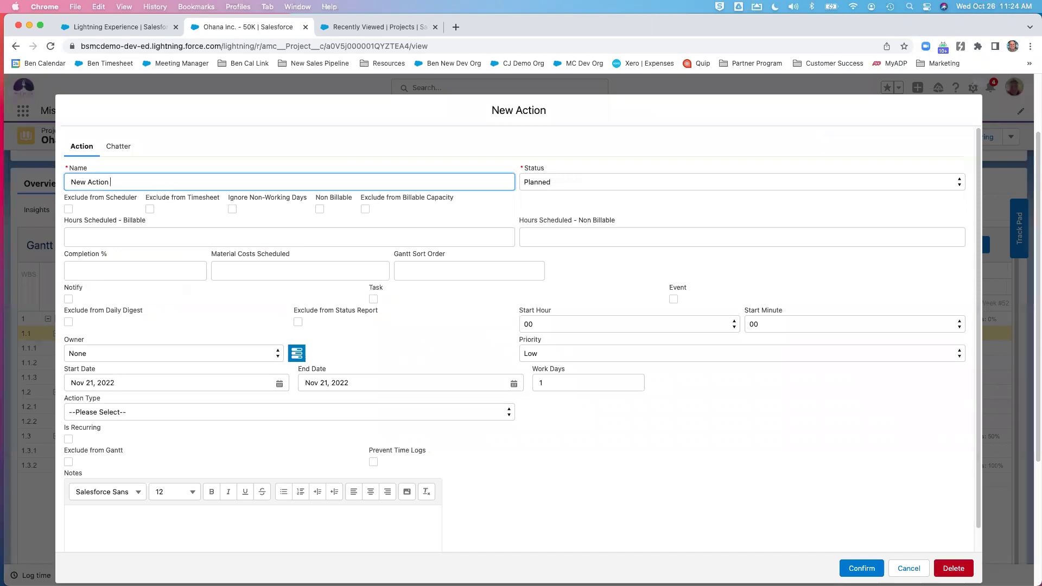
left_click(194, 354)
key("Return")
left_click(869, 570)
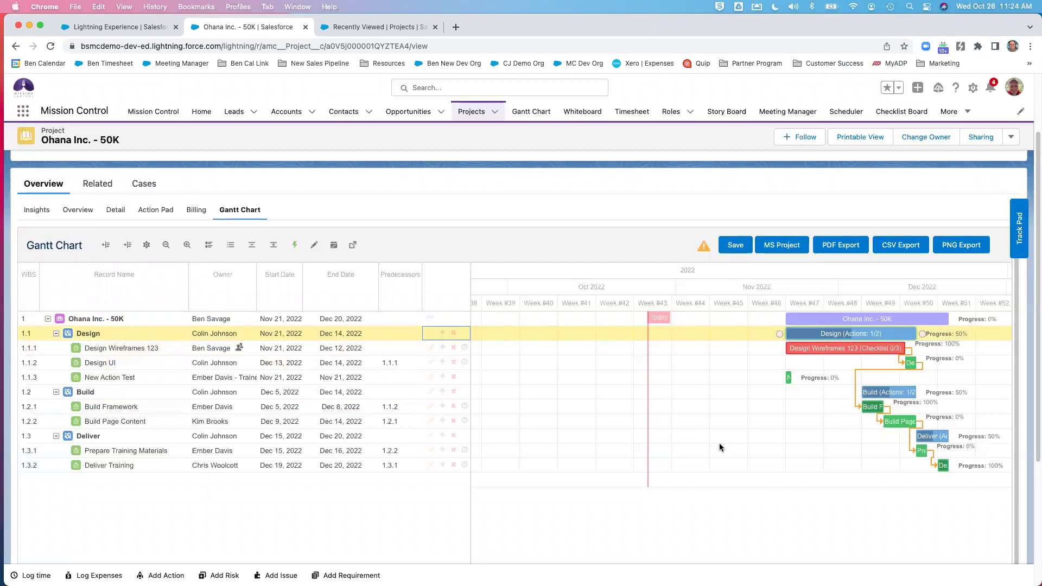
left_click(739, 245)
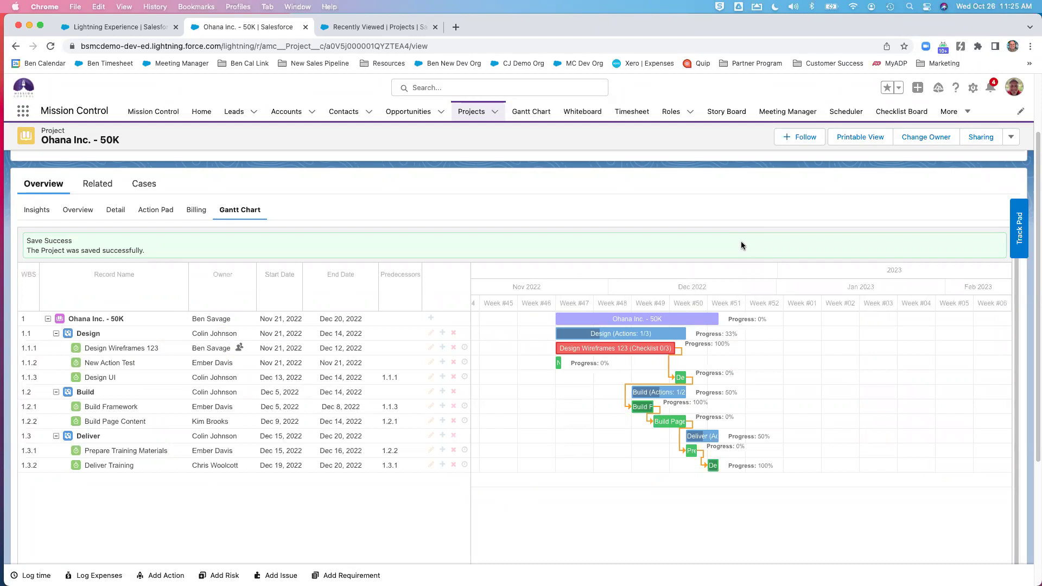
Open the Whiteboard and move the Test 123 and Principal Technology Website Design Wireframes cards from Planned to Complete.
left_click(576, 114)
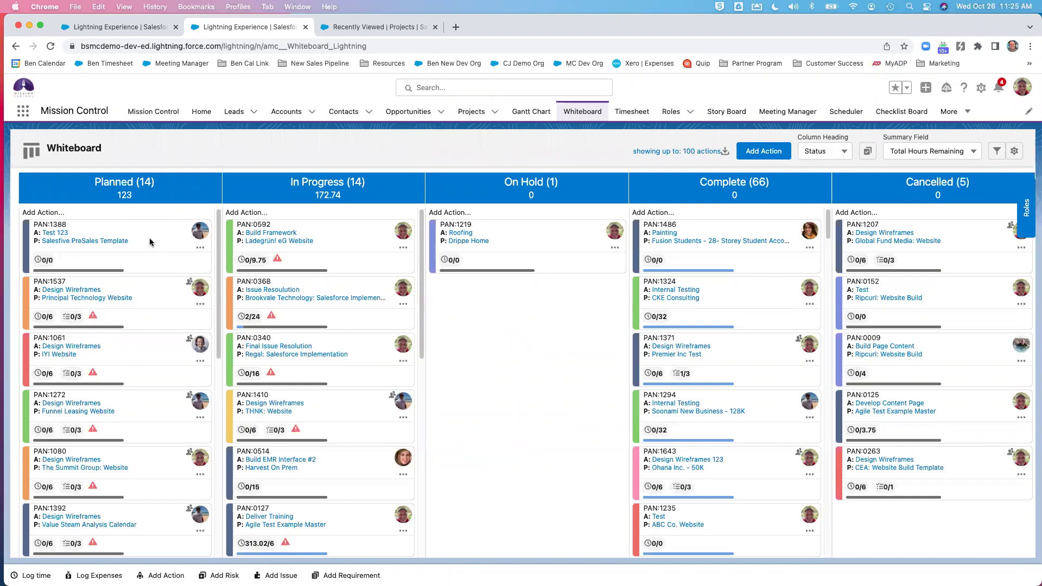
left_click_drag(146, 231, 710, 243)
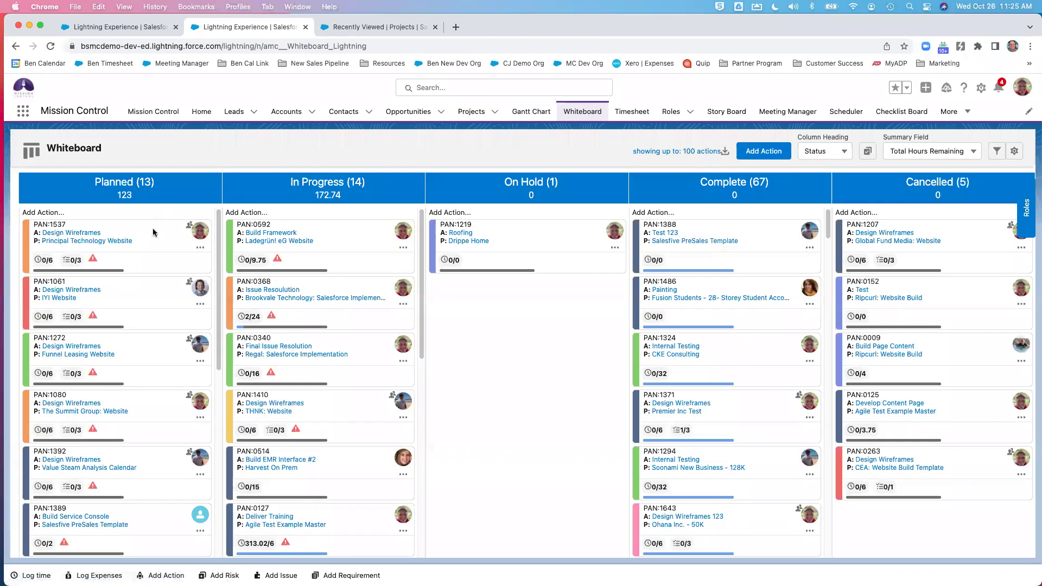
left_click_drag(146, 232, 720, 242)
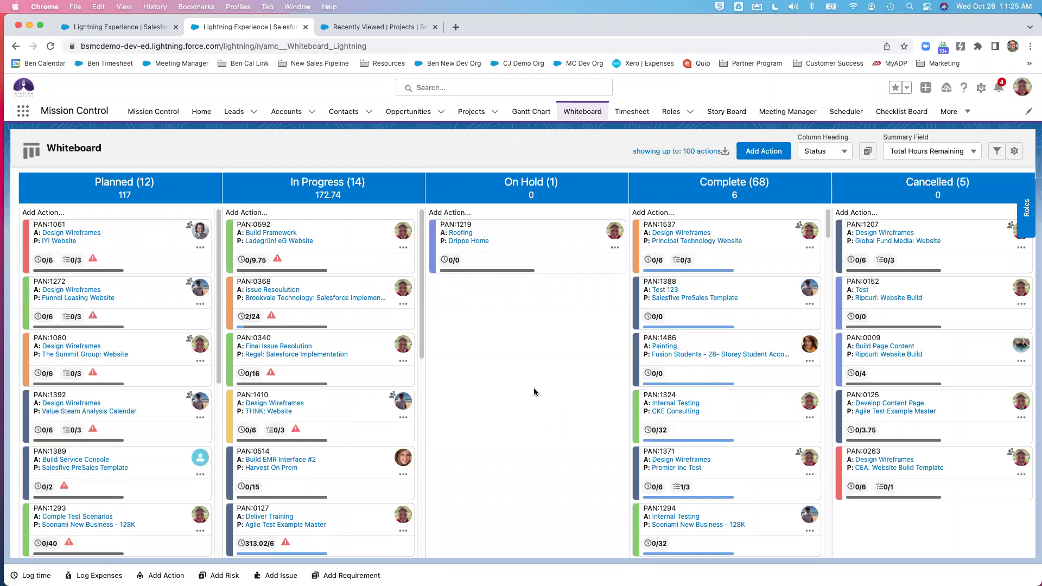
Set the Whiteboard filters' Action Owners and Contributors to the project manager, leaving the preset filter as New Filter.
left_click(997, 153)
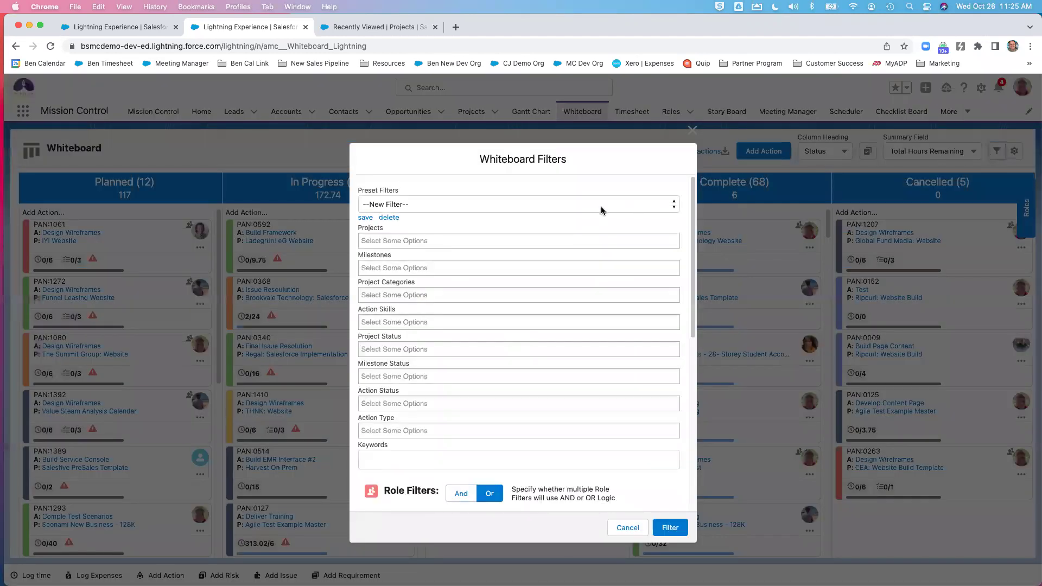
left_click(601, 206)
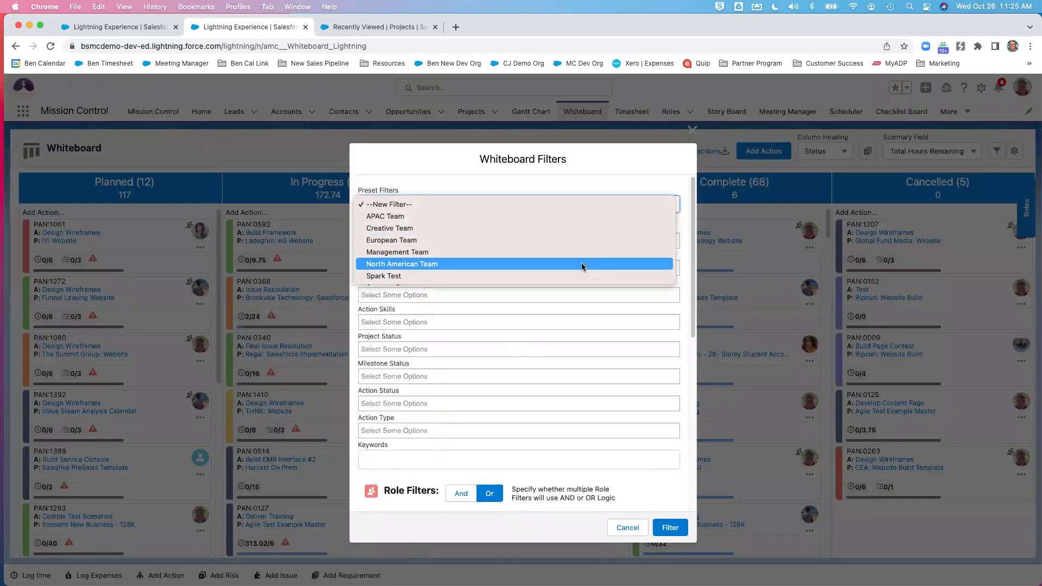
left_click(463, 187)
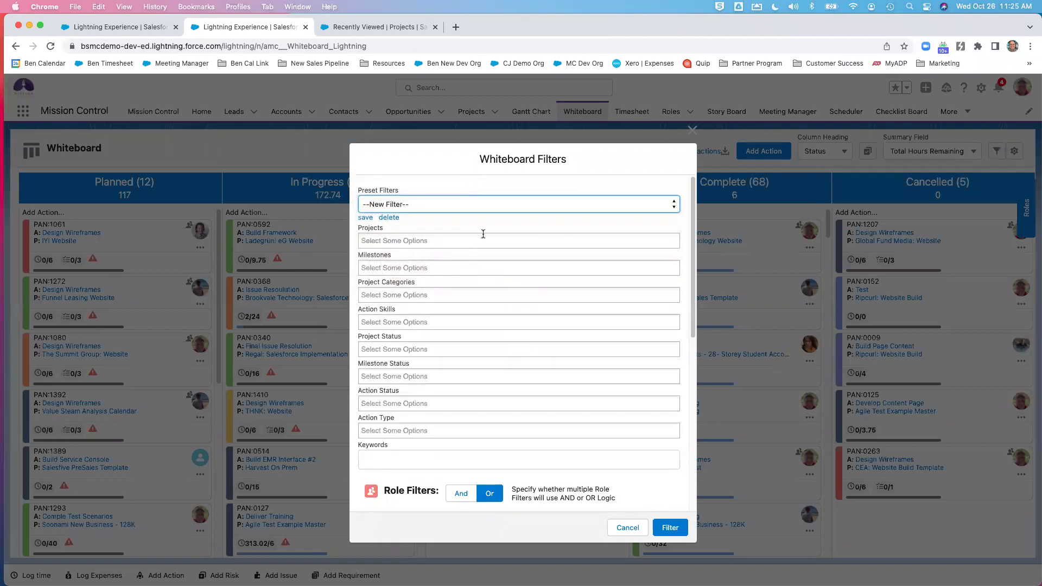
scroll(473, 397, "down", 10)
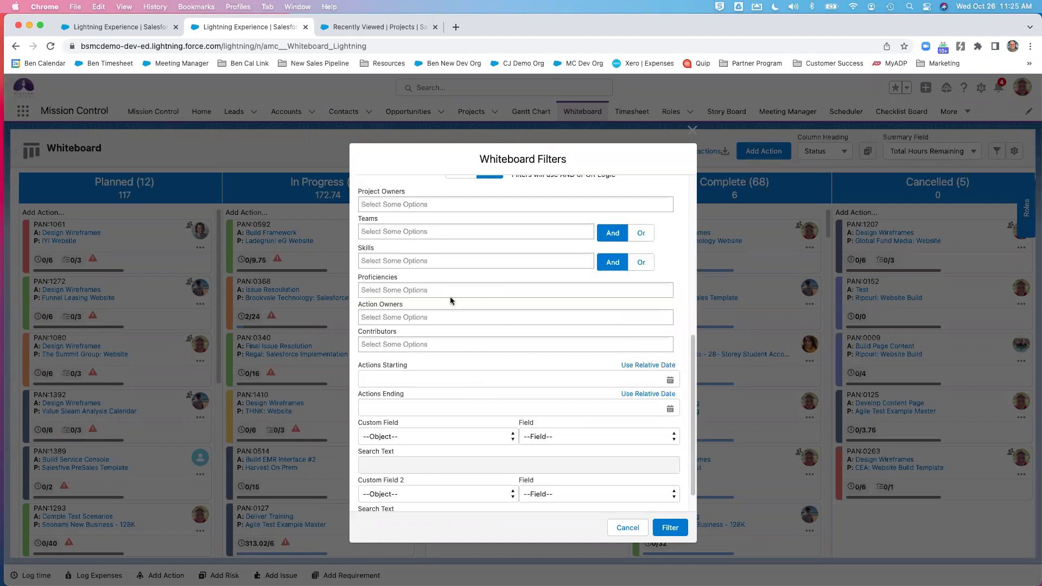
left_click(450, 316)
left_click(445, 333)
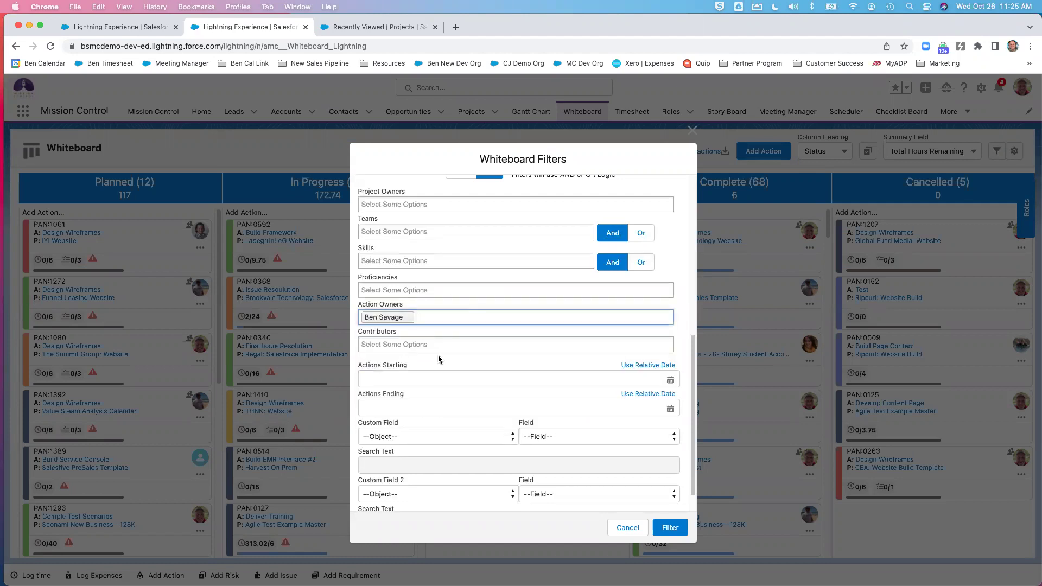
left_click(442, 346)
left_click(438, 359)
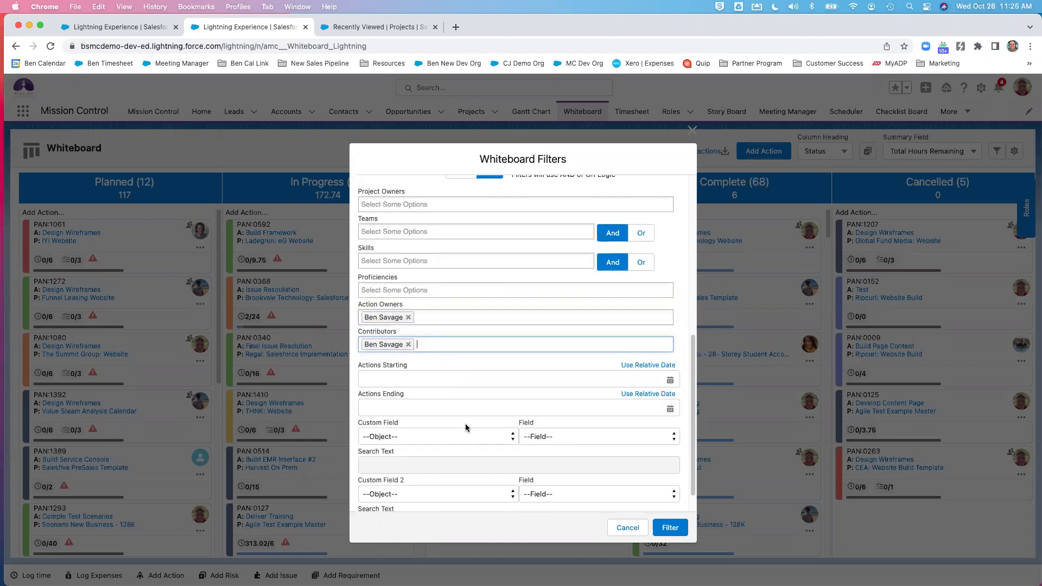
Set Actions Starting to Oct 26, 2022 and Actions Ending to Nov 30, 2022, and apply the Whiteboard filter.
left_click(434, 376)
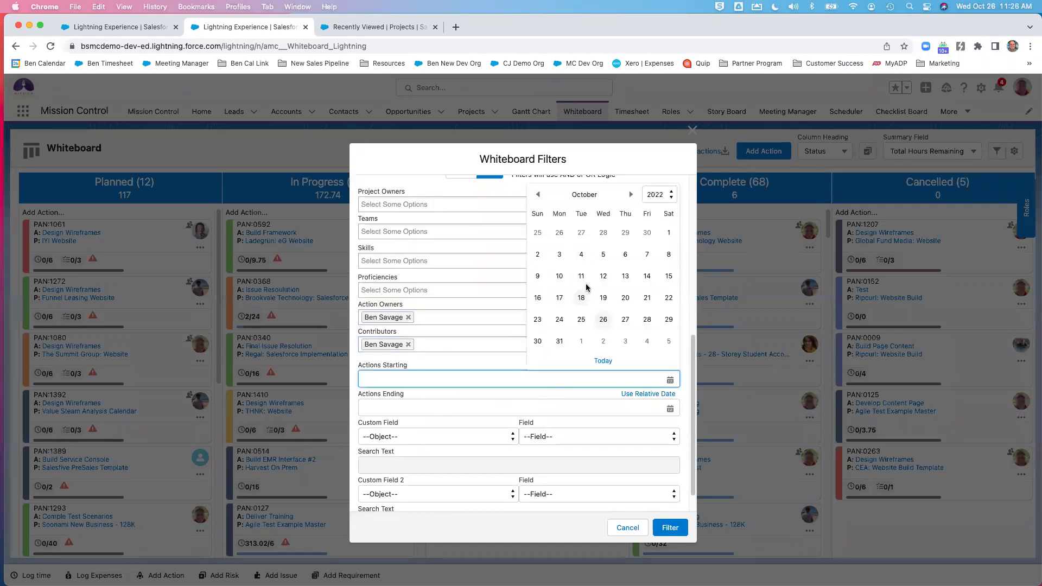
left_click(604, 320)
left_click(465, 406)
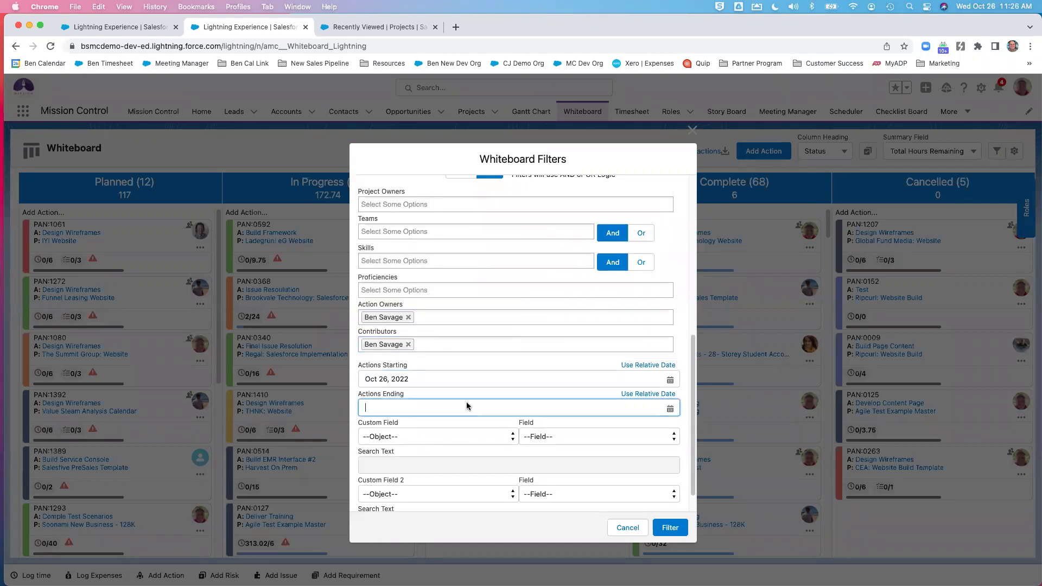
left_click(632, 224)
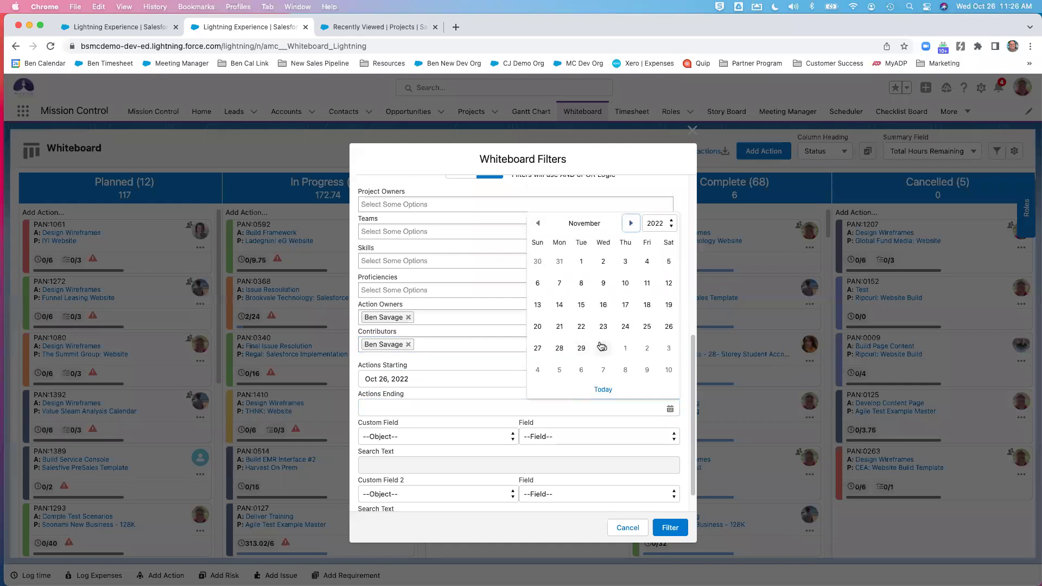
left_click(604, 348)
left_click(670, 528)
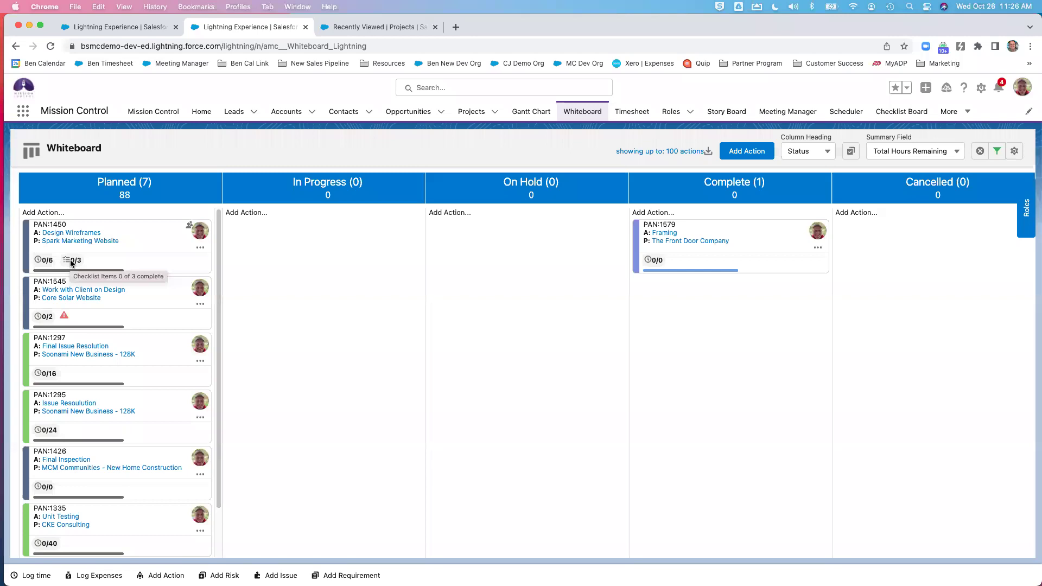
Show the quick options of the Spark Marketing Website's Design Wireframes card, and hide them again.
mouse_move(190, 227)
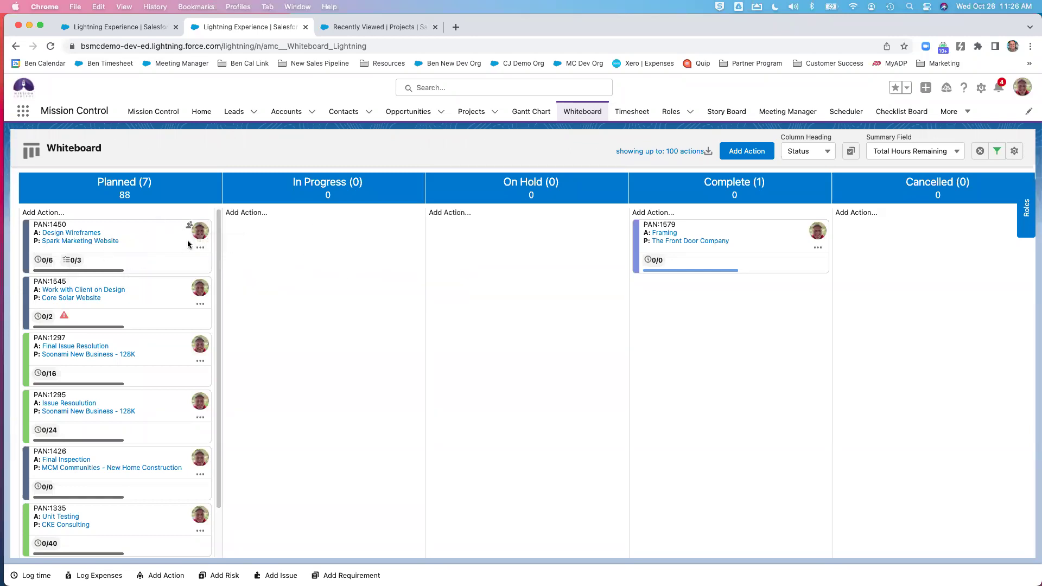
left_click(201, 250)
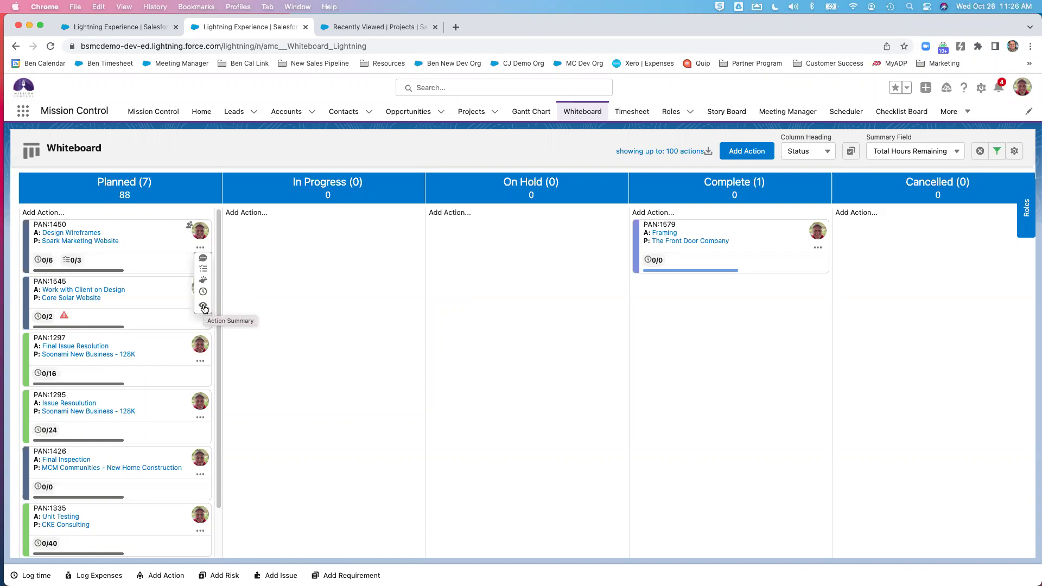
left_click(201, 249)
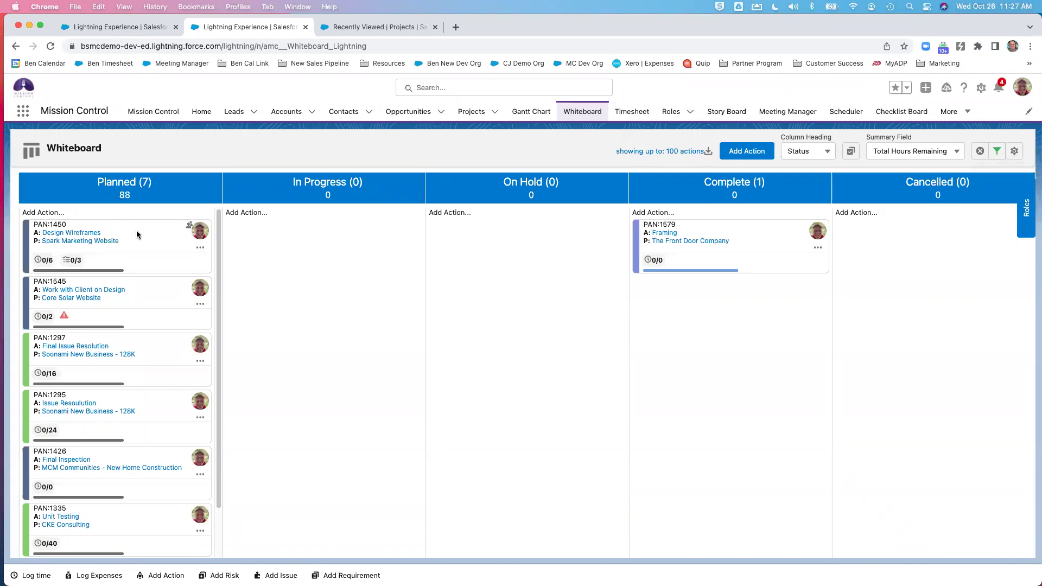
Move the Spark Marketing Website's Design Wireframes card to Complete and log 2.5 completed hours on it.
left_click_drag(136, 230, 731, 226)
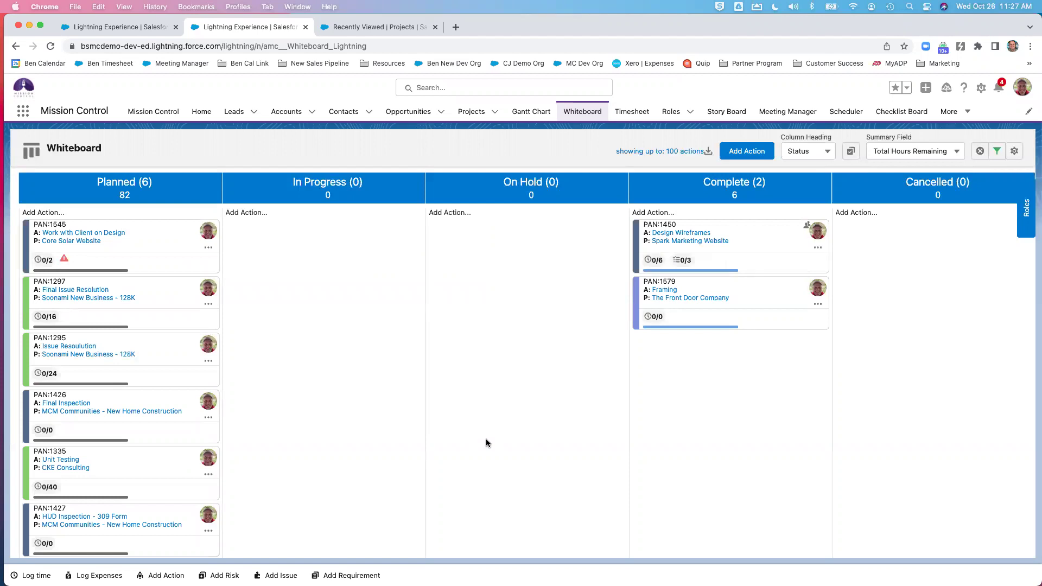
left_click(818, 248)
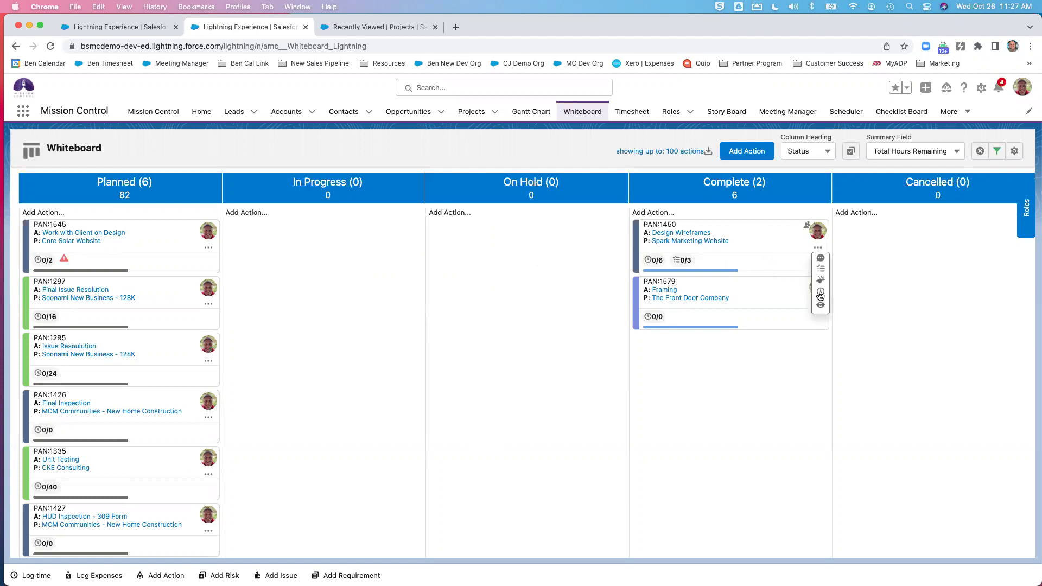
left_click(820, 292)
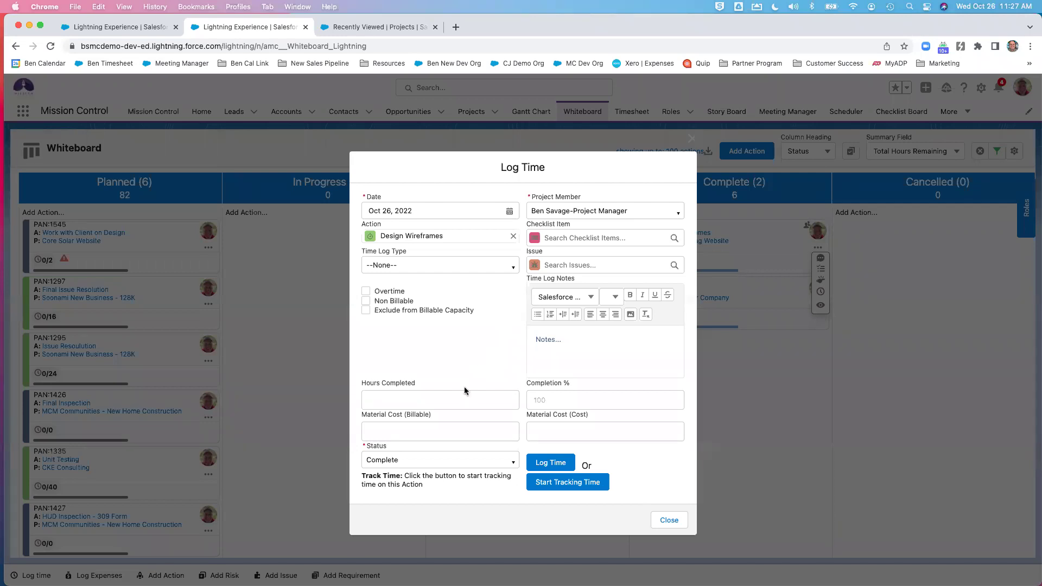
left_click(424, 397)
type("2.5")
left_click(547, 462)
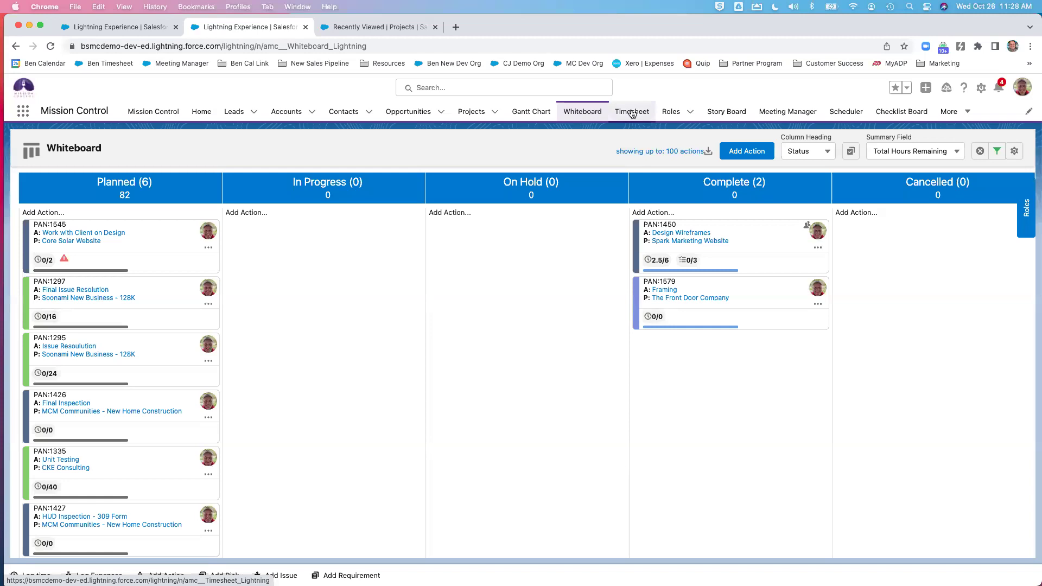
Open the Timesheet and enter 2 billable hours for CKE Consulting's Final Issue Resolution on 10/25/2022.
left_click(633, 113)
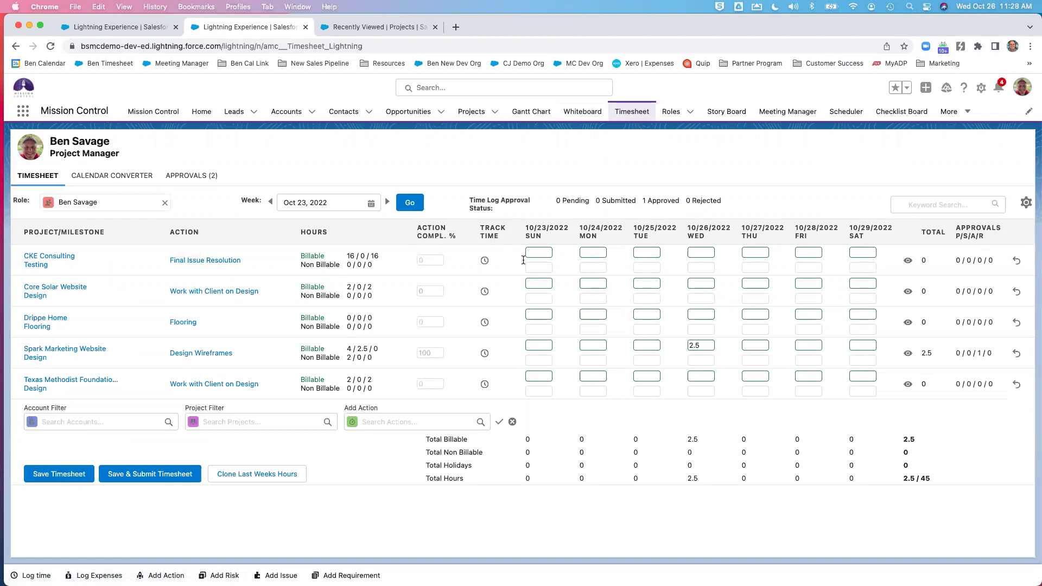
left_click(649, 250)
type("2")
key("Tab")
Add the note "Updated the client" and the type Project Hours to the 10/25/2022 Final Issue Resolution time log, and save it.
double_click(647, 256)
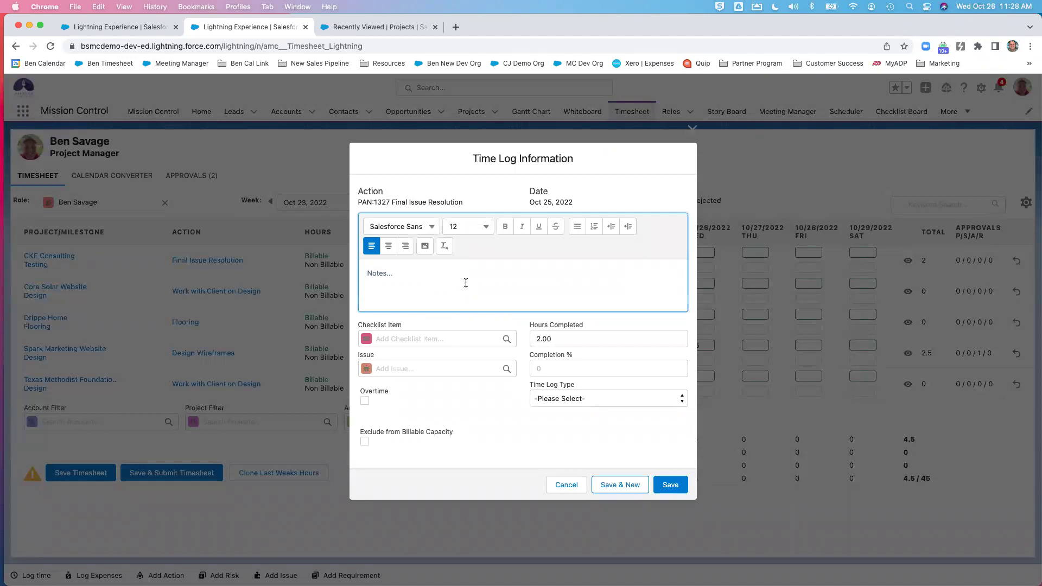
type("Updated the client")
left_click(482, 424)
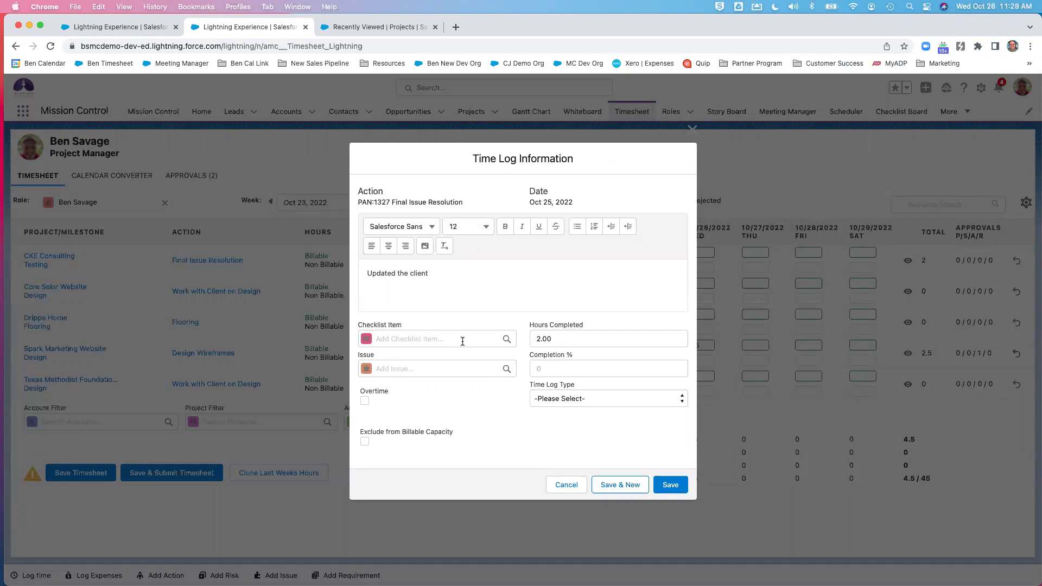
left_click(566, 400)
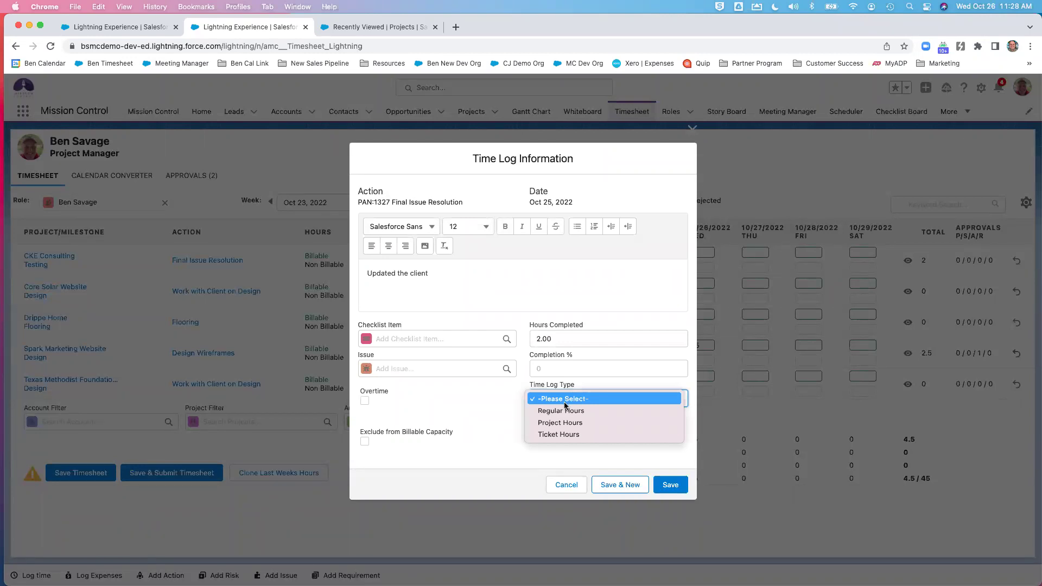
left_click(562, 428)
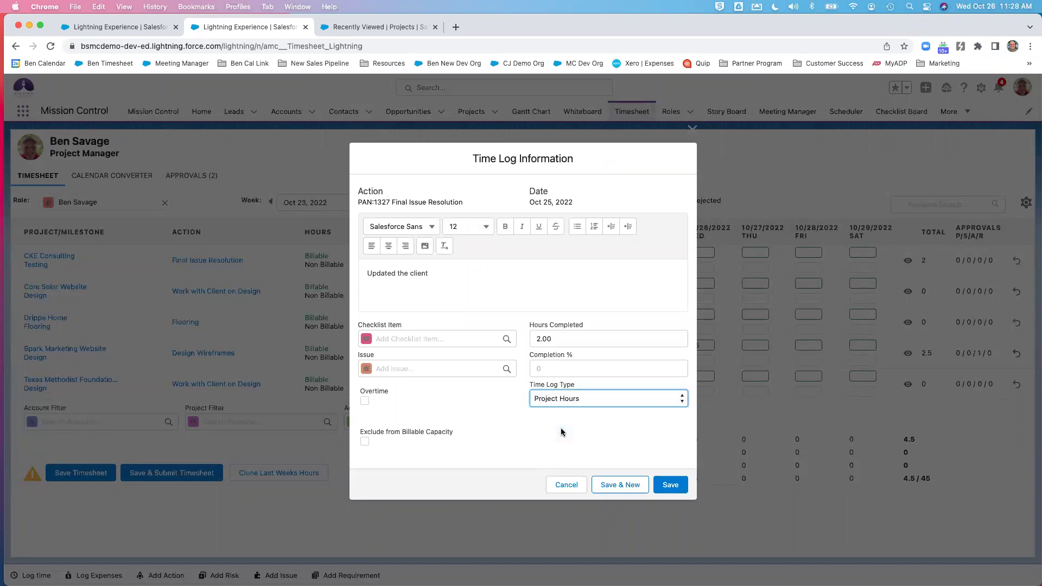
left_click(672, 487)
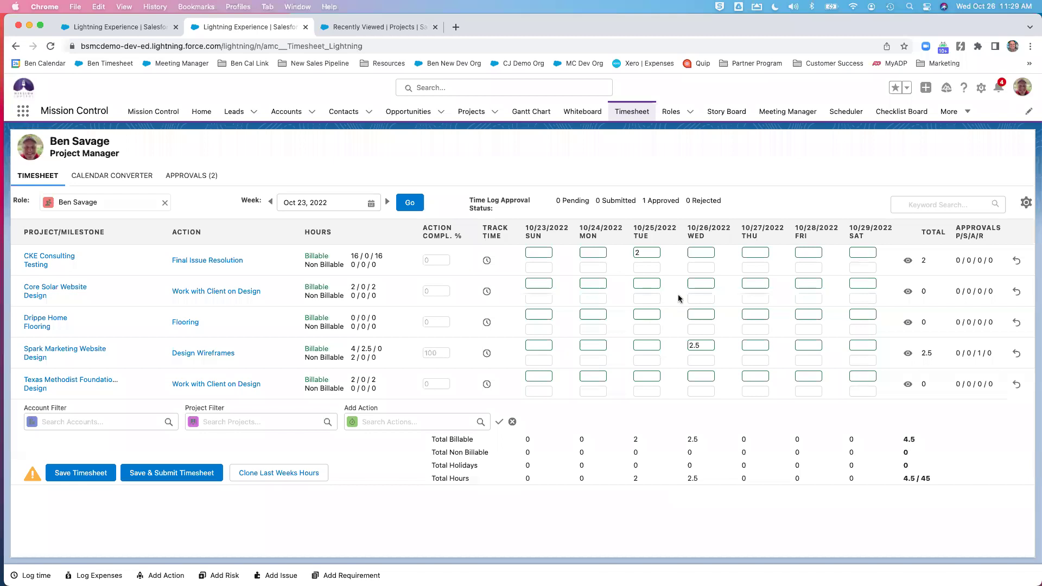
Enter 1 billable and 0.5 non-billable hours for CKE Consulting's Final Issue Resolution on 10/26/2022.
left_click(702, 267)
type("0.5")
left_click(707, 253)
type("1")
mouse_move(201, 583)
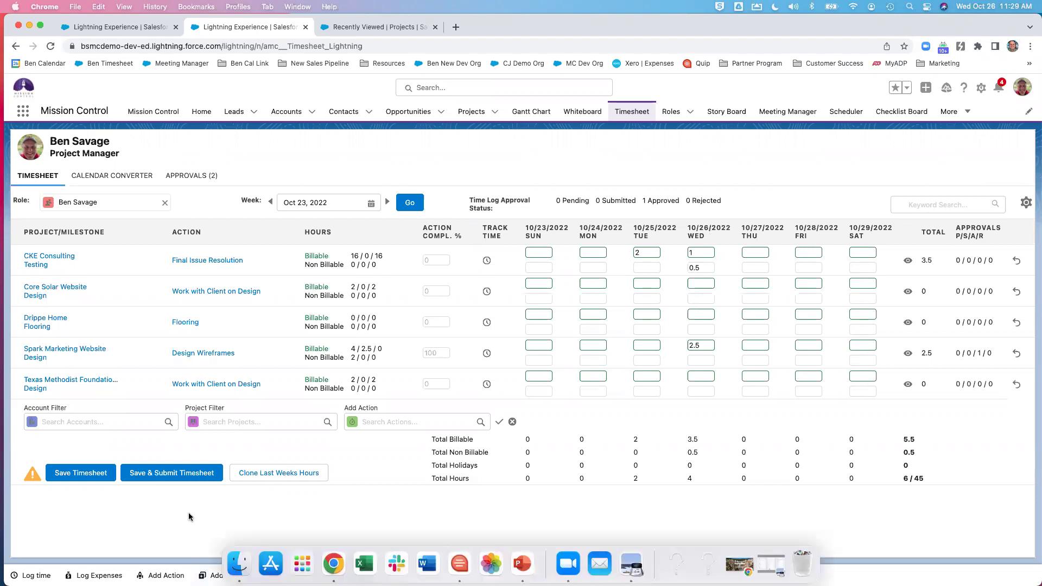
left_click(98, 476)
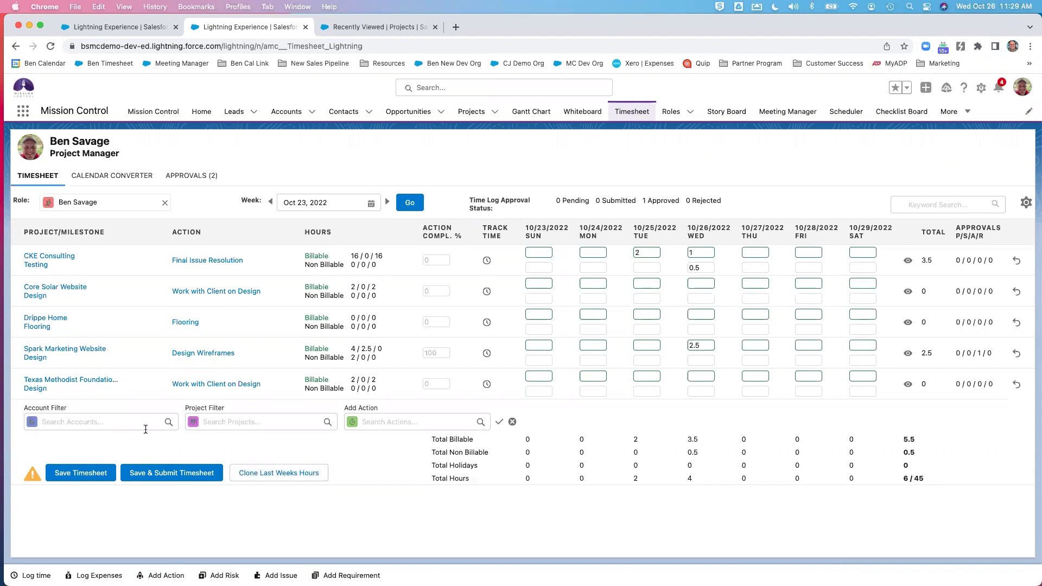
Add the Design Wireframes action from the ABC Company: Website project to the timesheet.
left_click(238, 420)
left_click(239, 464)
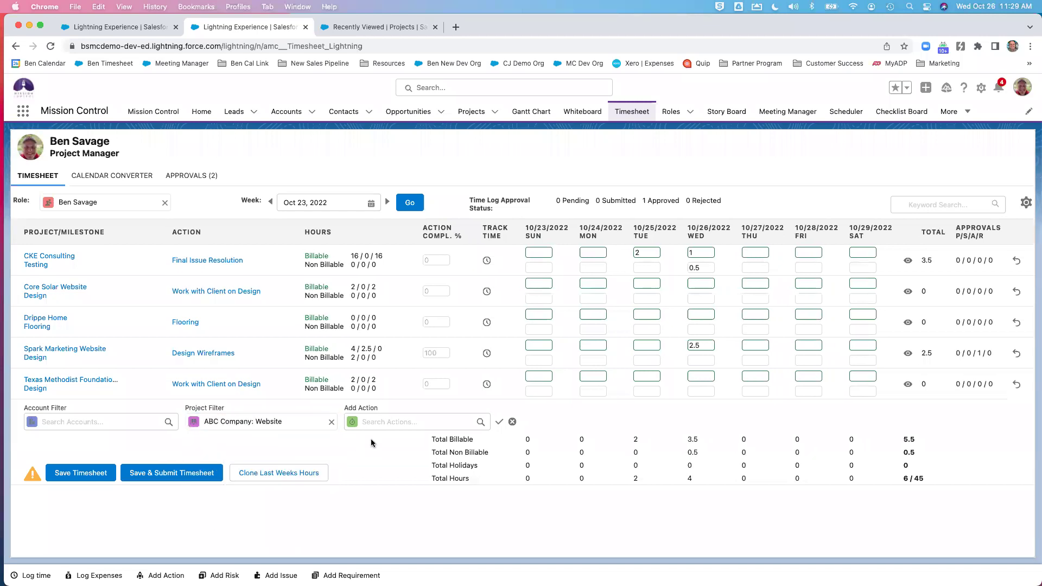
left_click(396, 422)
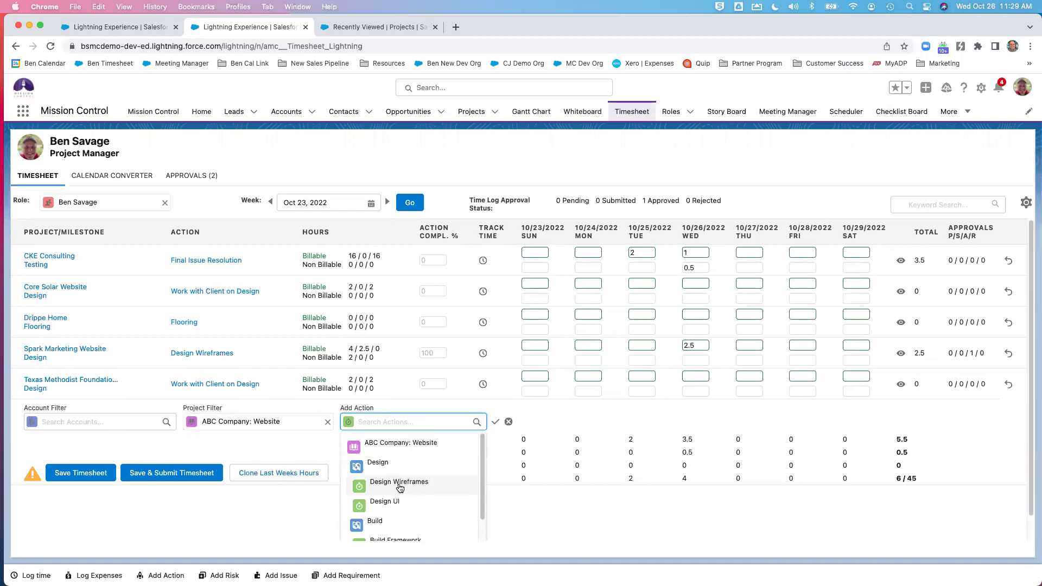
left_click(400, 485)
left_click(495, 422)
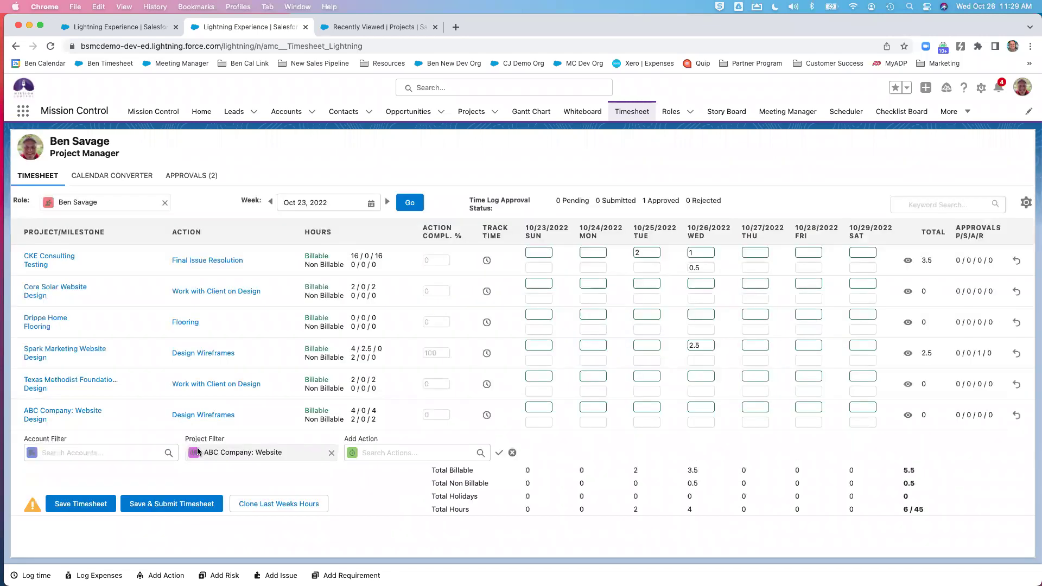
Enter 3 billable hours for ABC Company: Website's Design Wireframes on 10/26/2022.
left_click(644, 408)
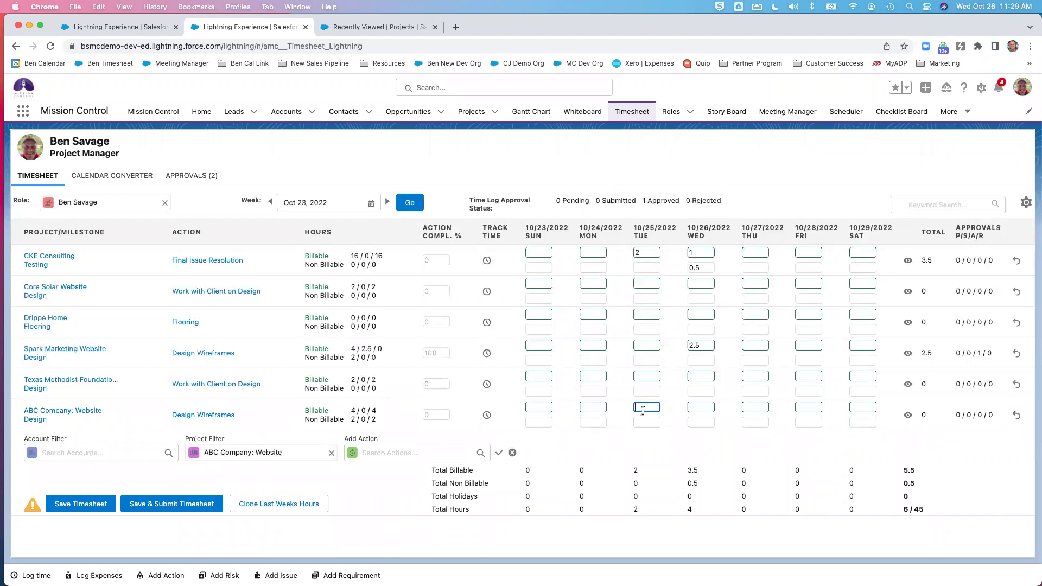
left_click(695, 408)
type("3")
left_click(683, 453)
Show the Log time form over the timesheet and minimize it again without entering anything.
mouse_move(33, 585)
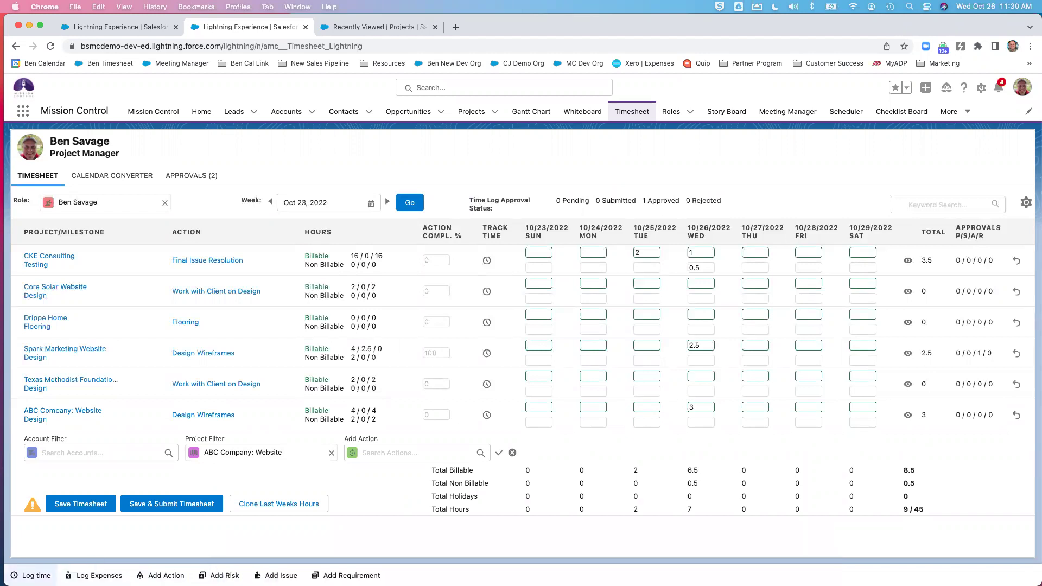
left_click(33, 576)
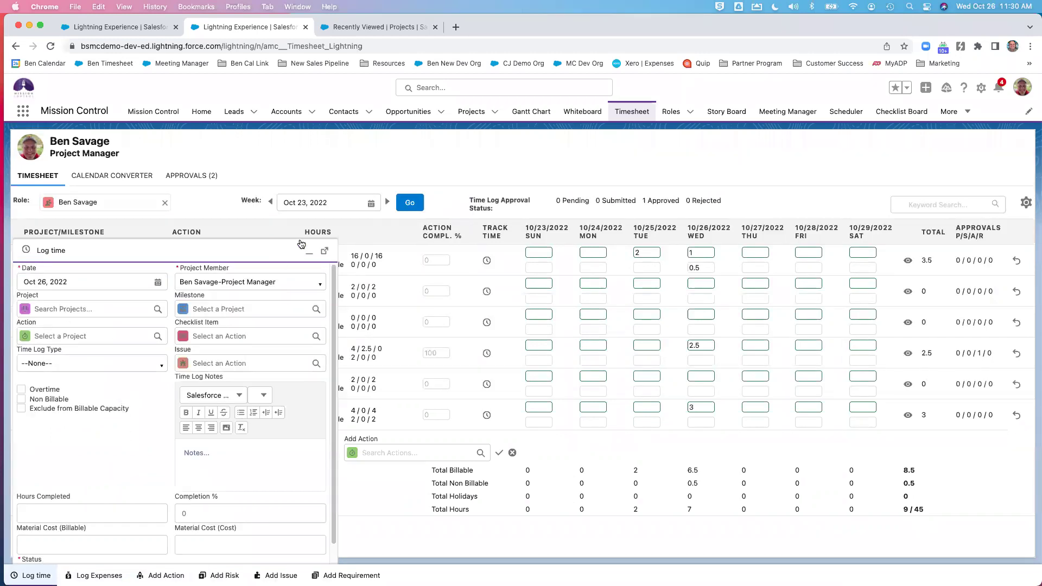
left_click(313, 254)
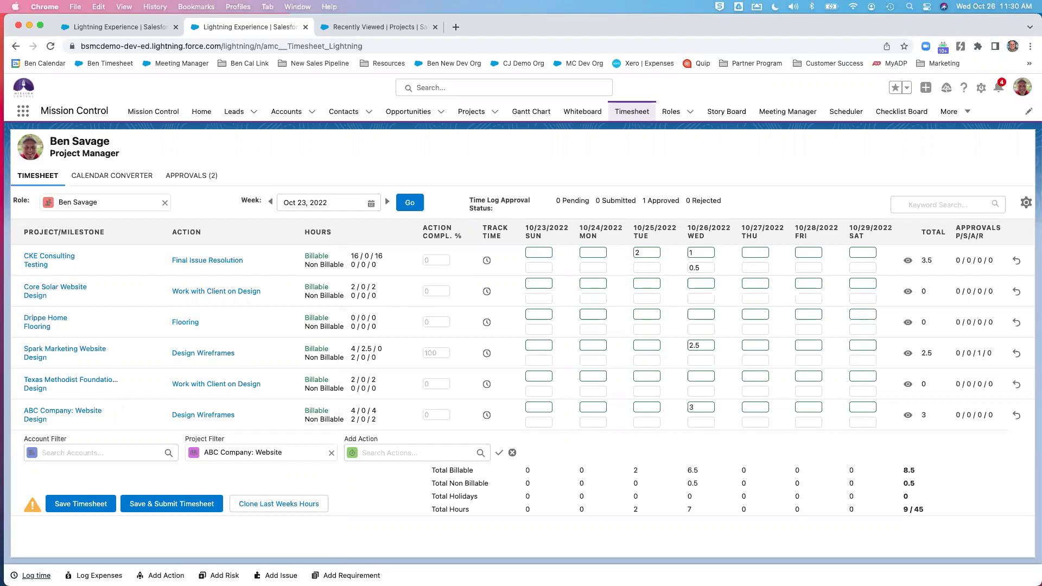
Switch to Preview to show the Mobile Time Log image and minimize its window again.
key("super+Tab")
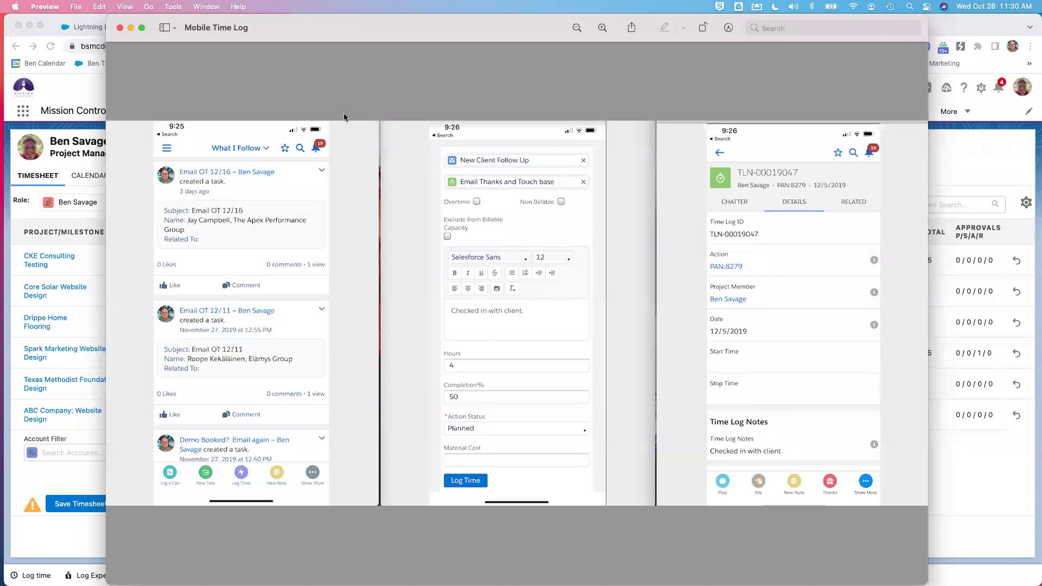
left_click(130, 27)
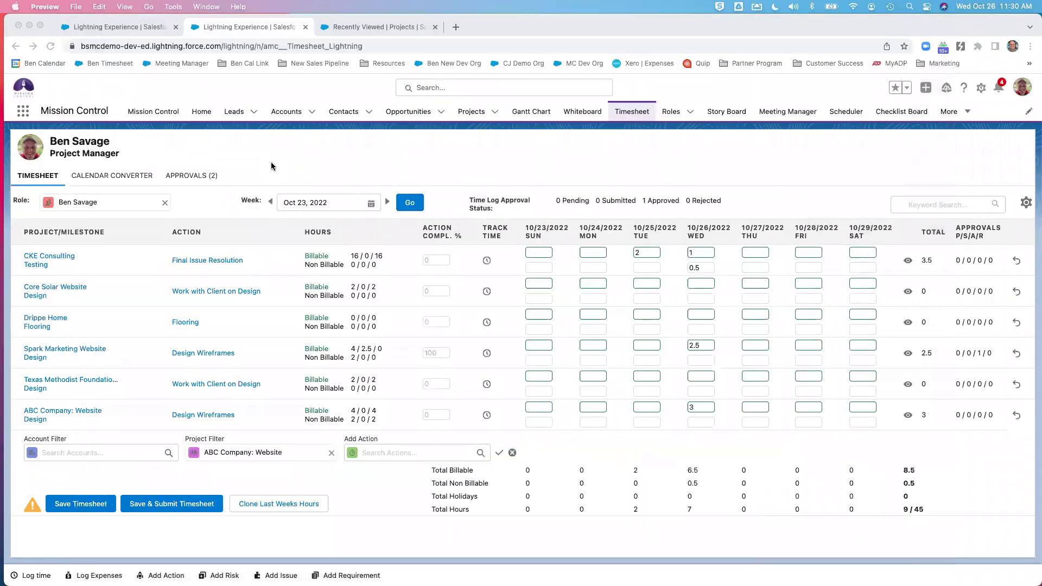
Mark out a 10:15 to 11:45 time block on Thu 10/27 in the Calendar Converter.
left_click(135, 178)
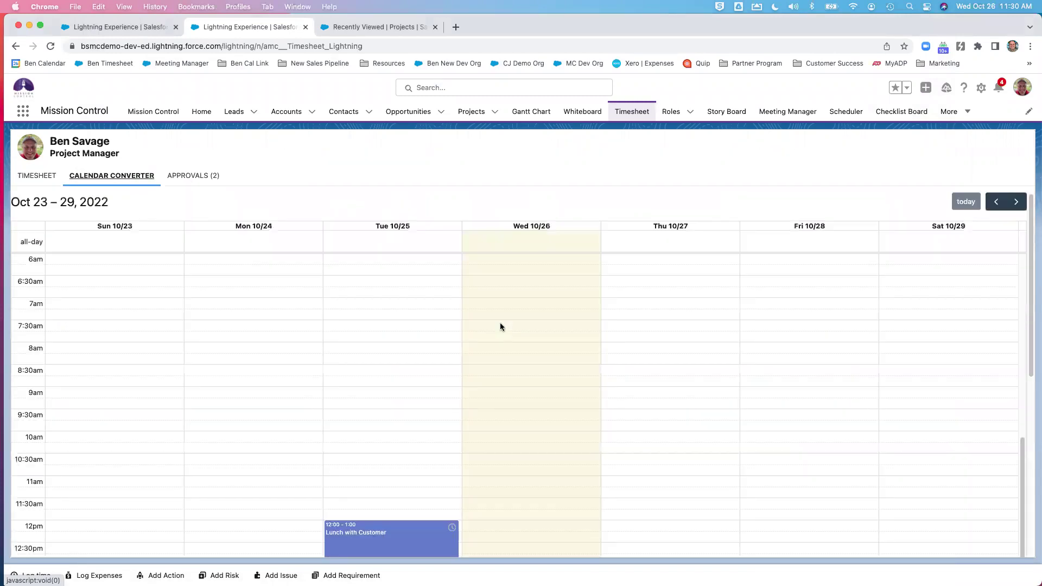
scroll(520, 401, "down", 2)
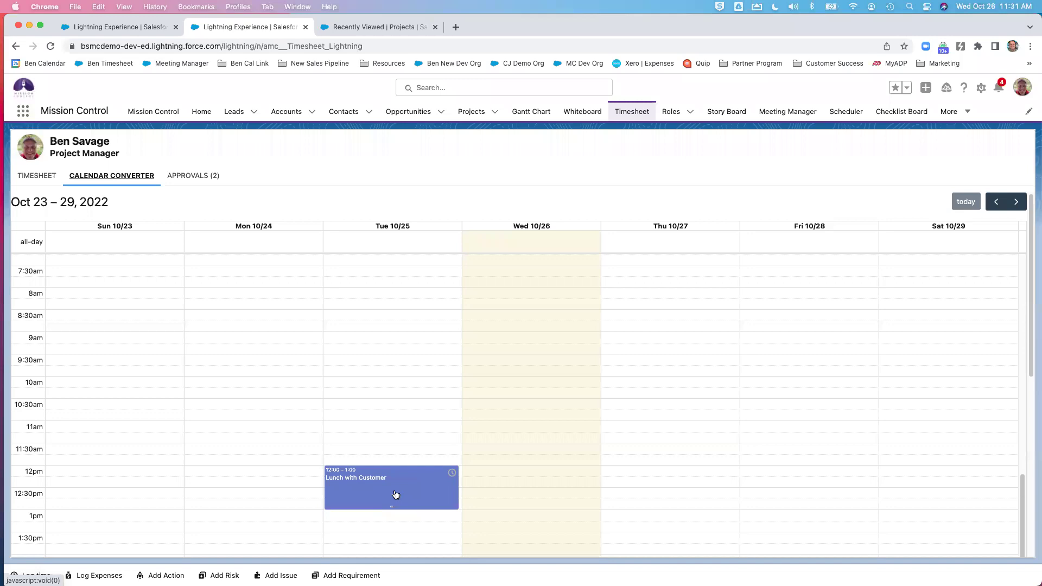
left_click_drag(630, 398, 638, 454)
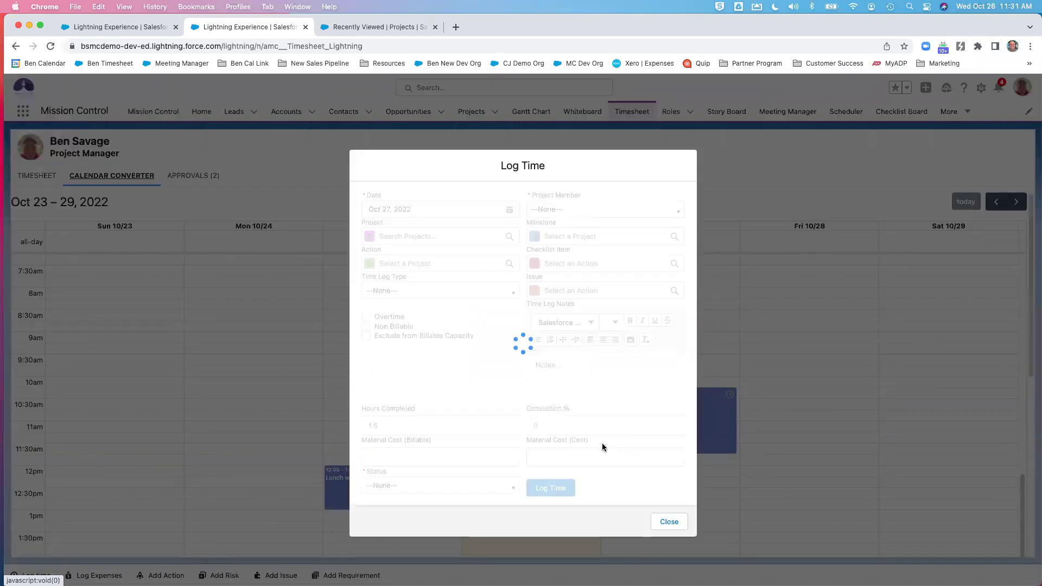
Log the block's 1.5 hours to the Prepare Training Materials action under ABC Company: Website's Deliver milestone.
left_click(433, 235)
left_click(433, 274)
left_click(581, 235)
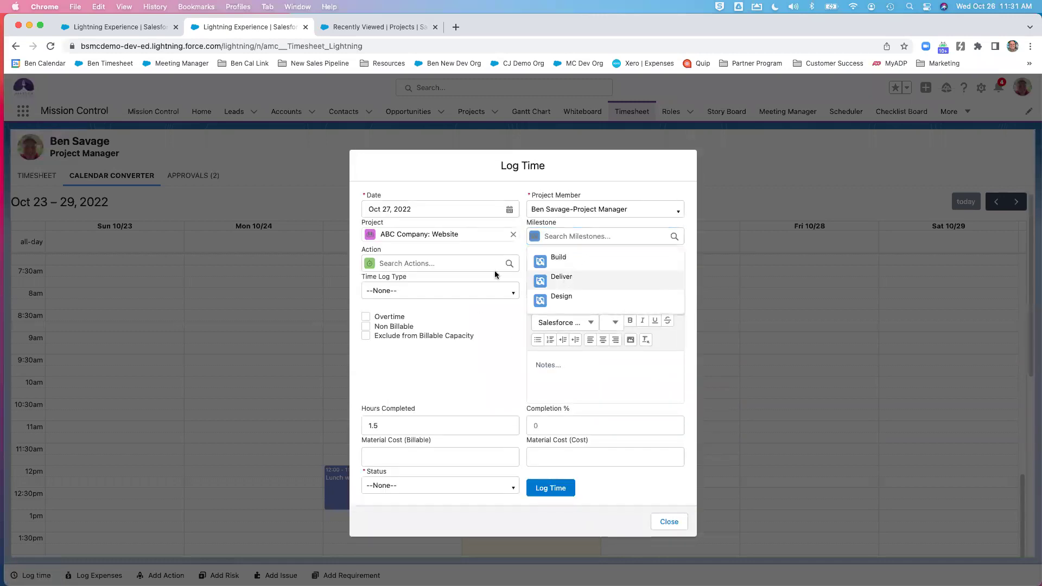
left_click(513, 262)
left_click(441, 300)
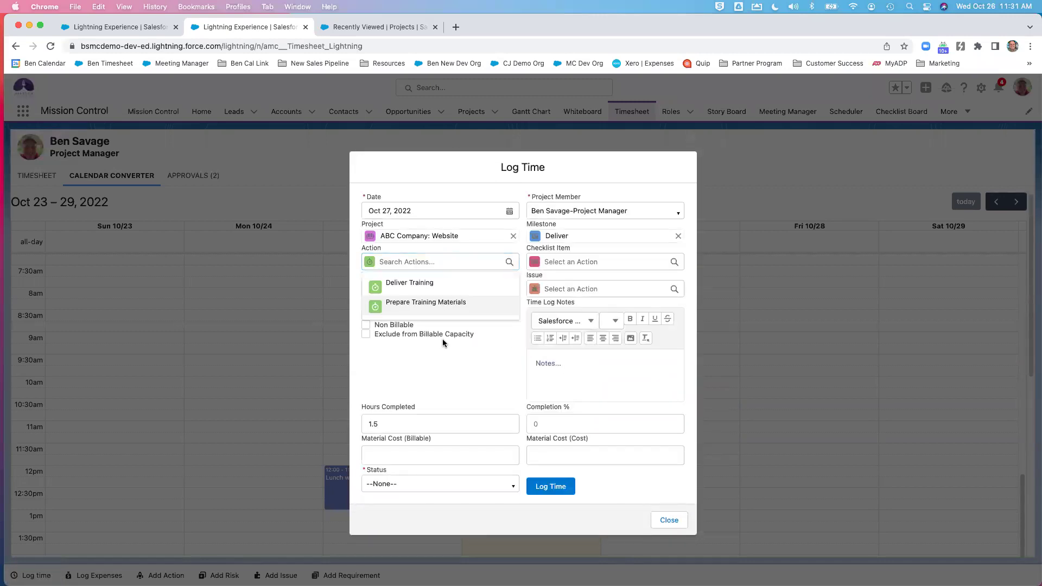
left_click(552, 494)
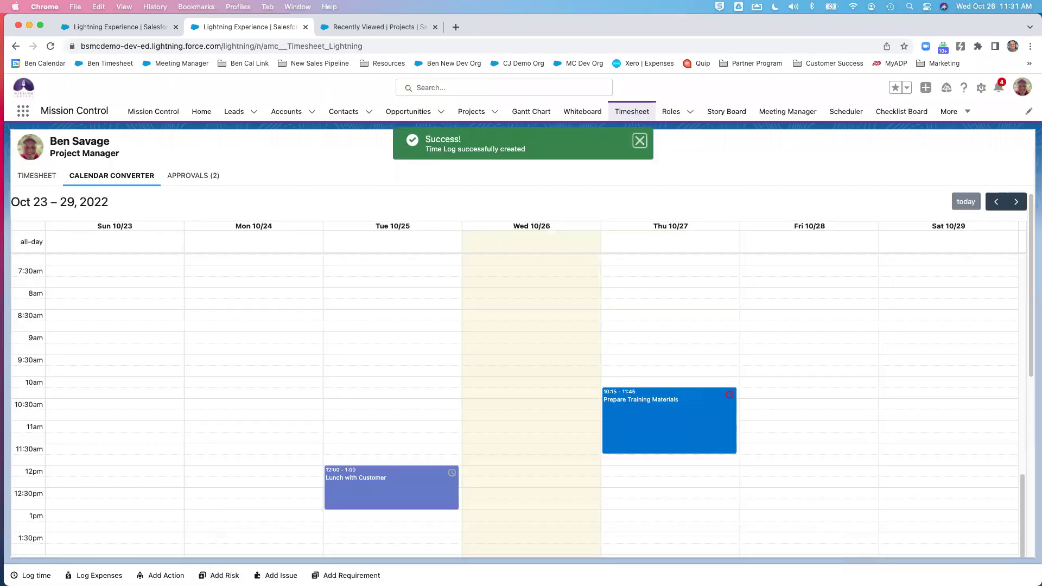
Review the Project Manager's Principal Technology Website time log in the approvals without saving a decision, and return to the timesheet.
left_click(191, 176)
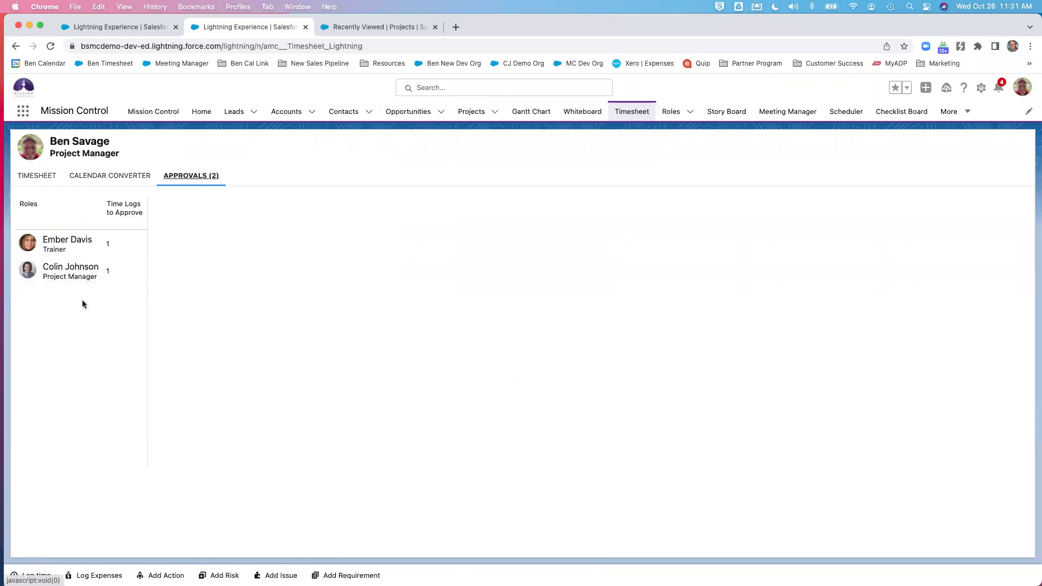
left_click(83, 270)
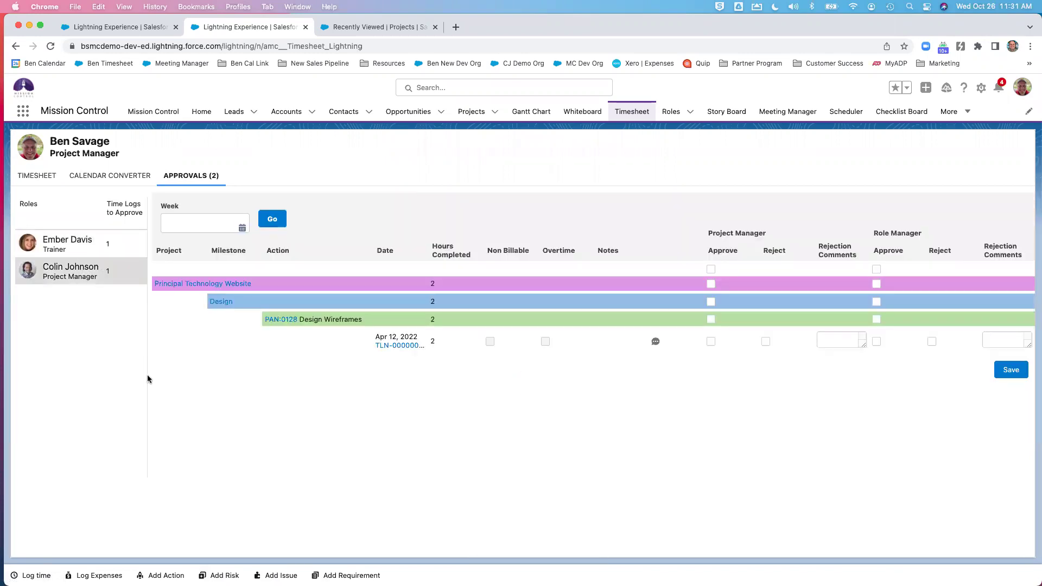
left_click(711, 270)
left_click(765, 341)
left_click(183, 172)
left_click(46, 175)
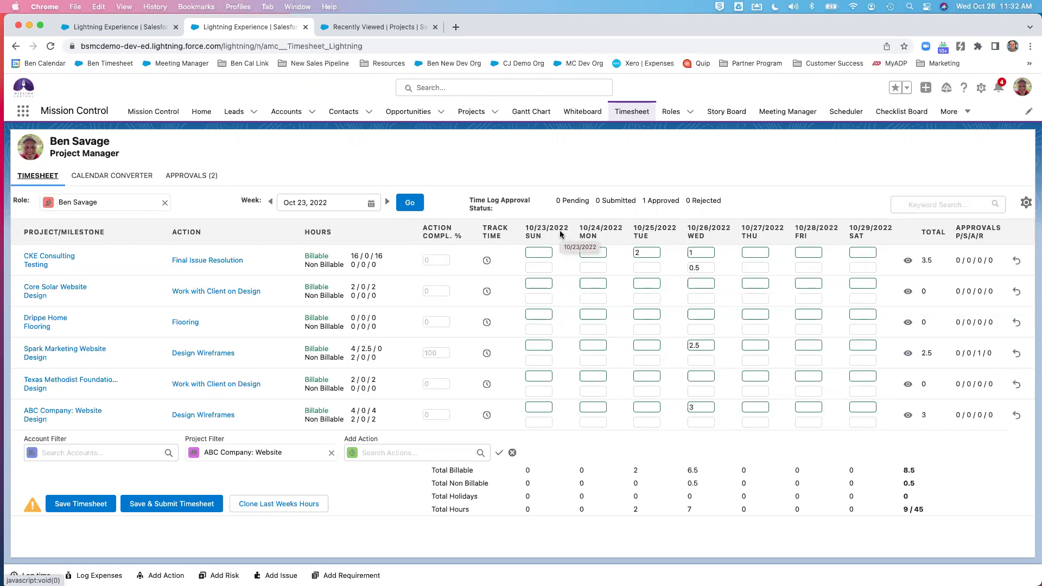
Leave the timesheet for the Projects list and show its All list view.
left_click(472, 113)
left_click(548, 364)
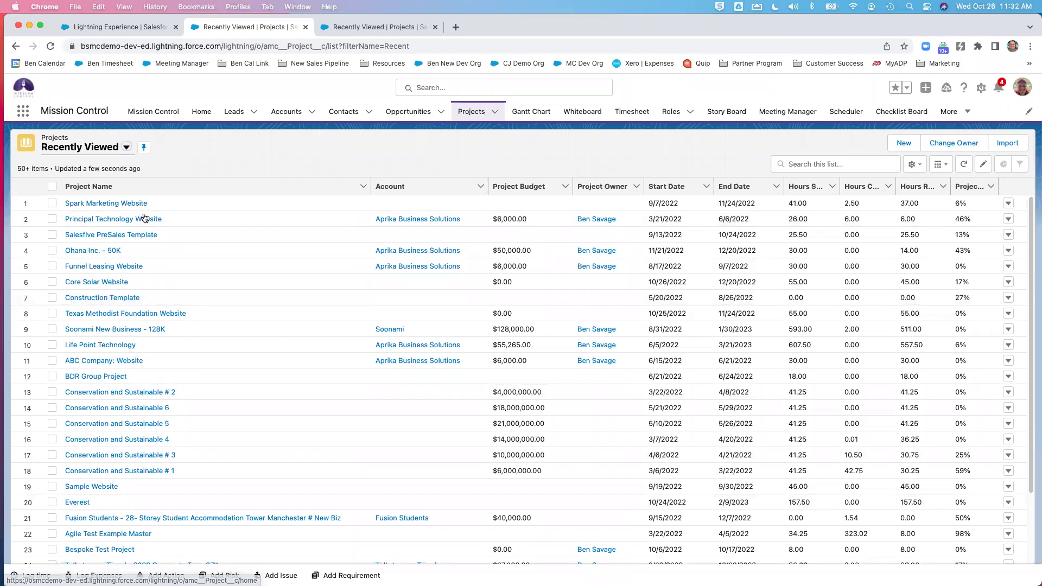
left_click(125, 147)
left_click(93, 182)
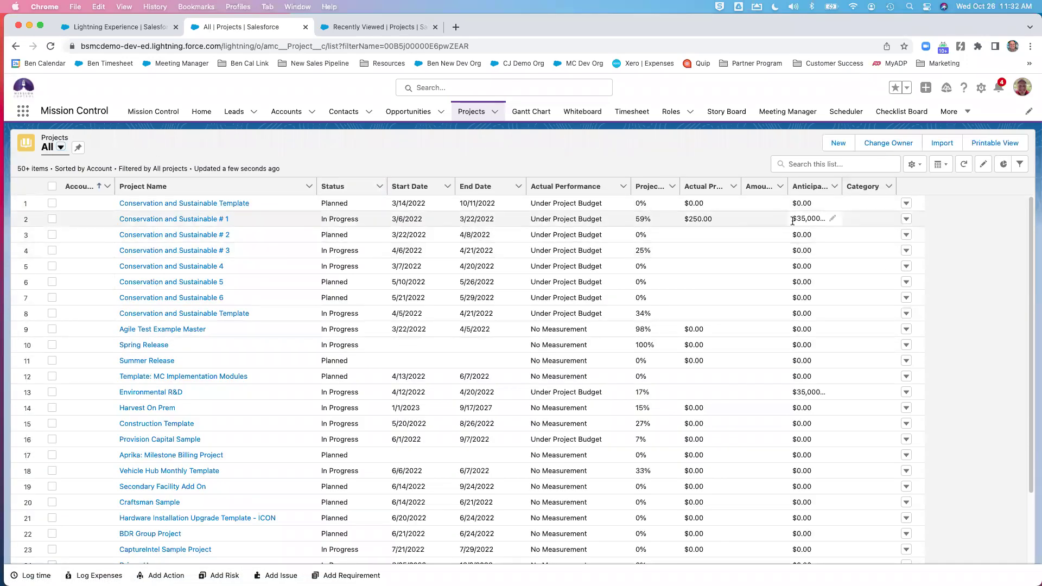
Browse the fields available for display in the All projects list and cancel without changing the columns.
left_click(915, 164)
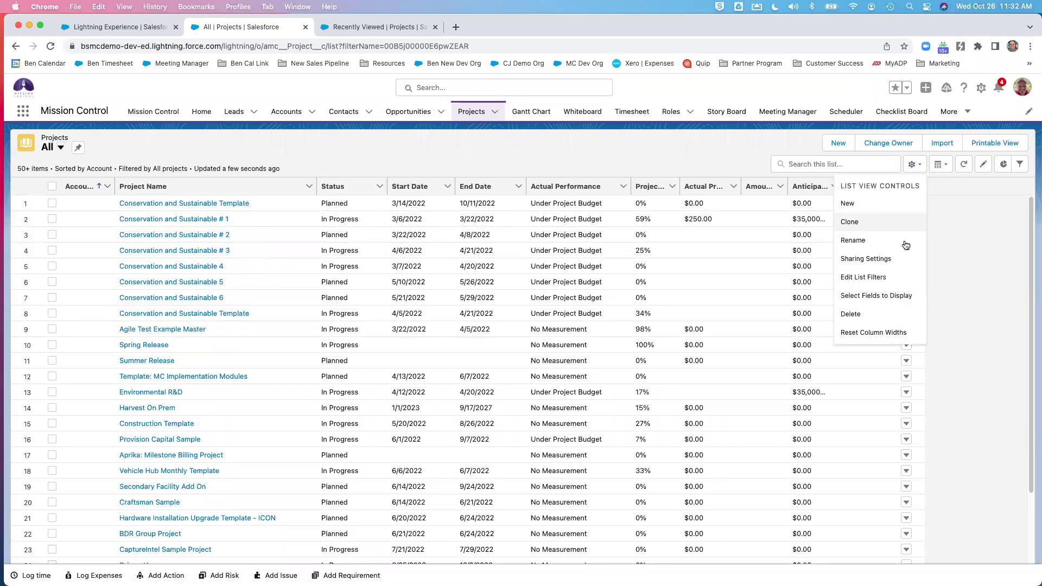
left_click(894, 300)
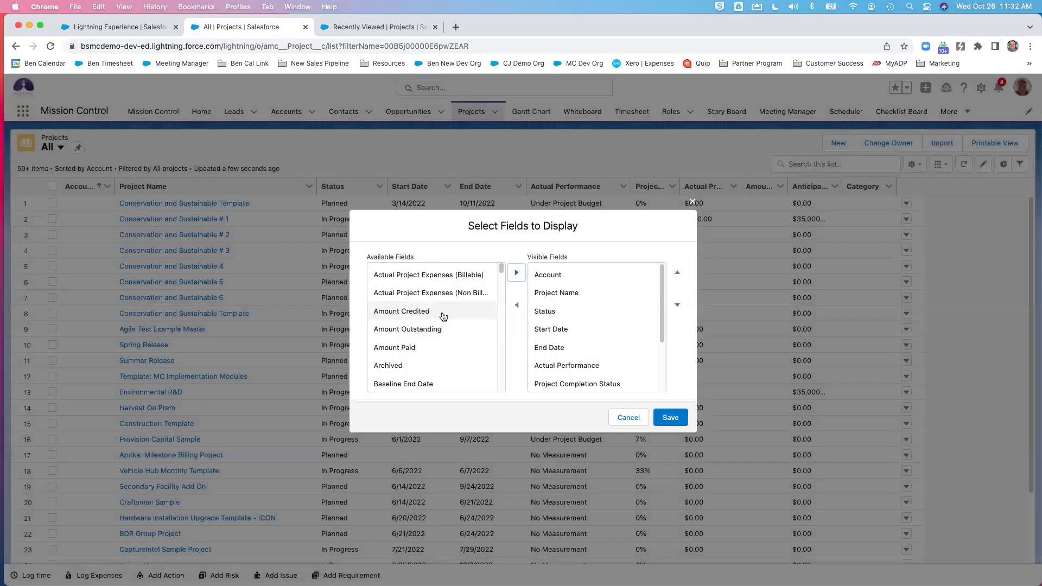
left_click(444, 311)
scroll(418, 358, "down", 5)
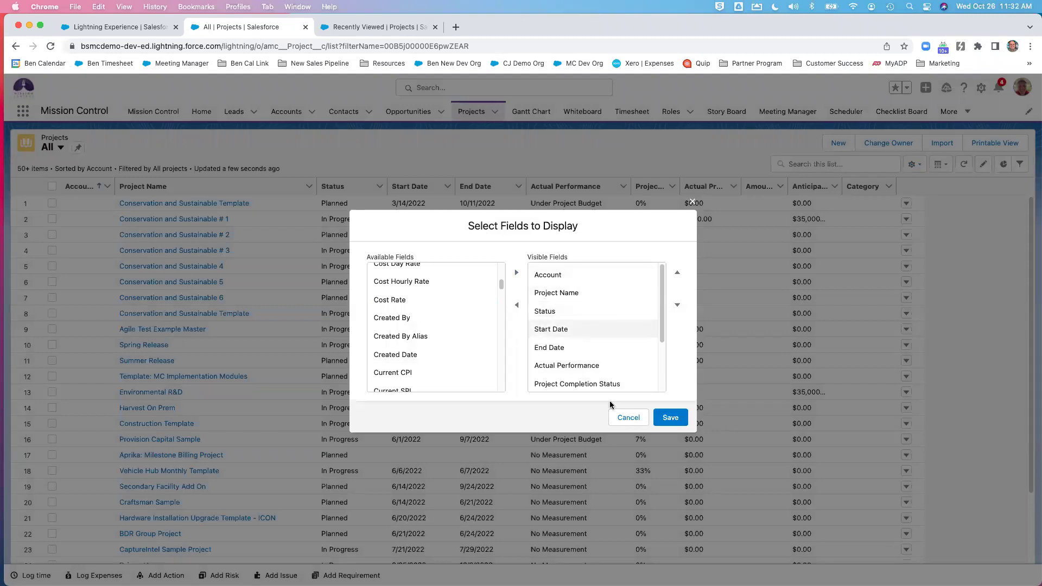
left_click(629, 417)
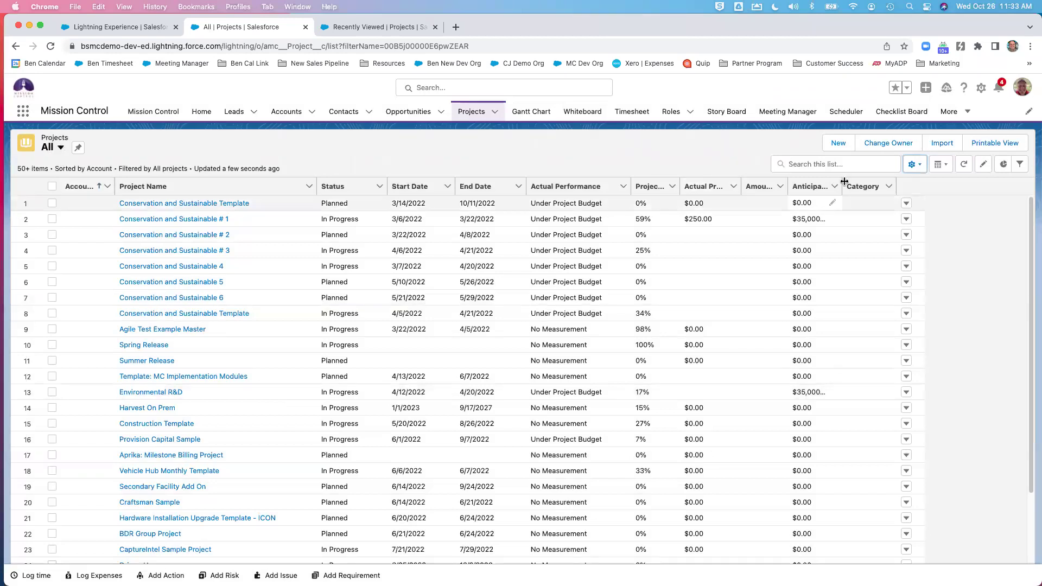
Search the All projects list for "principal" and open the Principal Technology Website project.
left_click(834, 166)
type("pricinpa")
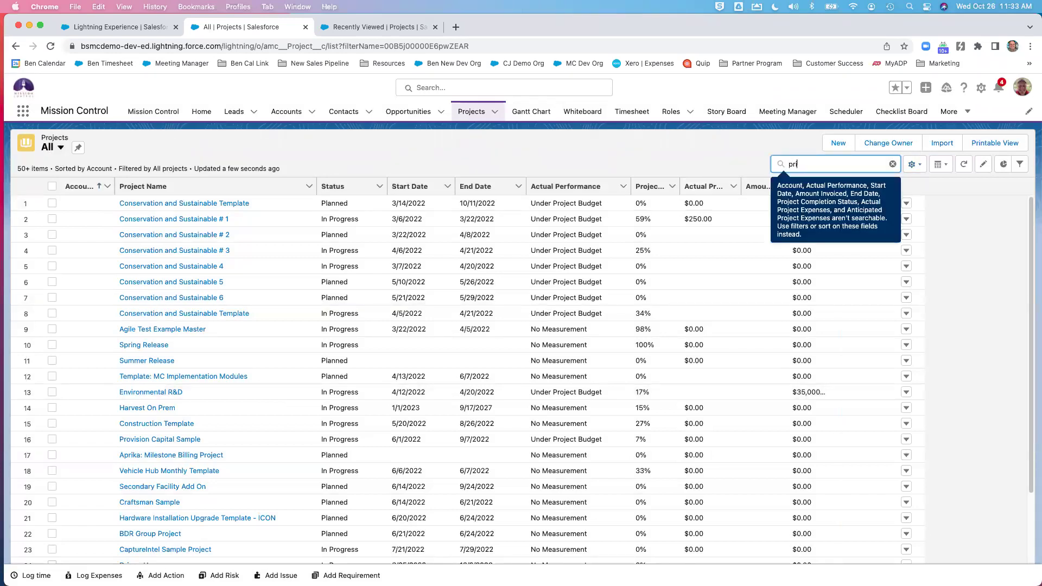
type("l")
key("BackSpace")
key("BackSpace")
key("BackSpace")
key("BackSpace")
key("BackSpace")
key("BackSpace")
type("ncipal")
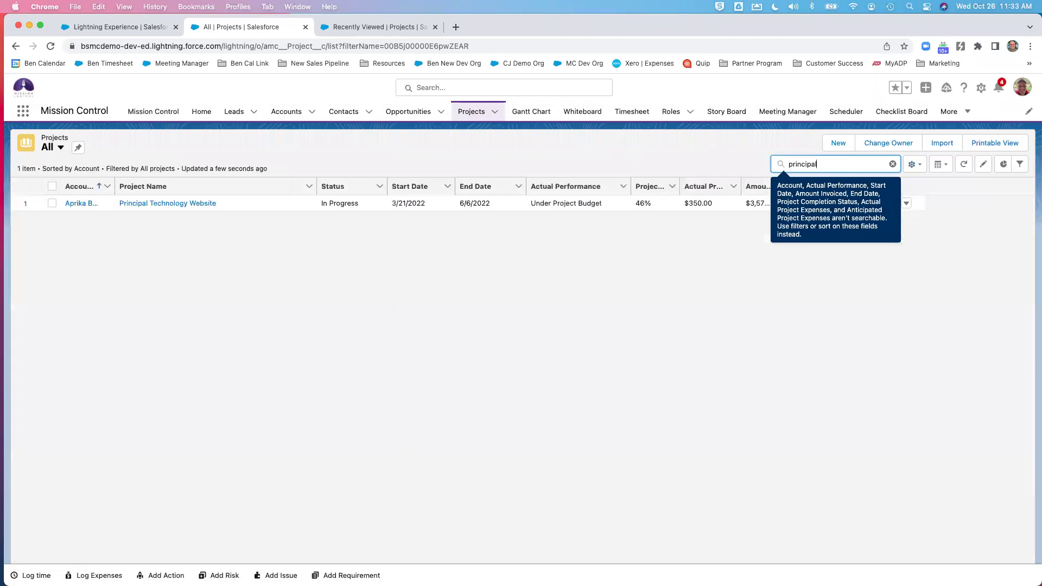
left_click(151, 204)
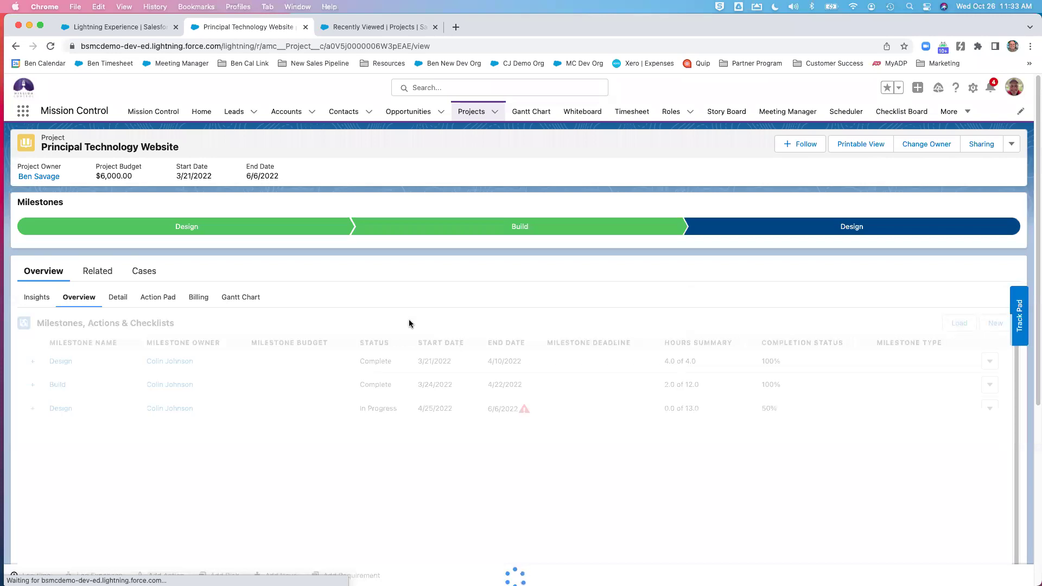
Look over the project's overview, open the project for editing and review the category choices, picking Client Project.
scroll(216, 433, "down", 3)
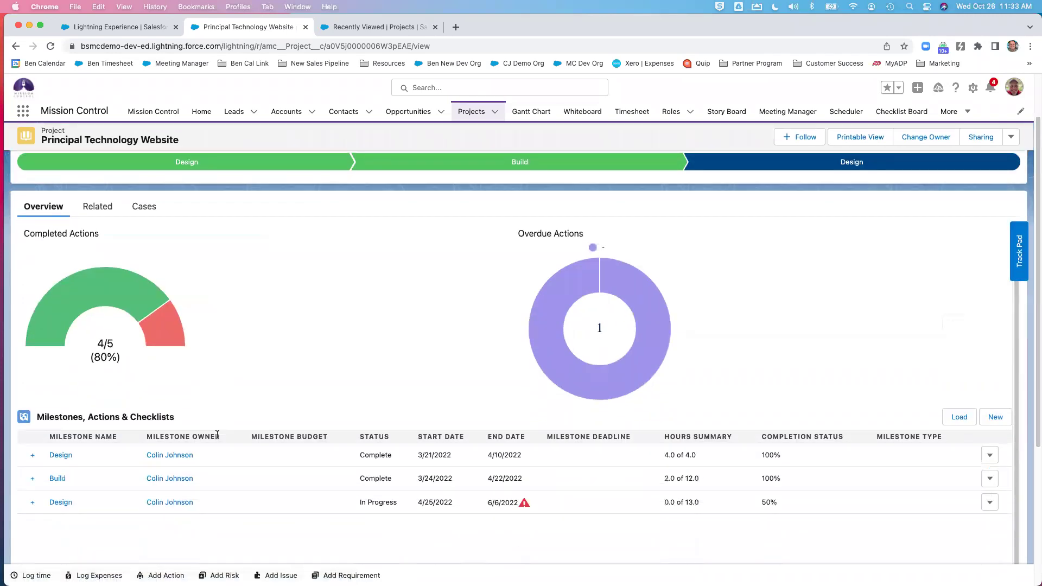
scroll(303, 429, "up", 3)
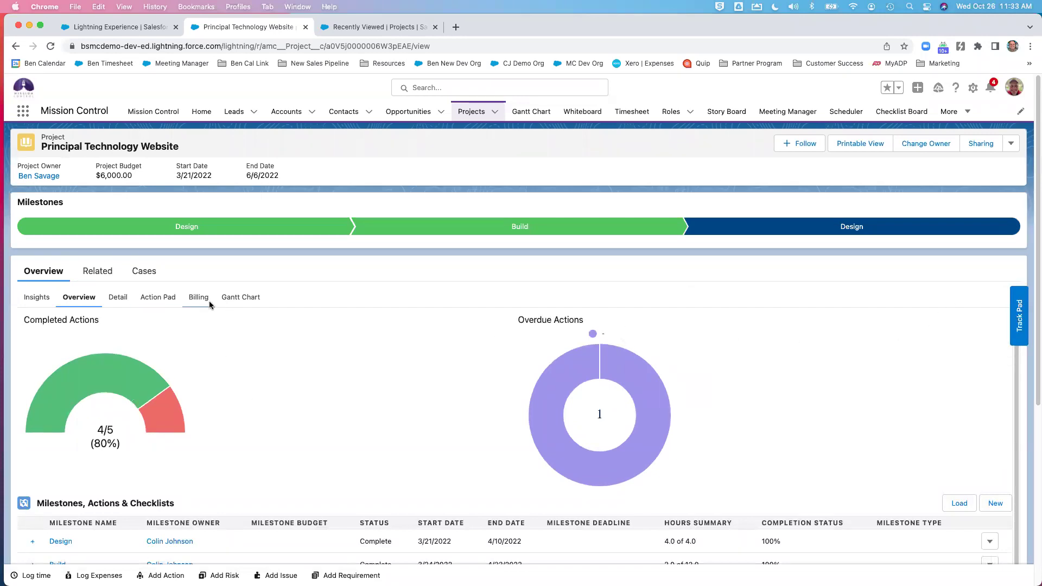
left_click(1011, 144)
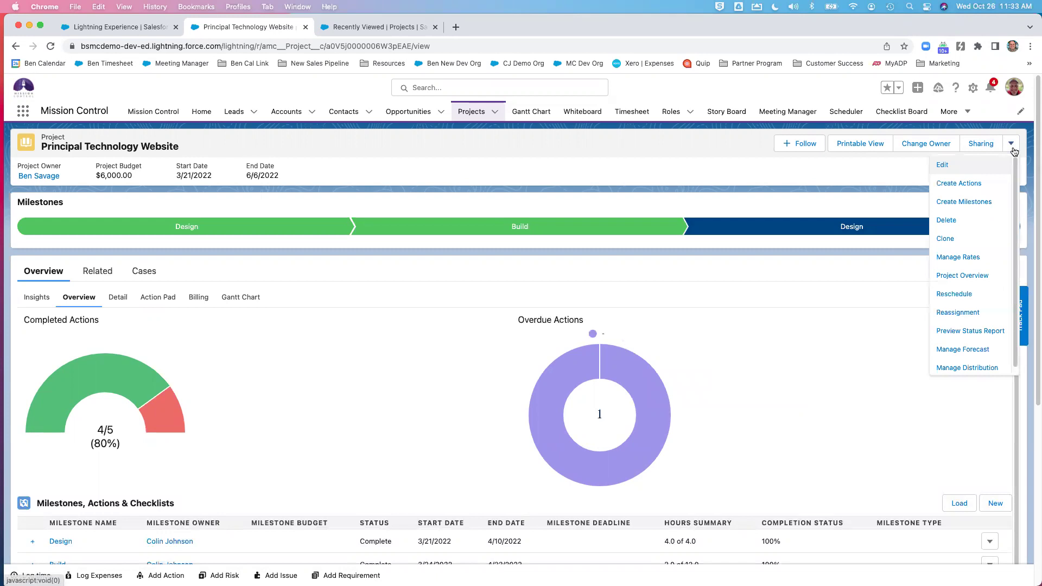
left_click(976, 166)
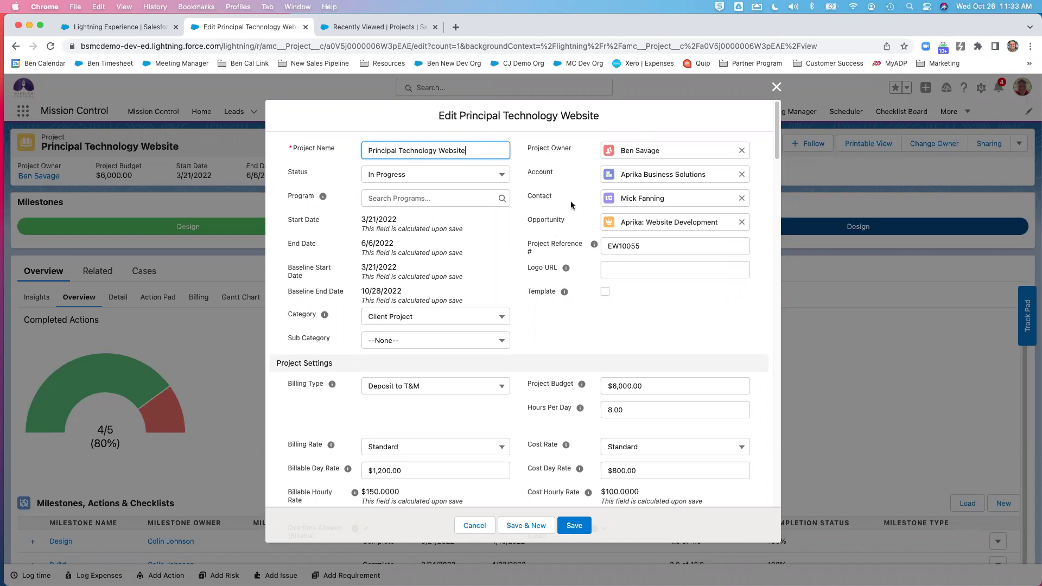
scroll(537, 303, "down", 1)
left_click(446, 299)
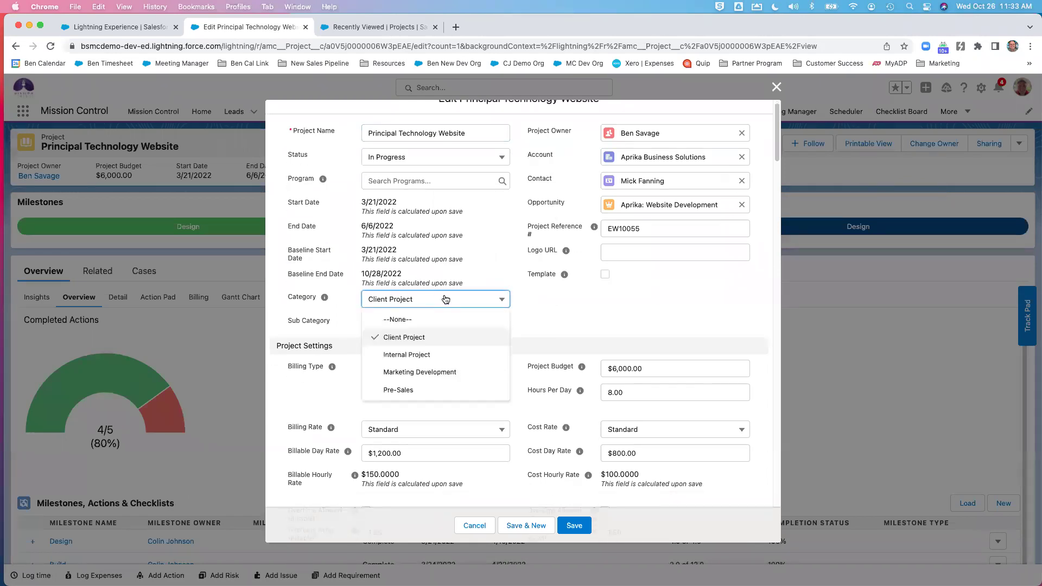
left_click(432, 333)
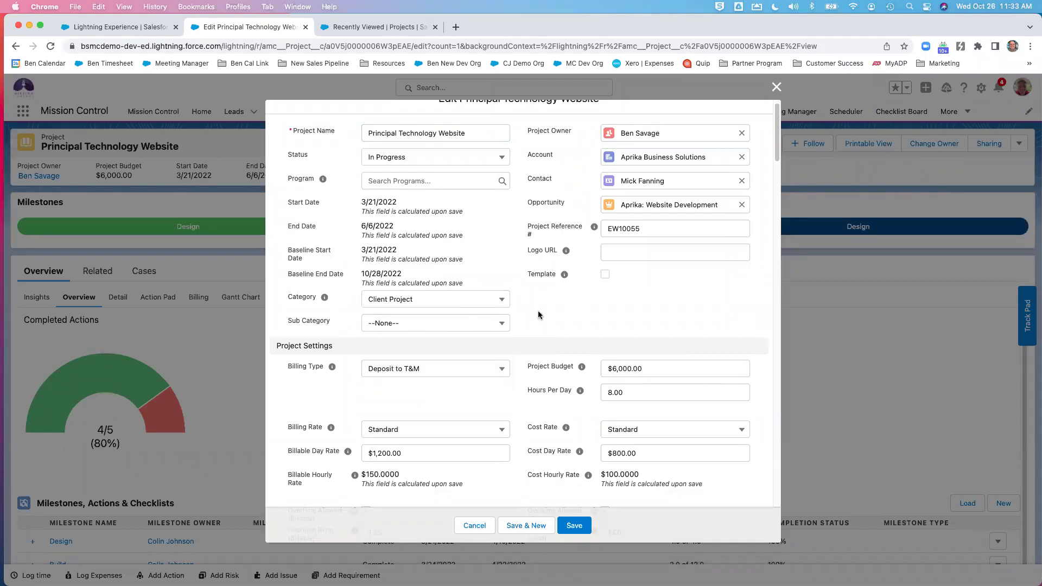
Review the billing type and billing rate choices in the project settings, picking Deposit to T&M and Standard.
scroll(494, 334, "down", 5)
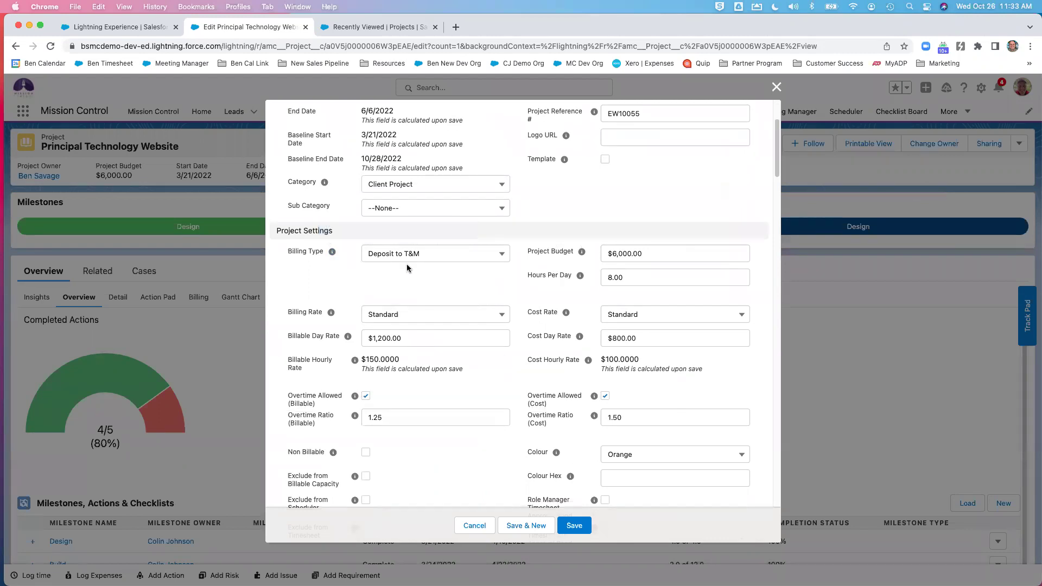
left_click(424, 264)
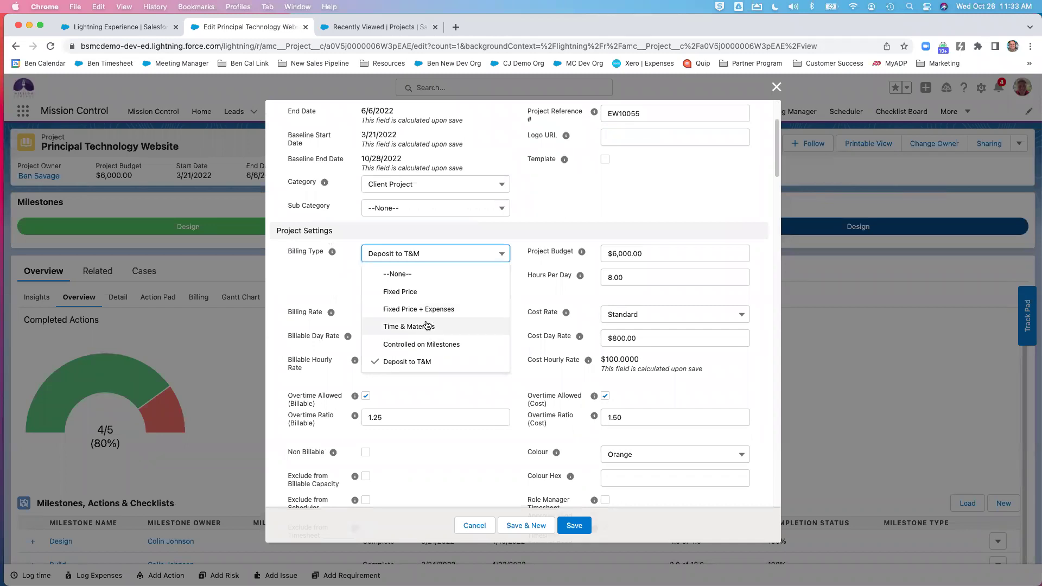
left_click(410, 364)
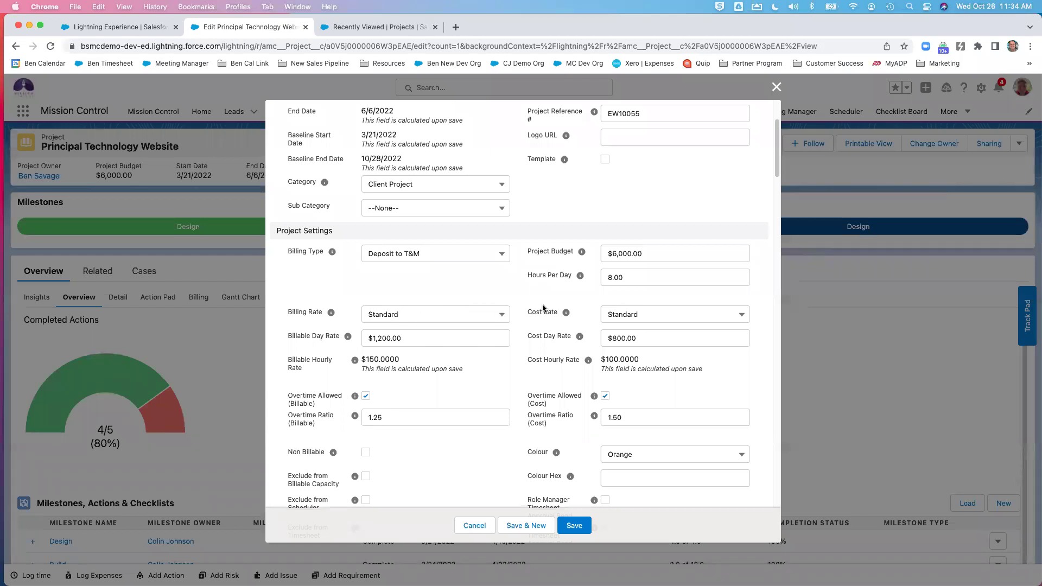
left_click(484, 318)
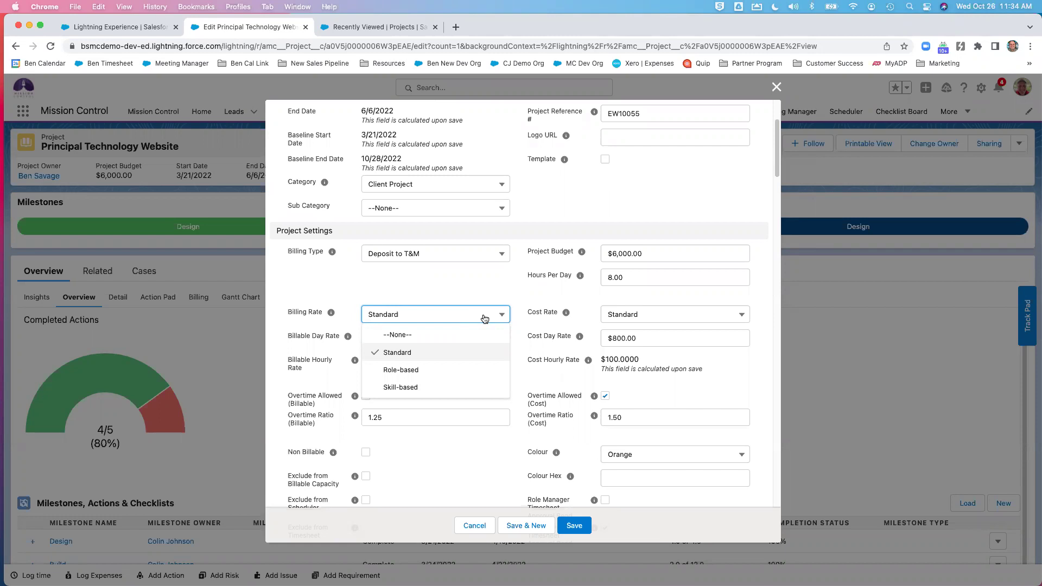
left_click(459, 352)
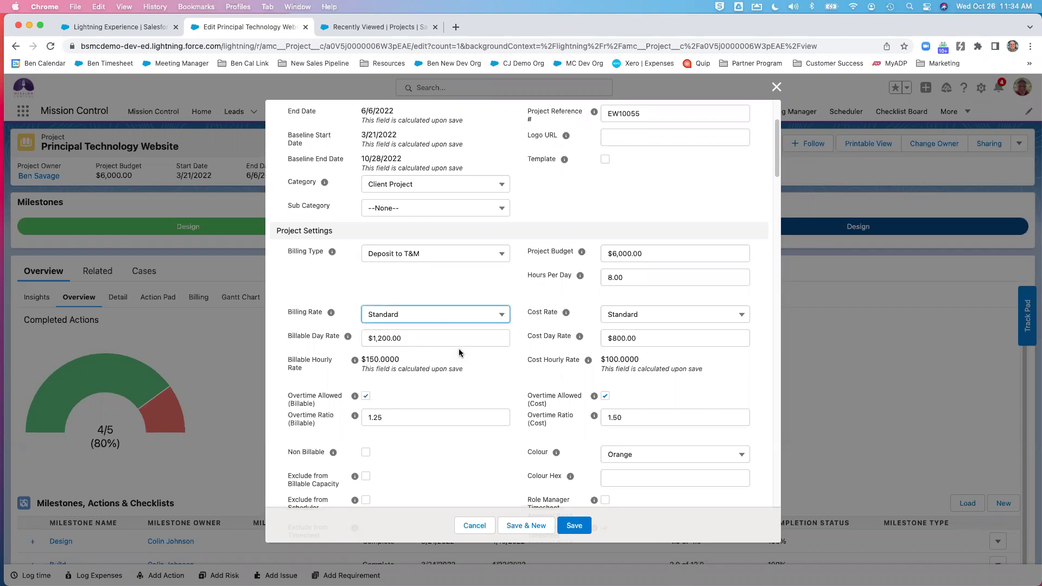
Examine the project's colour options, timesheet approval requirements and exclusion settings in the edit form.
scroll(476, 366, "down", 3)
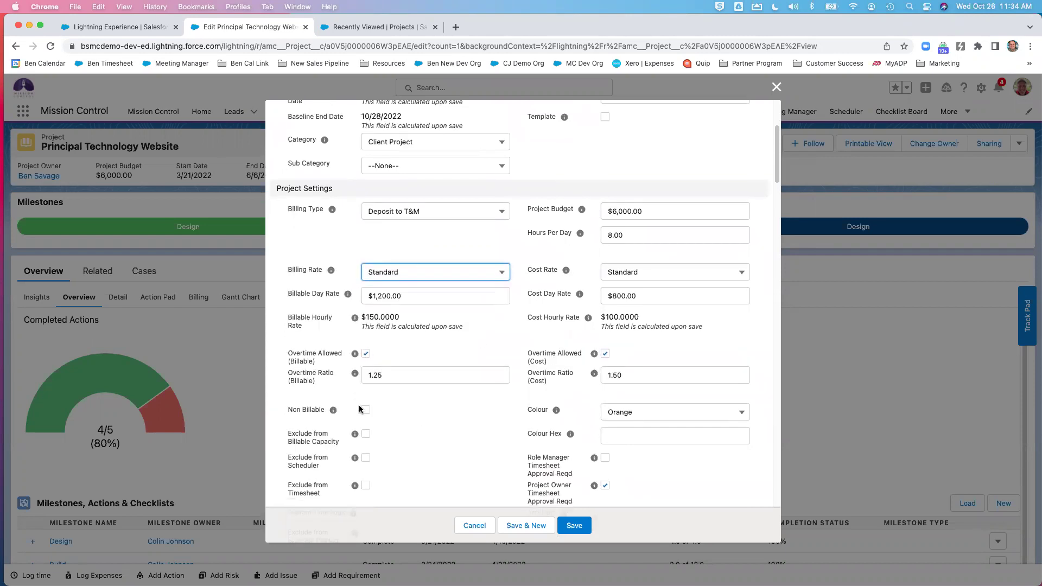
scroll(466, 417, "down", 2)
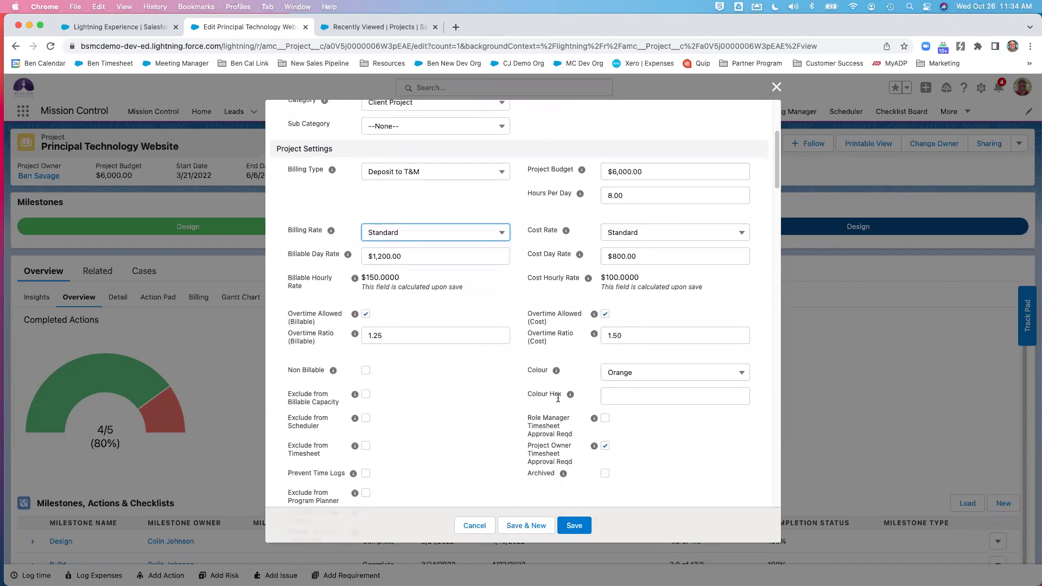
left_click(633, 376)
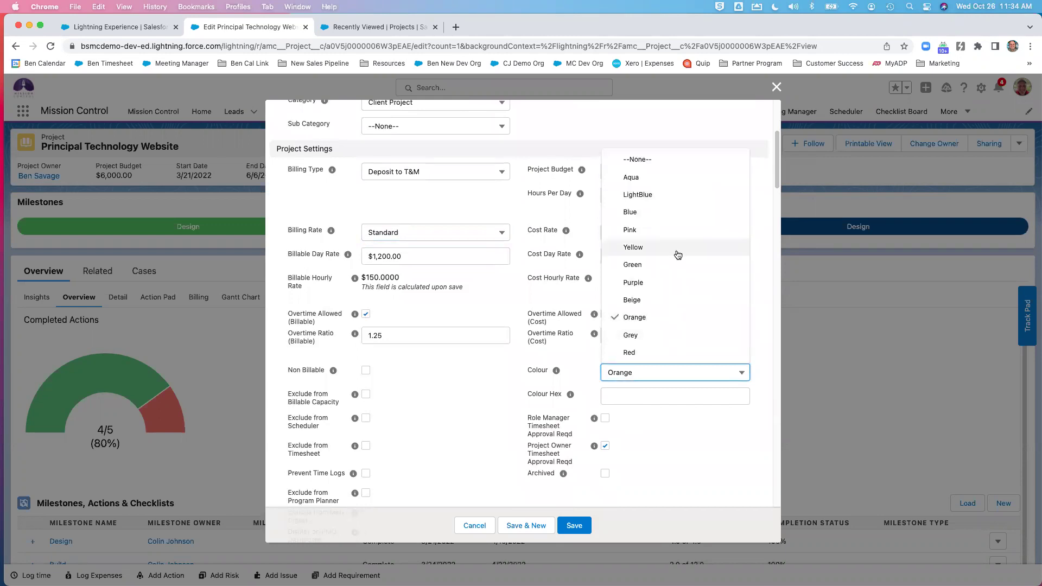
left_click(486, 402)
scroll(488, 396, "down", 3)
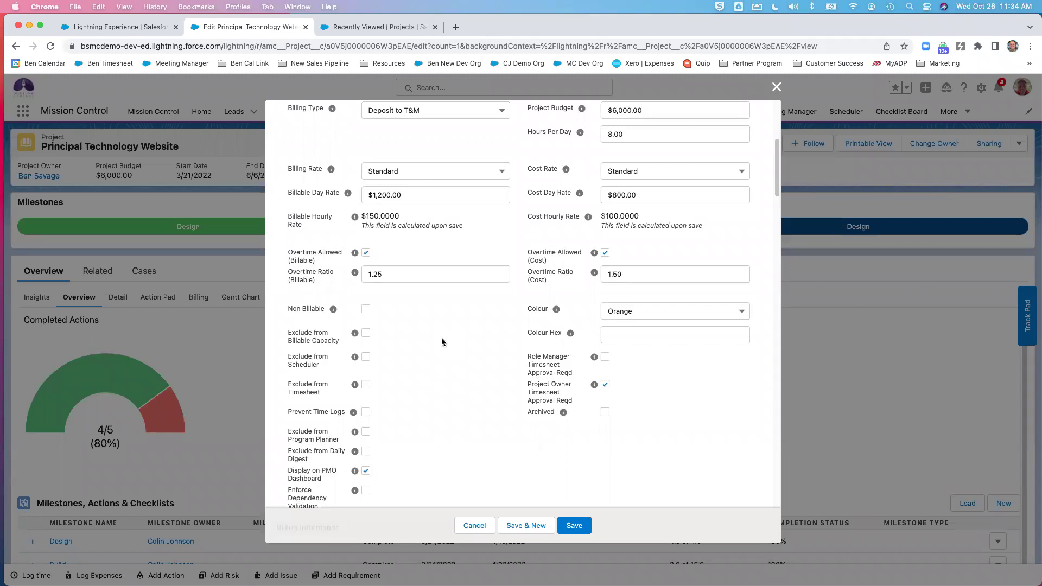
Examine the project's billing information in the edit form and review the billing cycle choices, leaving Periodic selected.
scroll(441, 337, "down", 5)
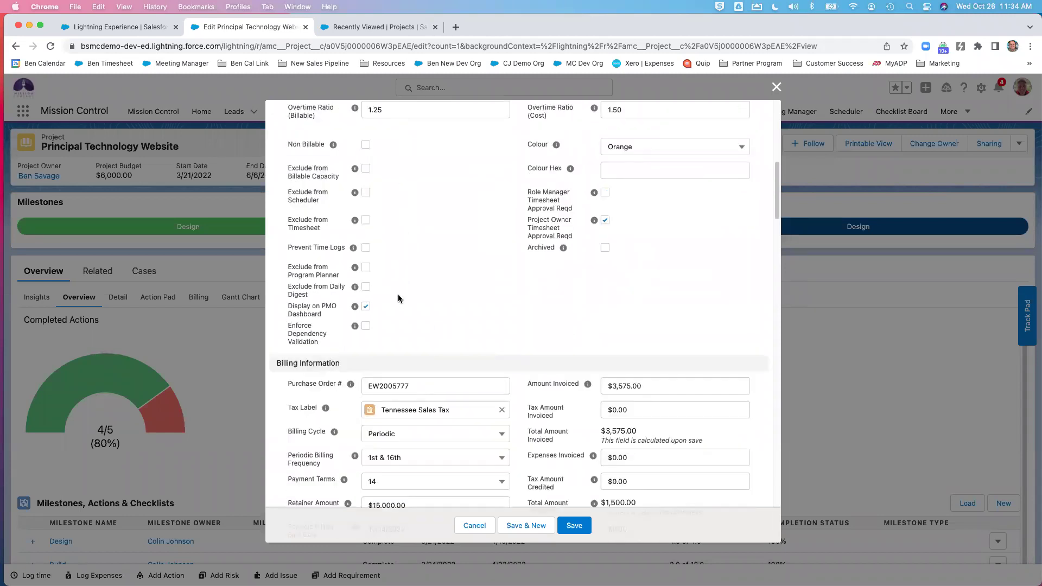
scroll(477, 331, "down", 4)
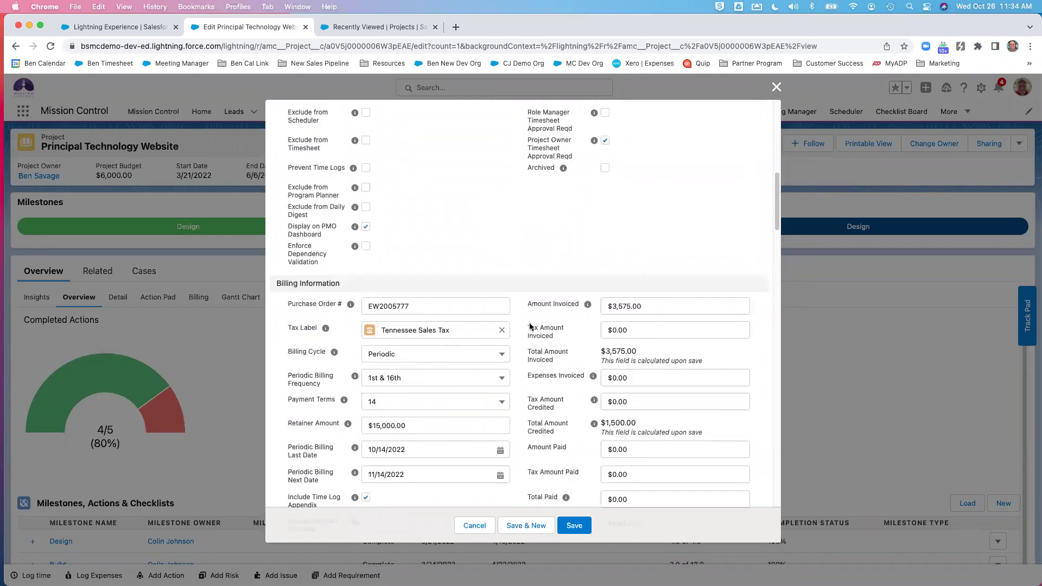
scroll(529, 326, "down", 4)
scroll(530, 326, "up", 1)
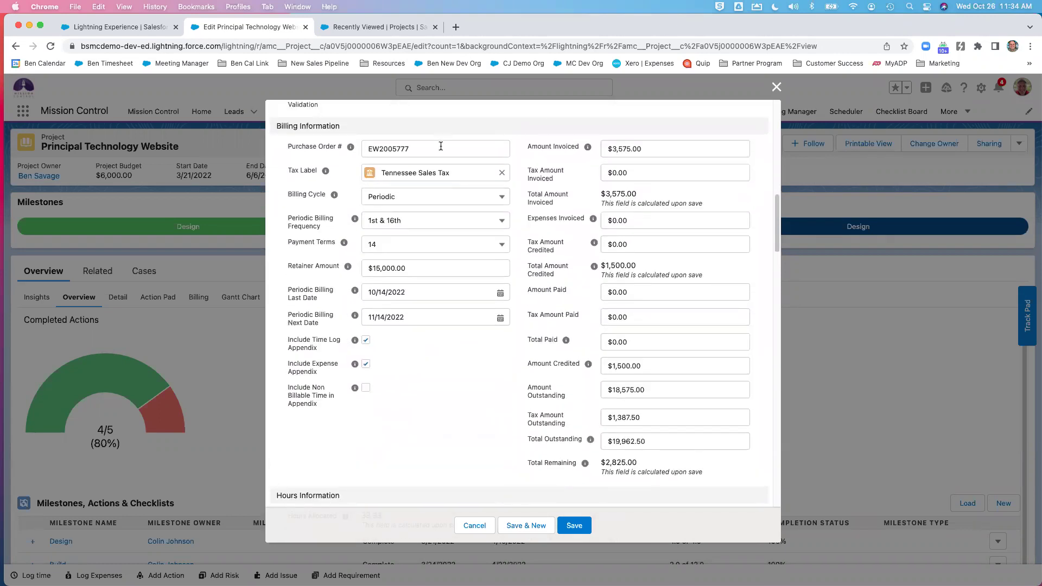
left_click(433, 199)
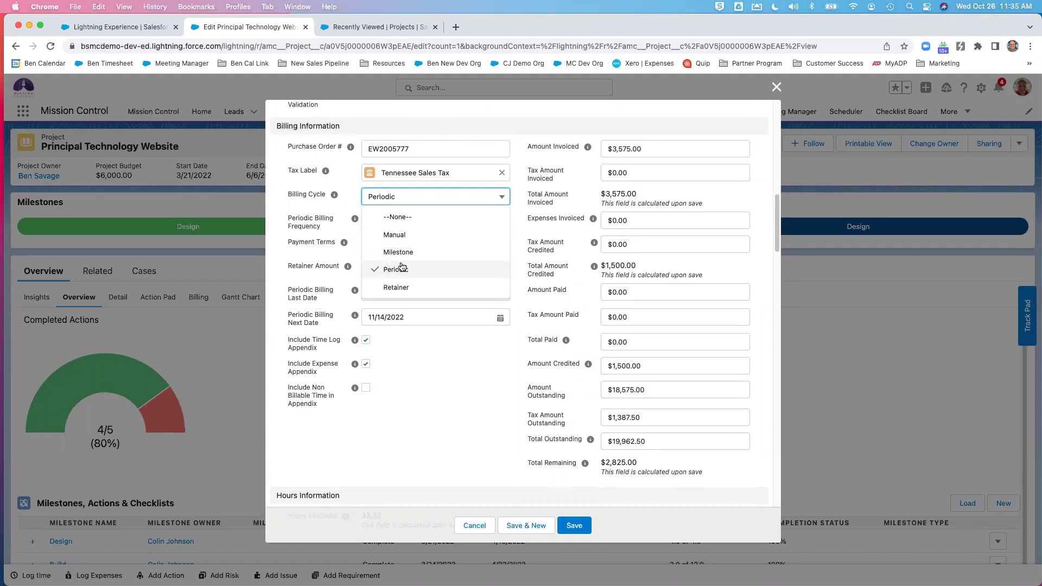
left_click(427, 368)
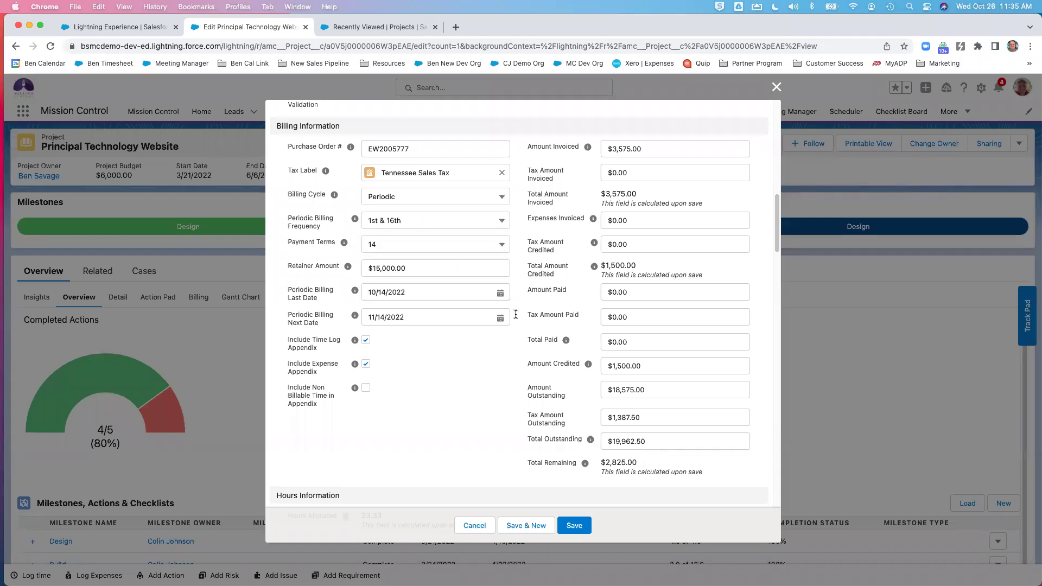
Look over the project's hours, material cost, purchase order and expense sections, and leave the edit form without saving.
scroll(645, 407, "down", 1)
scroll(489, 397, "down", 15)
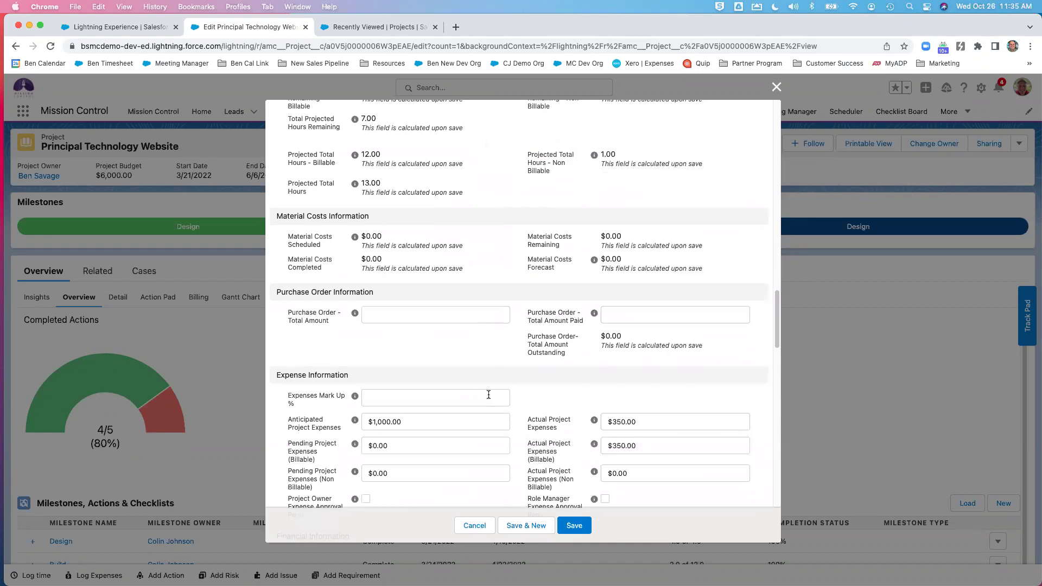
scroll(489, 396, "down", 5)
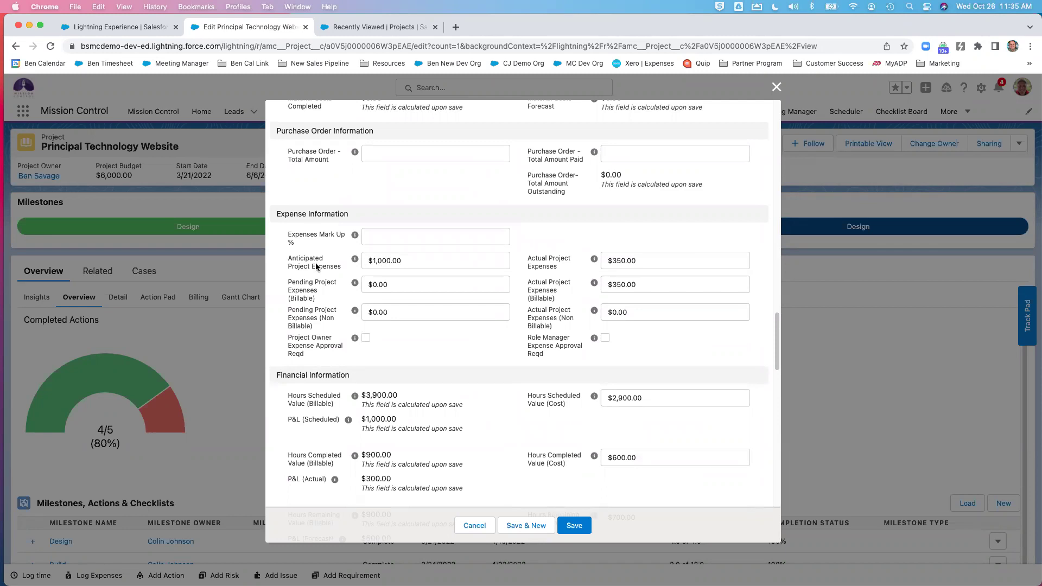
left_click(472, 527)
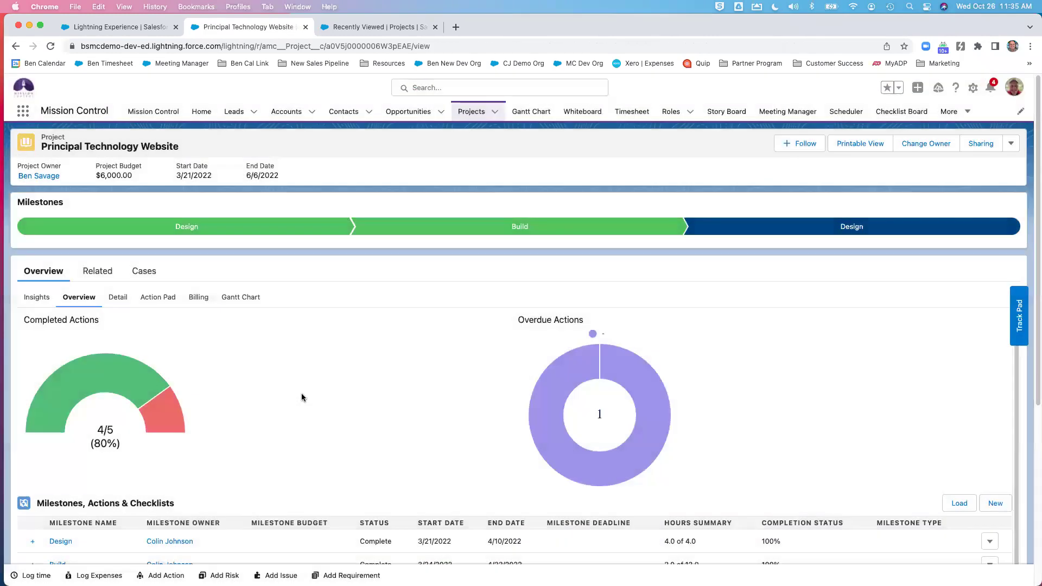
Review the Principal Technology Website project's billing charts and its list of billing events.
left_click(203, 307)
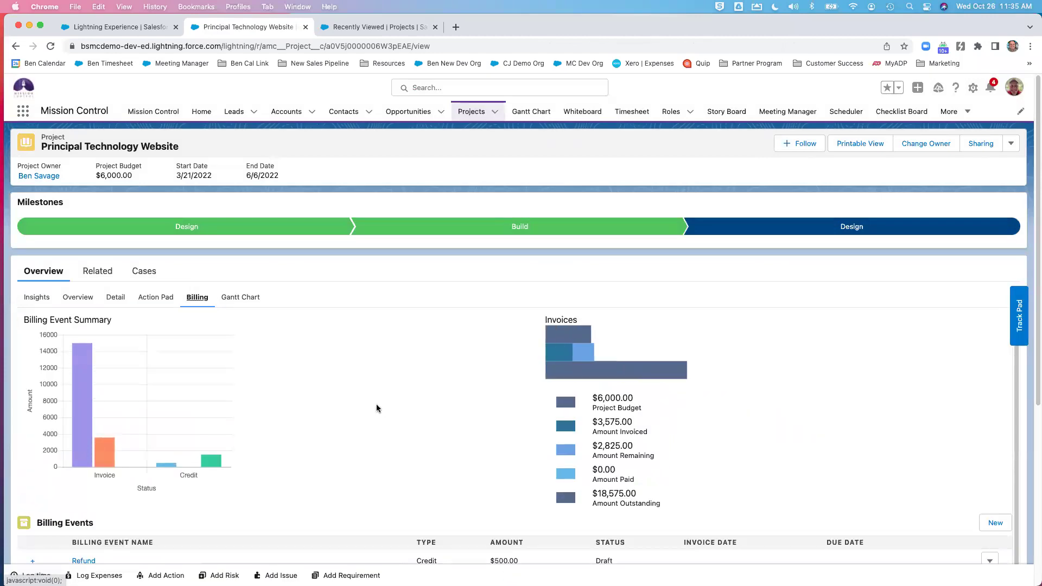
scroll(89, 504, "down", 1)
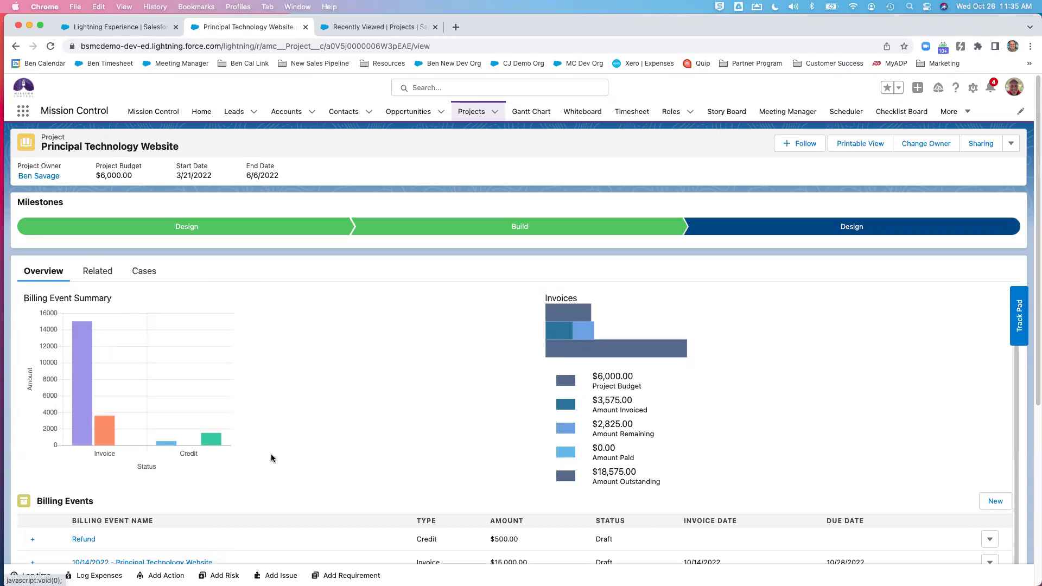
scroll(321, 432, "down", 3)
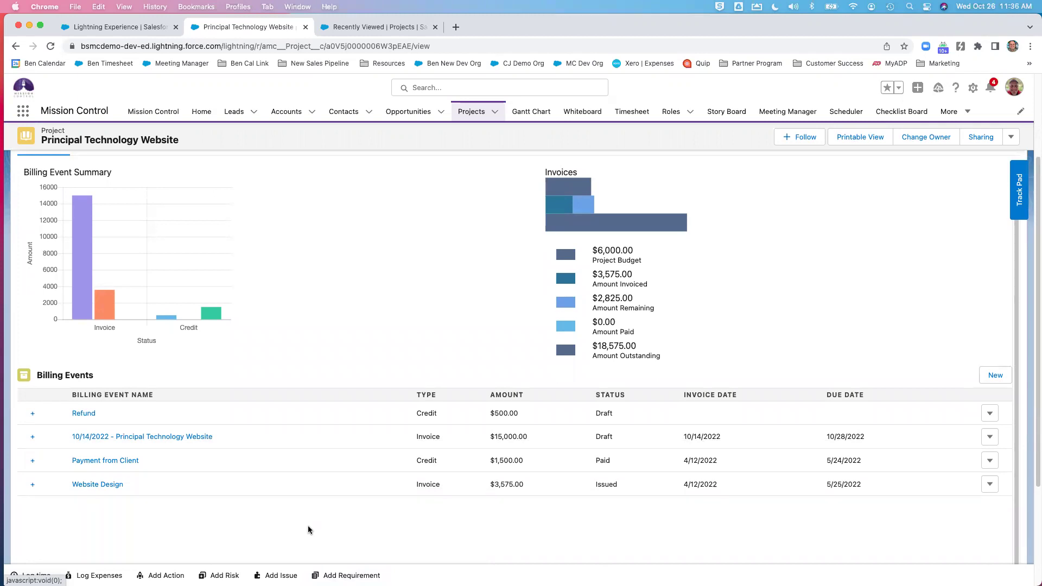
Open the Website Design billing event, look over its details and view its PDF invoice.
left_click(98, 489)
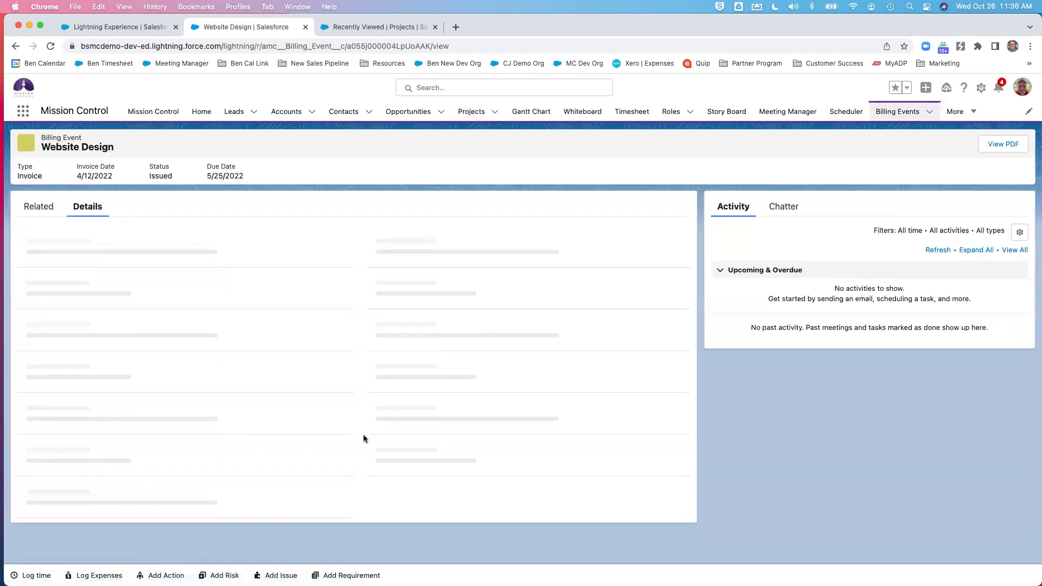
scroll(494, 489, "down", 1)
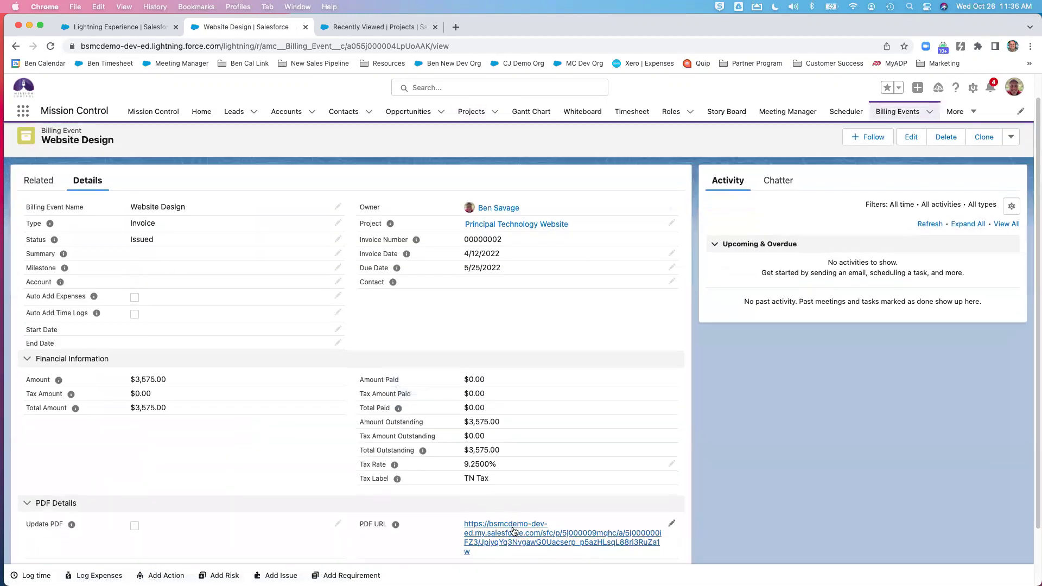
left_click(510, 526)
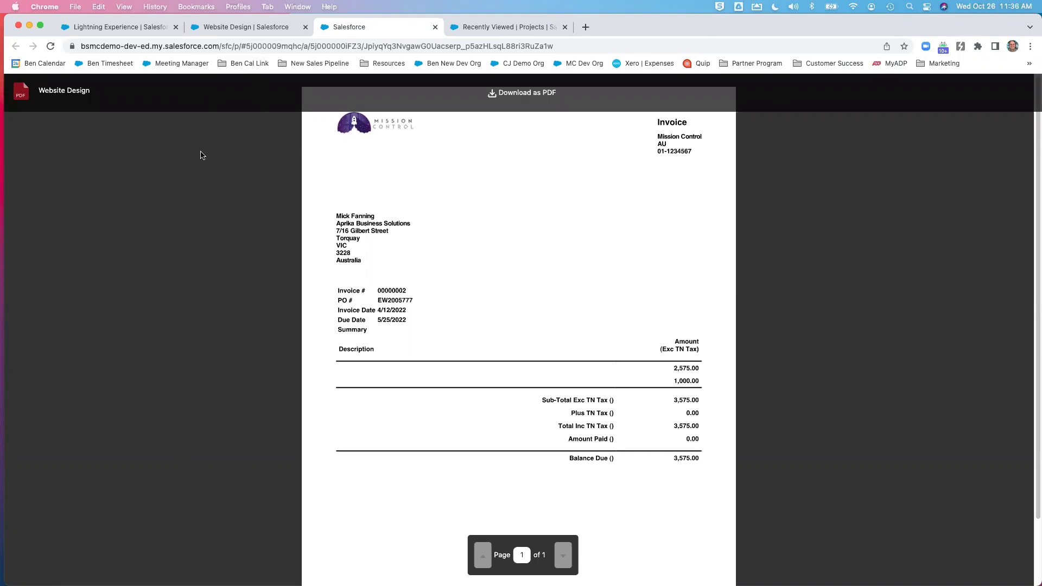
Return to the Mission Control Console, list the recently viewed roles and open the first role for editing.
left_click(448, 65)
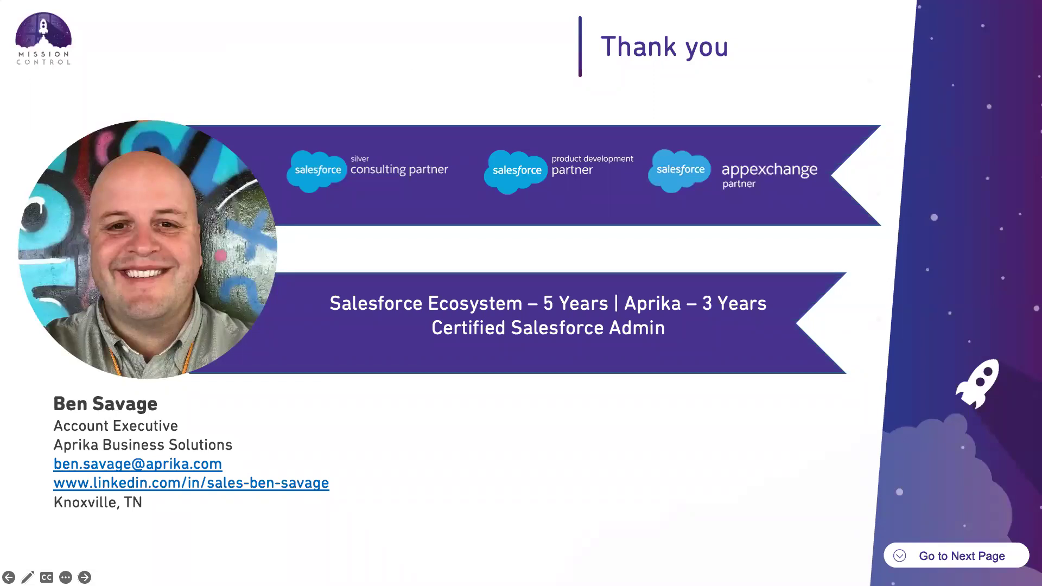
key("super+Tab")
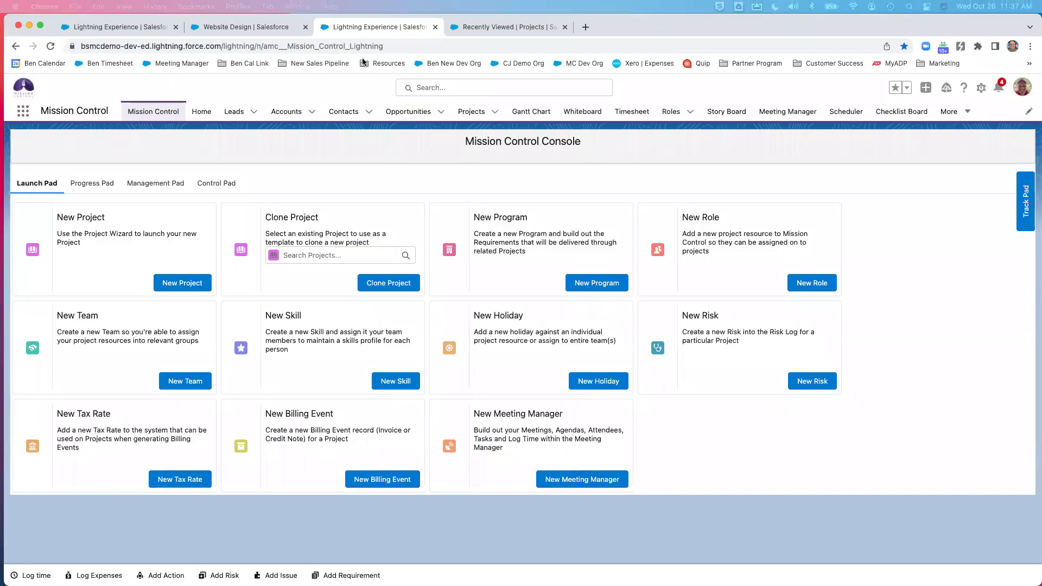
left_click(672, 112)
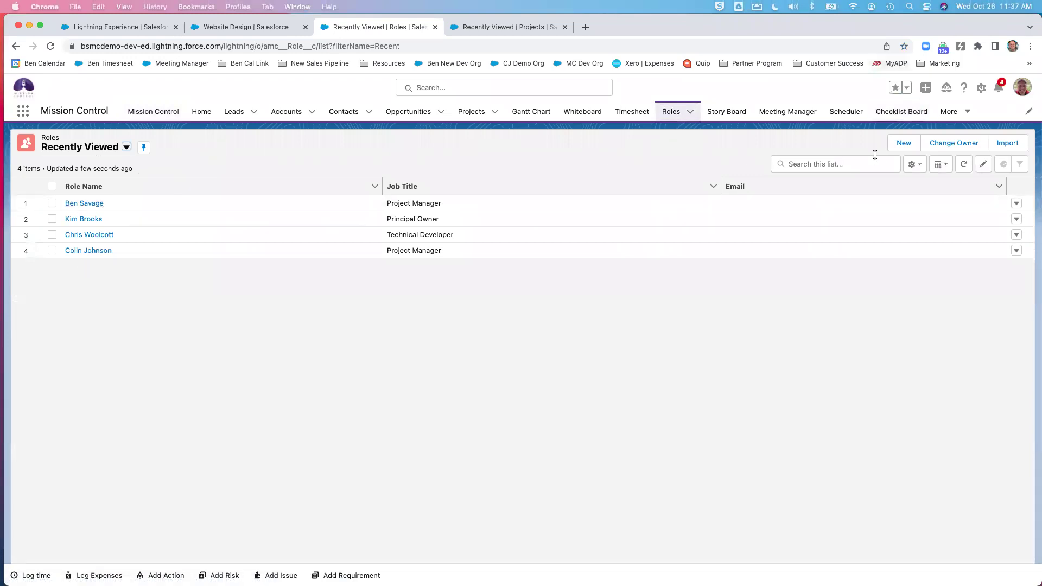
left_click(1016, 204)
left_click(1000, 223)
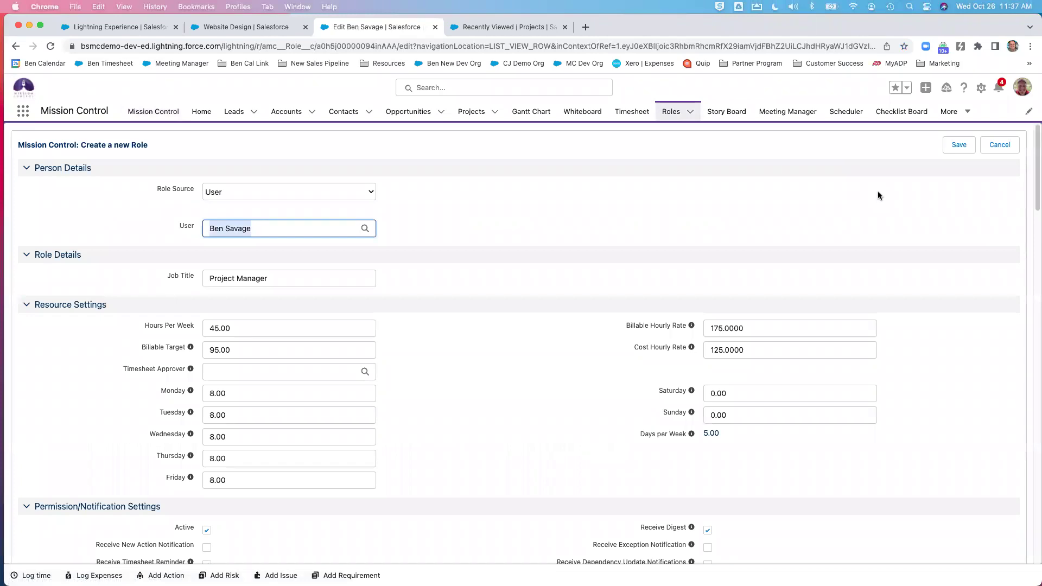
Review the role source choices, keeping User, and examine the role's resource, permission, notification, expense and console settings.
left_click(345, 197)
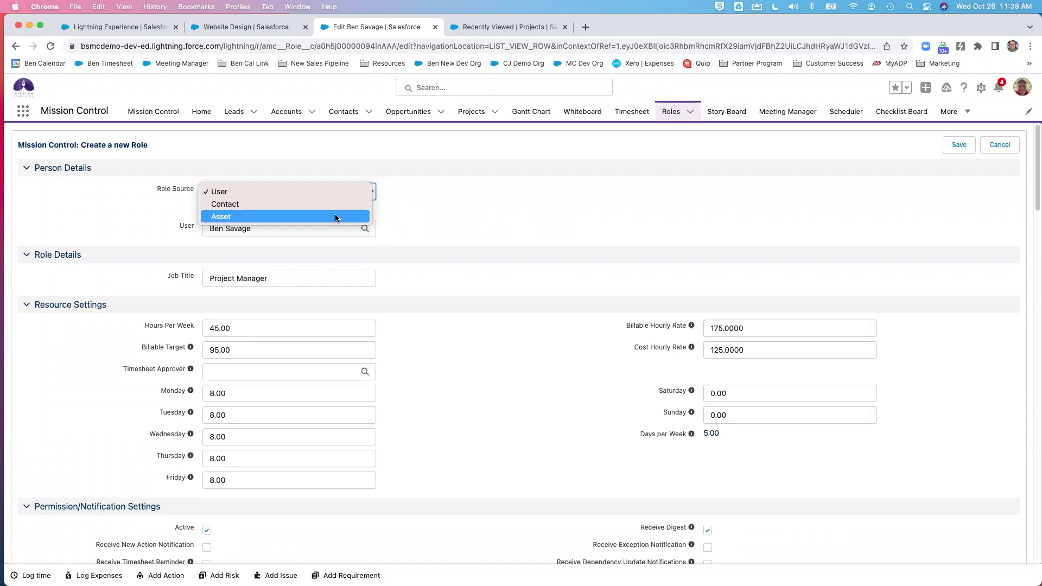
left_click(498, 250)
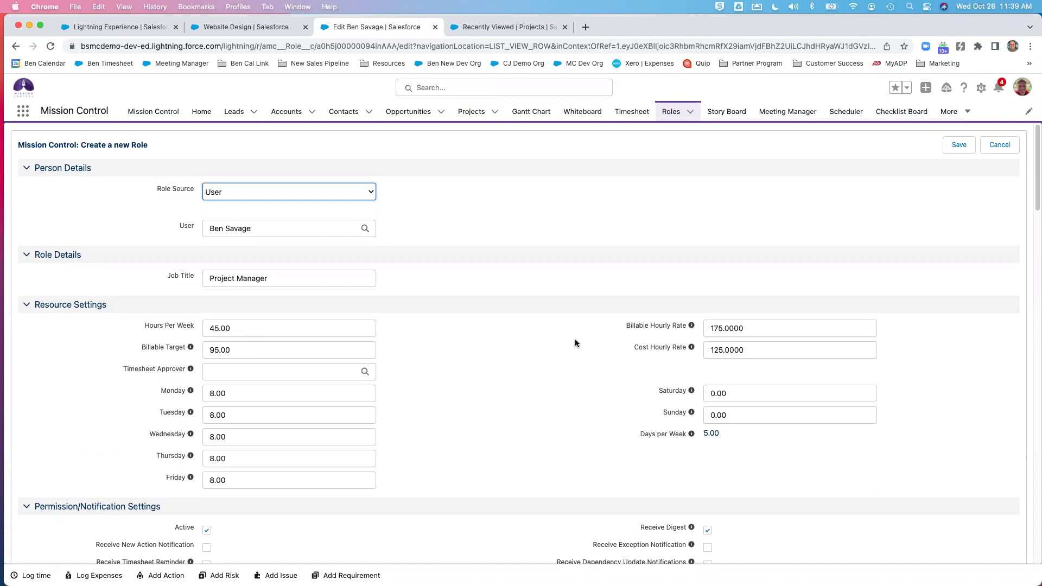
scroll(612, 323, "down", 3)
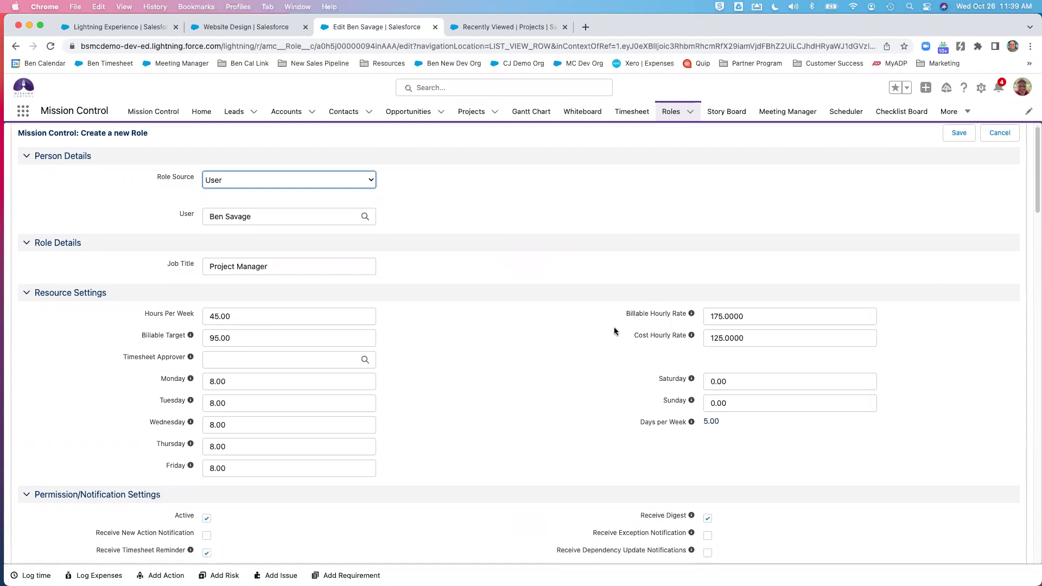
scroll(477, 347, "down", 2)
scroll(464, 332, "down", 2)
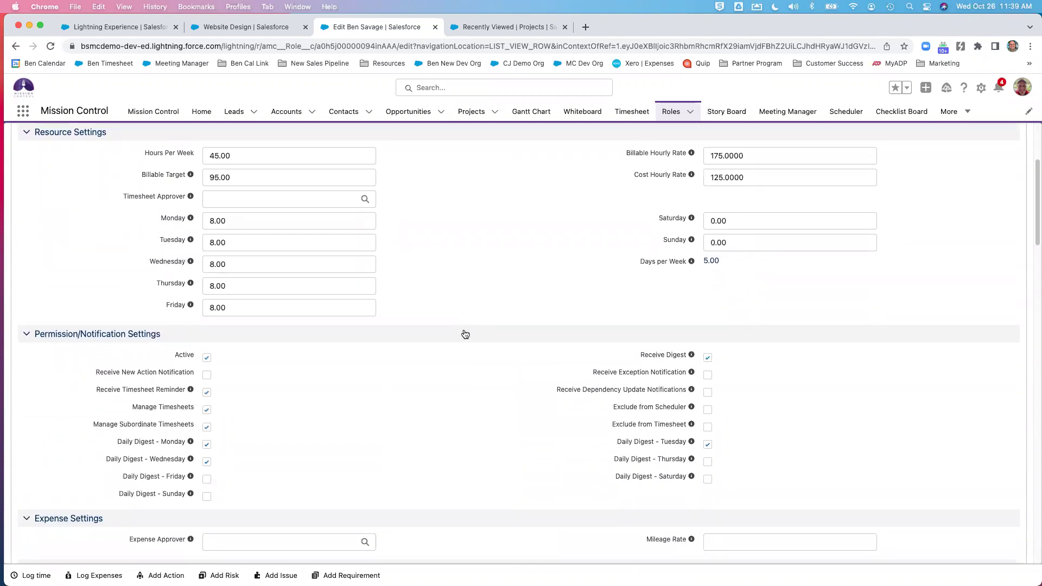
scroll(410, 363, "down", 1)
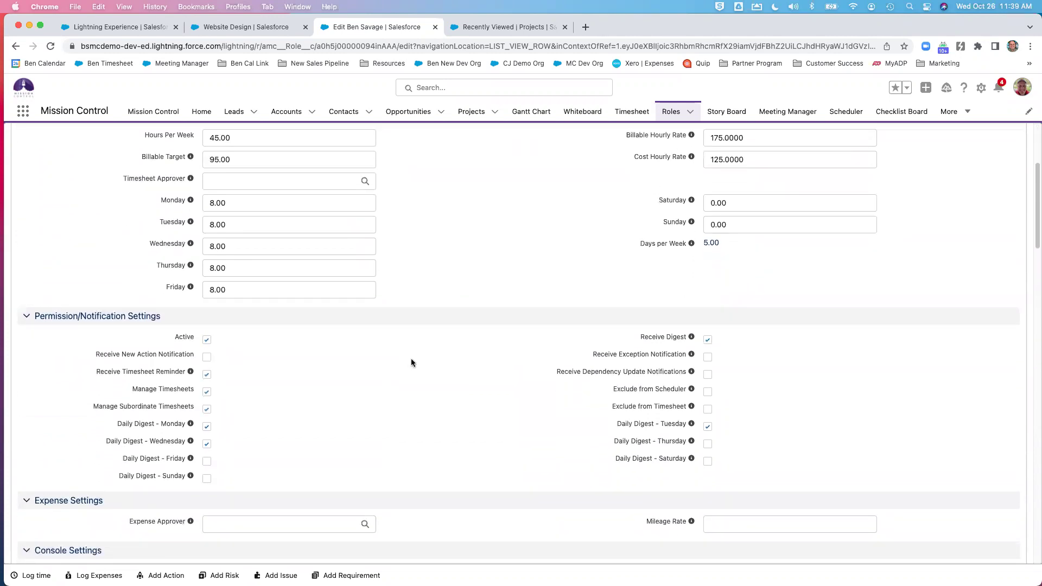
scroll(411, 362, "down", 10)
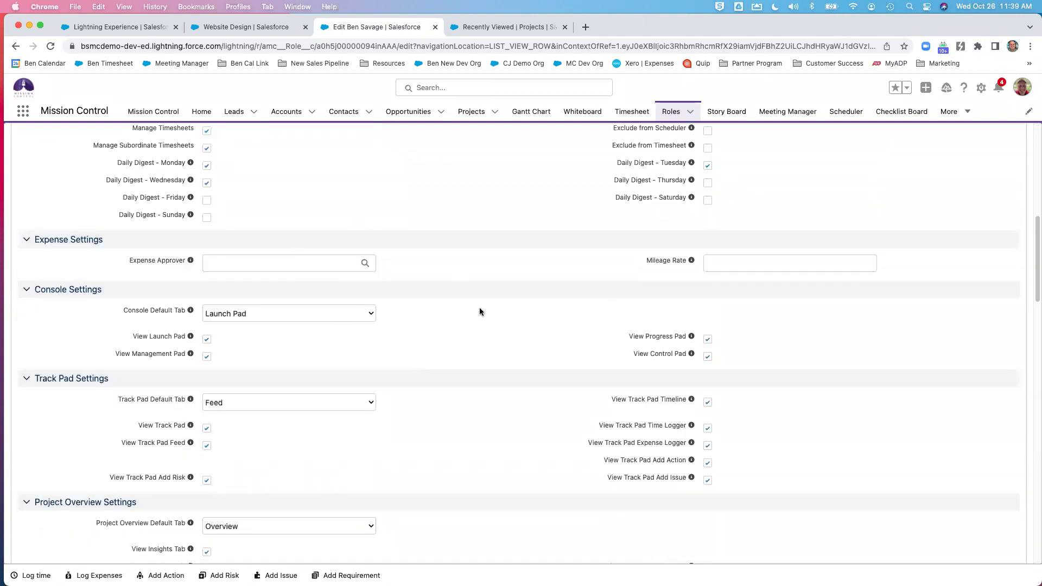
scroll(481, 308, "down", 2)
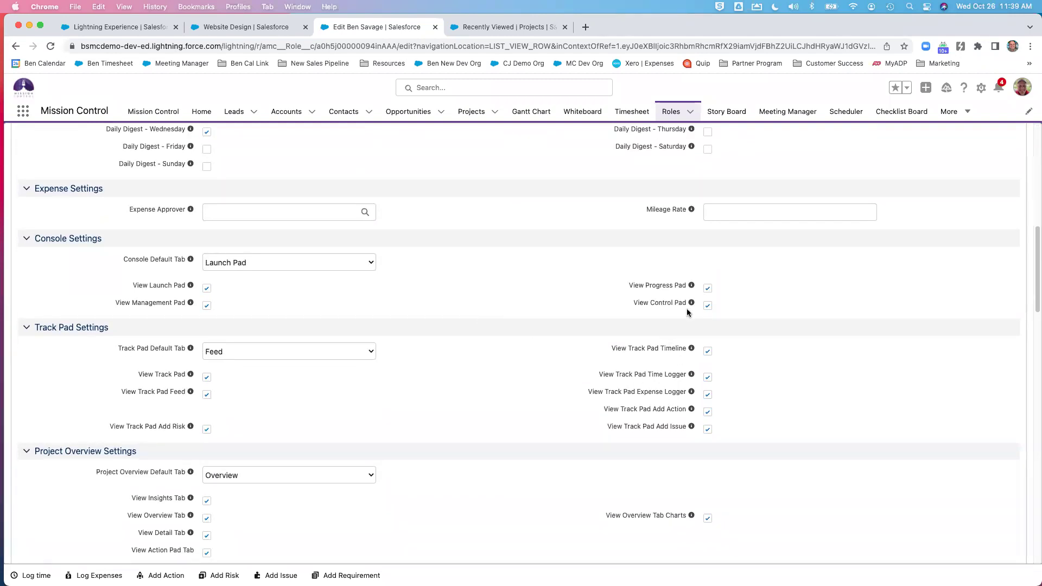
Toggle the role's View Control Pad and View Management Pad permissions off and back on.
left_click(708, 306)
left_click(205, 307)
left_click(207, 306)
left_click(708, 306)
Examine the role's remaining view settings and the team choices under Team Assignment, leaving Consultants in the second row.
scroll(480, 363, "down", 3)
scroll(342, 284, "down", 3)
scroll(330, 264, "down", 3)
scroll(431, 289, "down", 5)
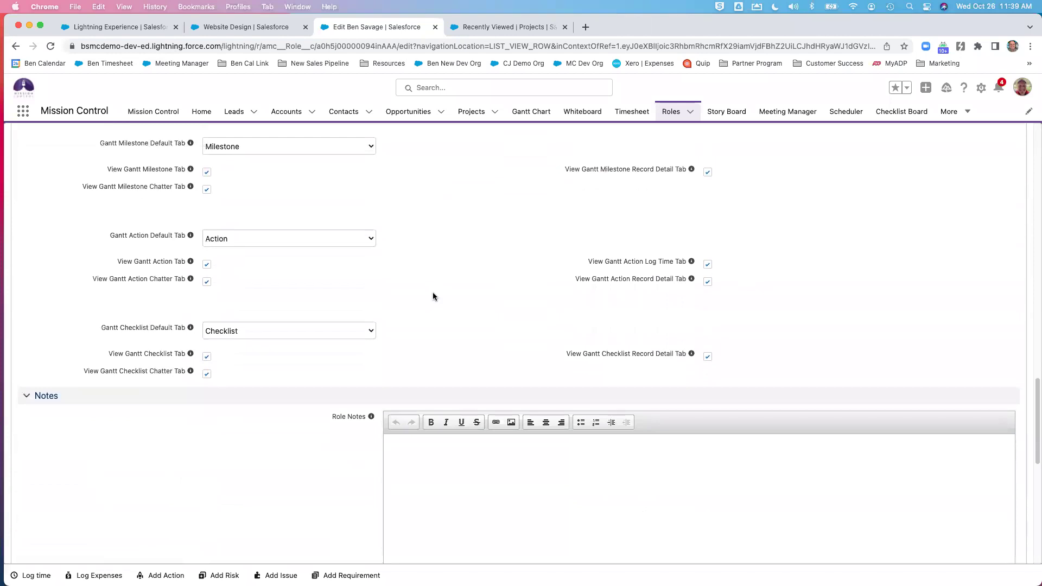
scroll(433, 296, "down", 3)
scroll(472, 346, "down", 4)
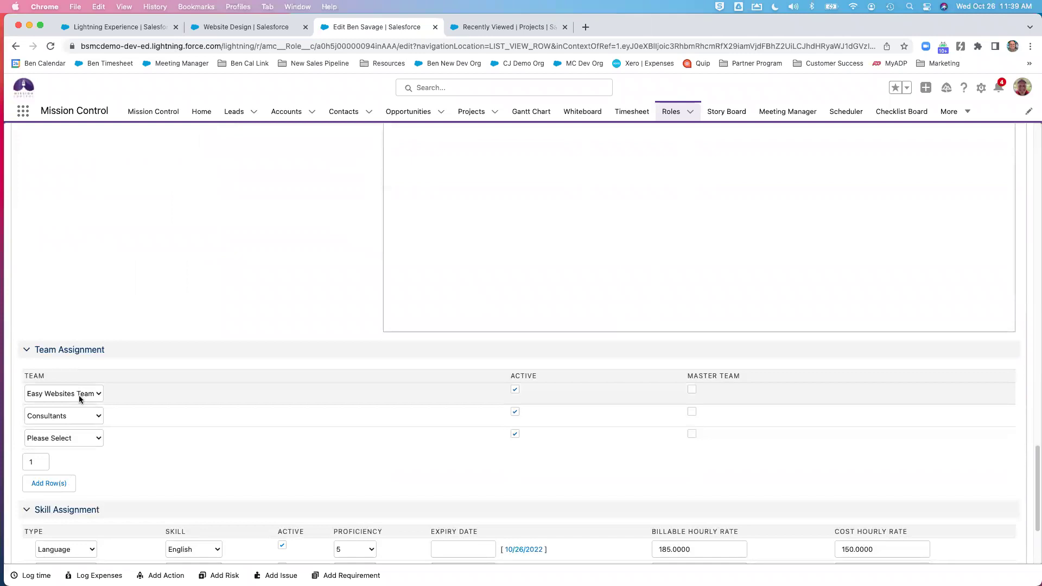
left_click(90, 417)
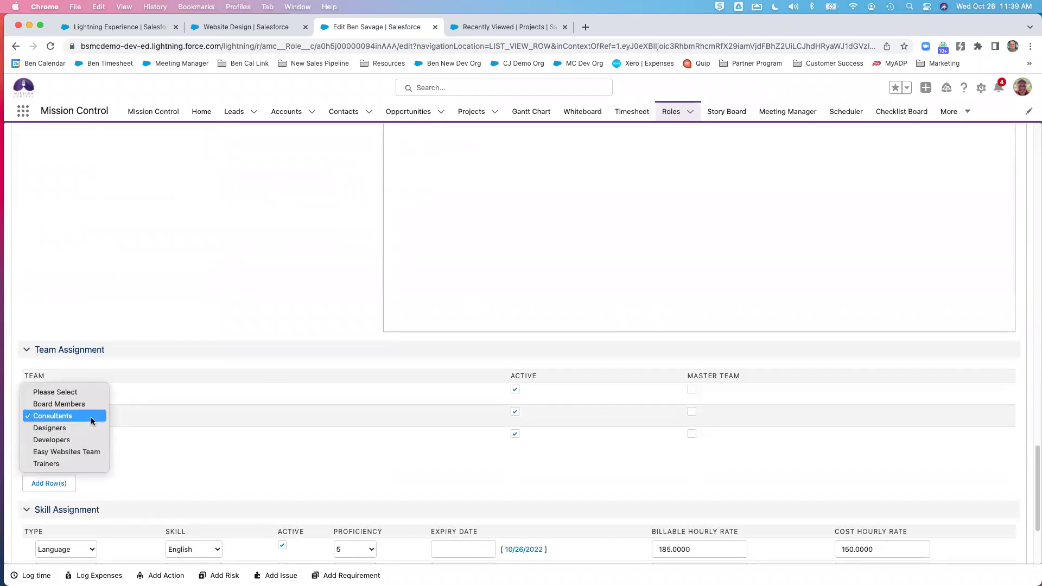
left_click(90, 417)
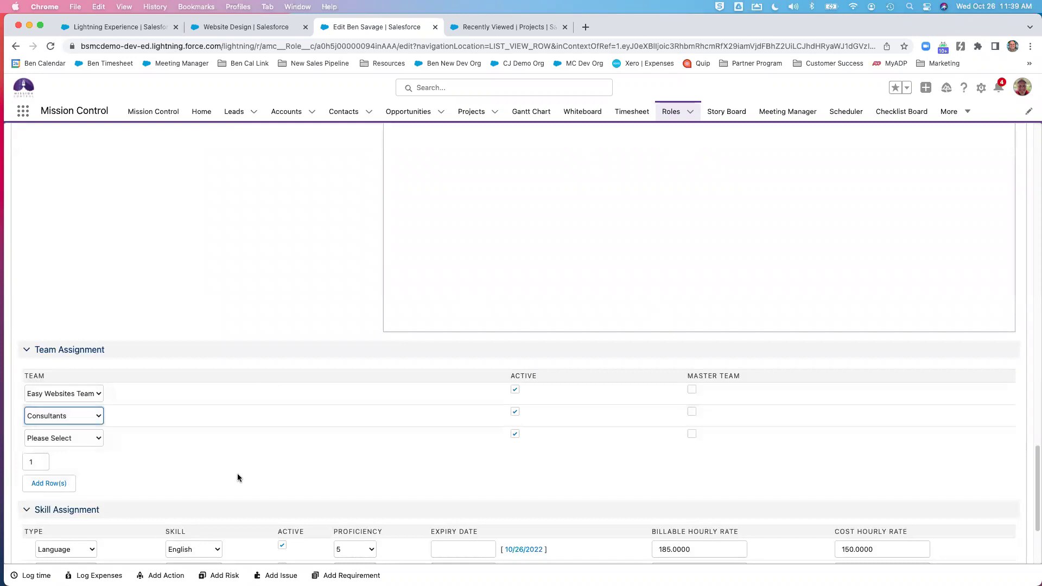
Review the type and skill choices for the first skill assignment, leaving Language and English selected.
scroll(239, 470, "down", 1)
scroll(240, 468, "down", 2)
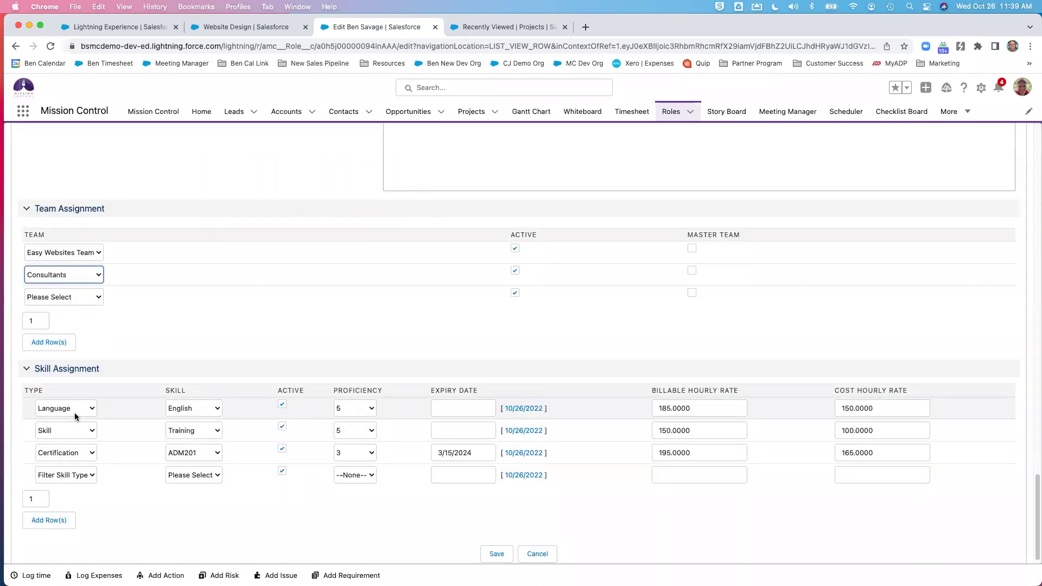
left_click(74, 413)
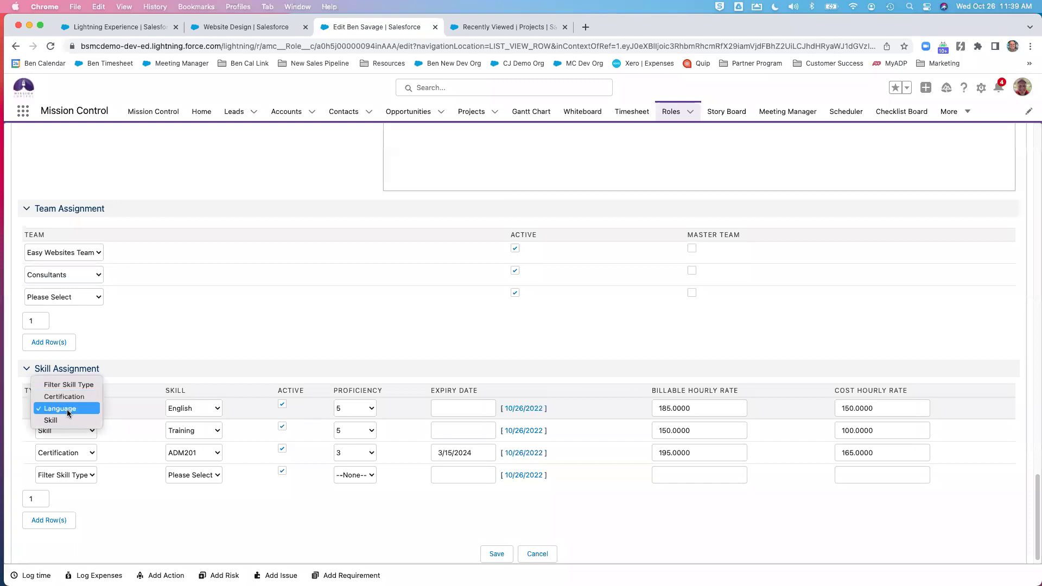
left_click(67, 410)
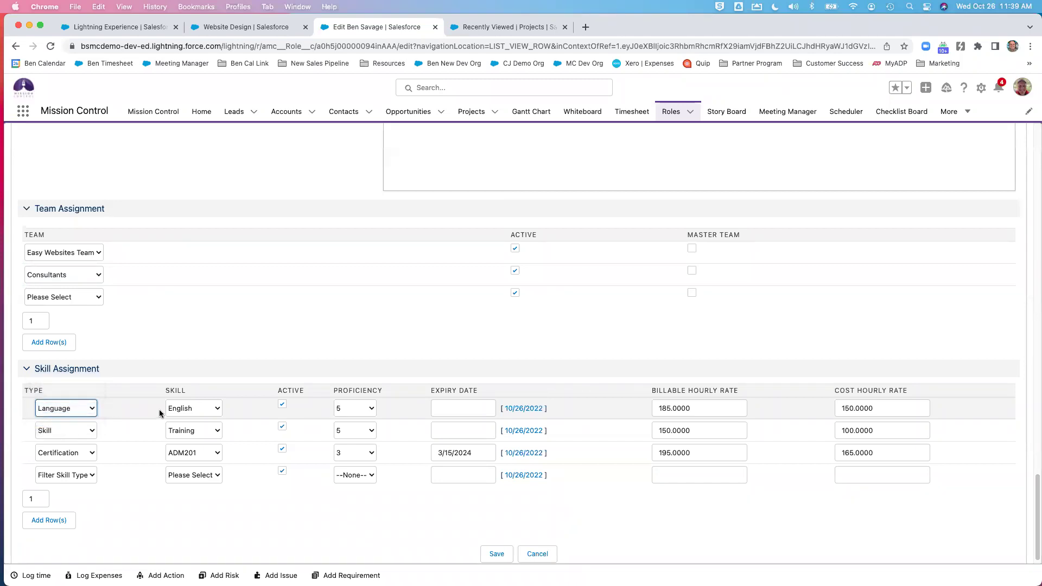
left_click(195, 412)
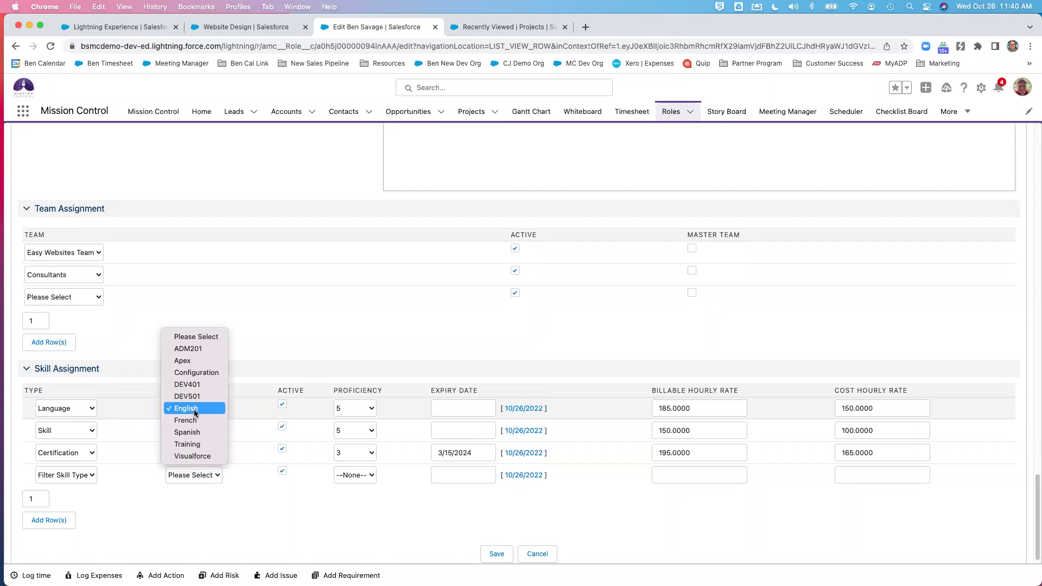
left_click(259, 406)
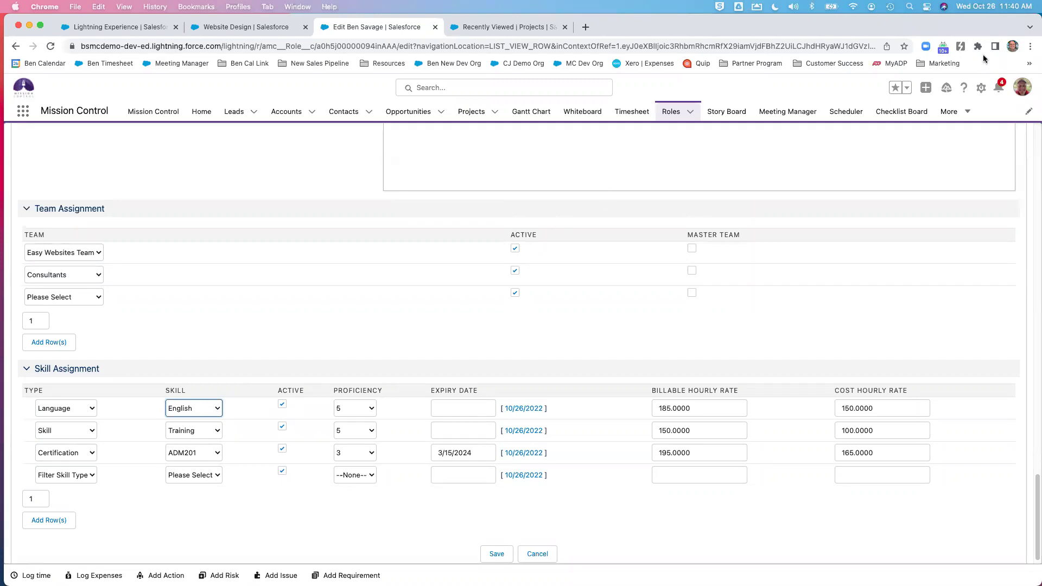
List all teams, open the Easy Websites Team and show its related team and holiday assignments.
left_click(953, 111)
left_click(925, 210)
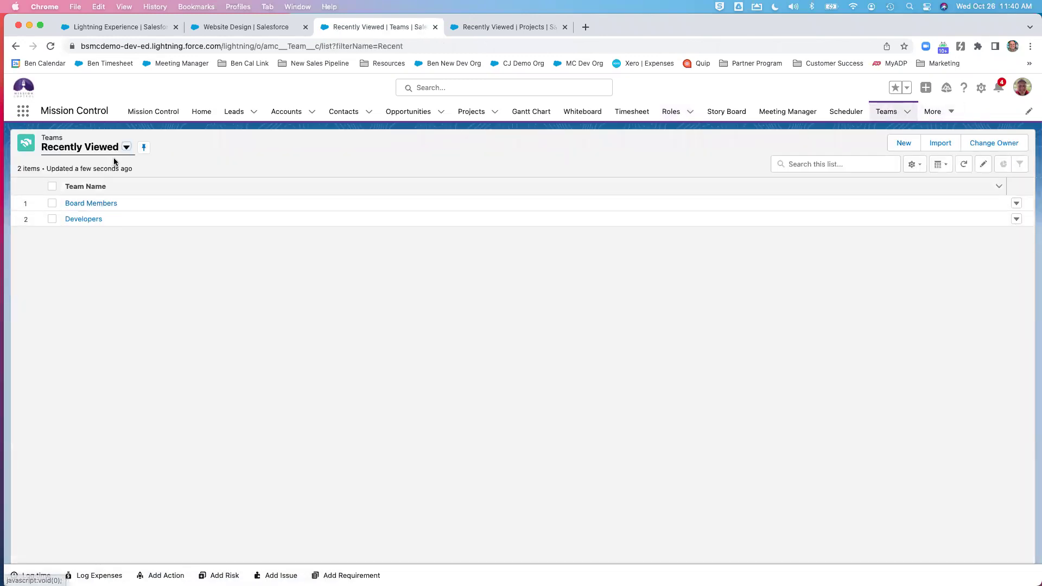
left_click(126, 147)
left_click(100, 188)
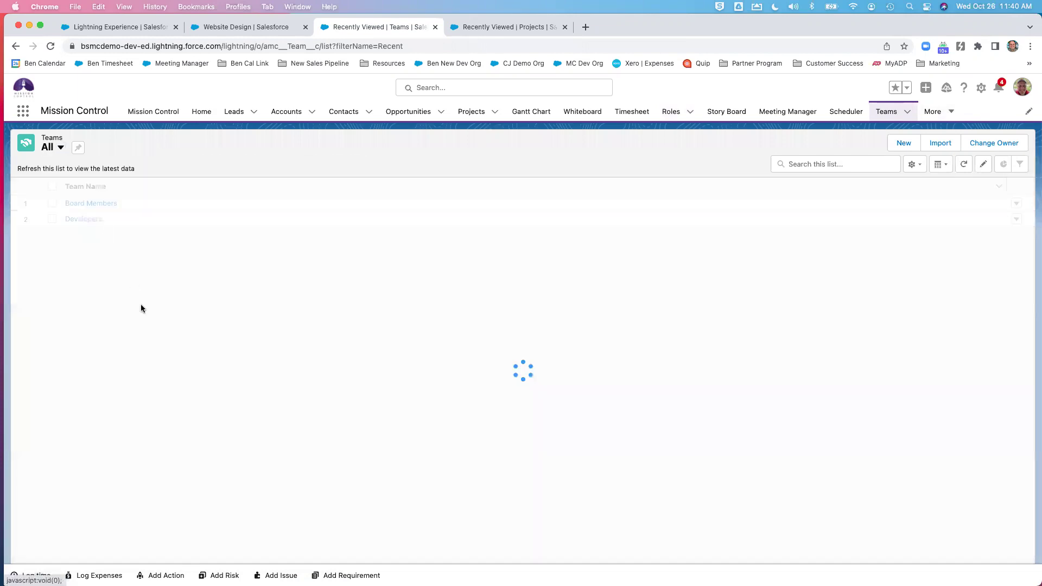
left_click(98, 266)
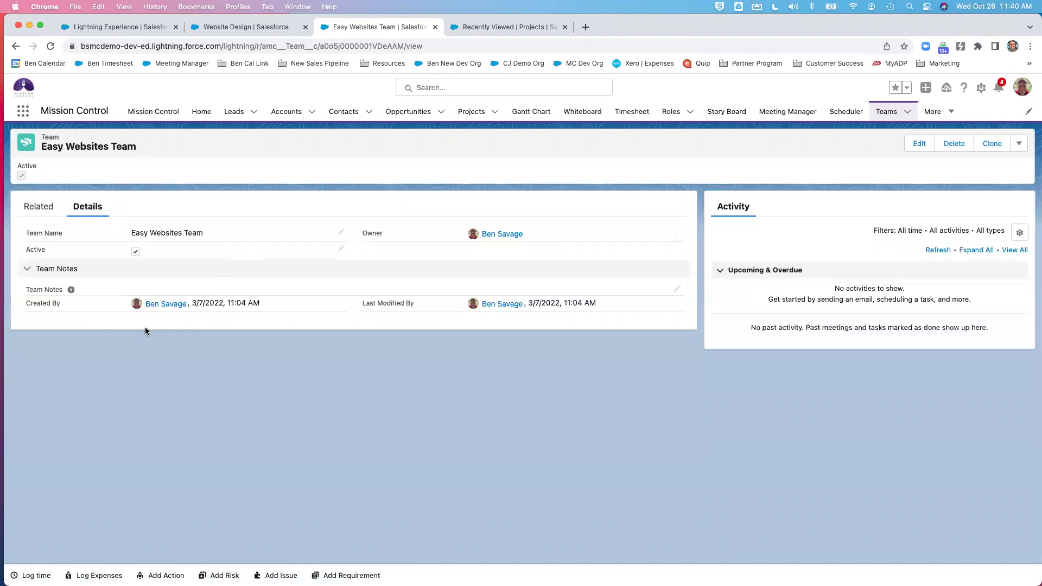
left_click(45, 211)
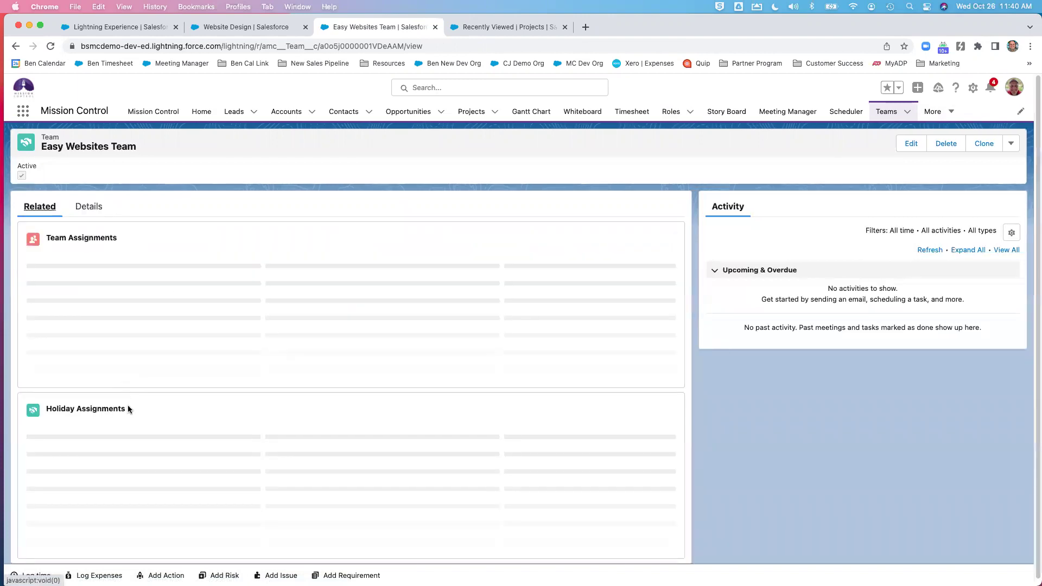